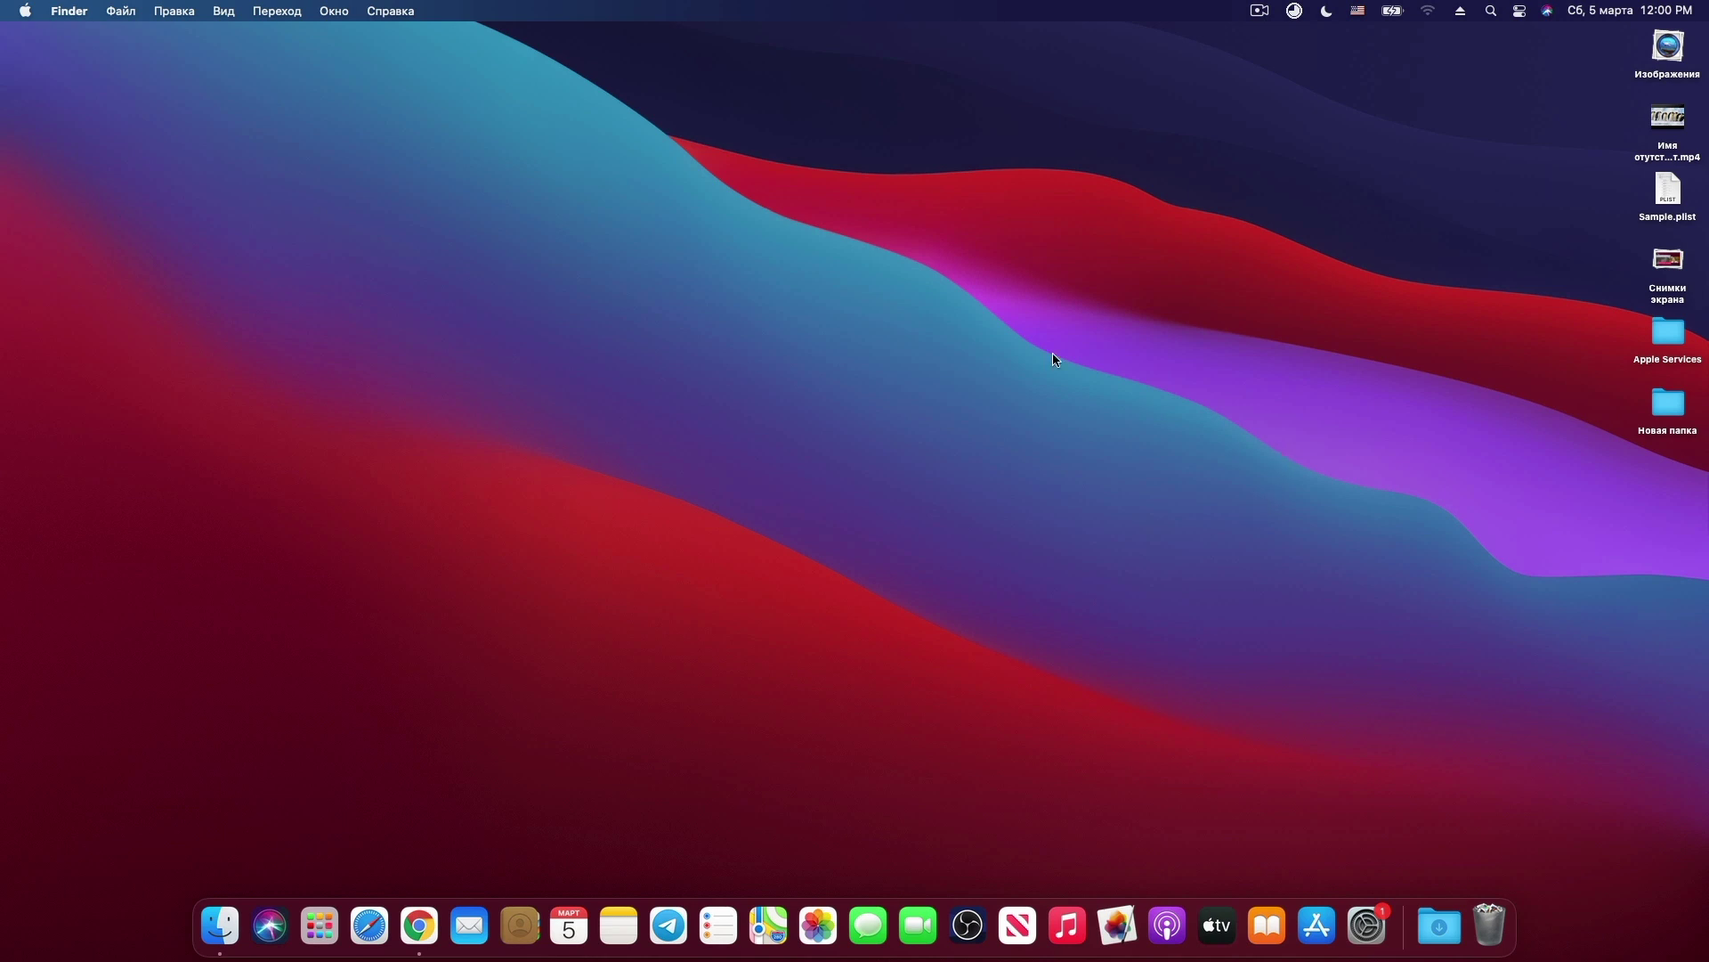
Review the network interfaces in the System Report's Network section, then close it.
{"action": "left_click", "coordinate": [24, 11]}
{"action": "left_click", "coordinate": [55, 27]}
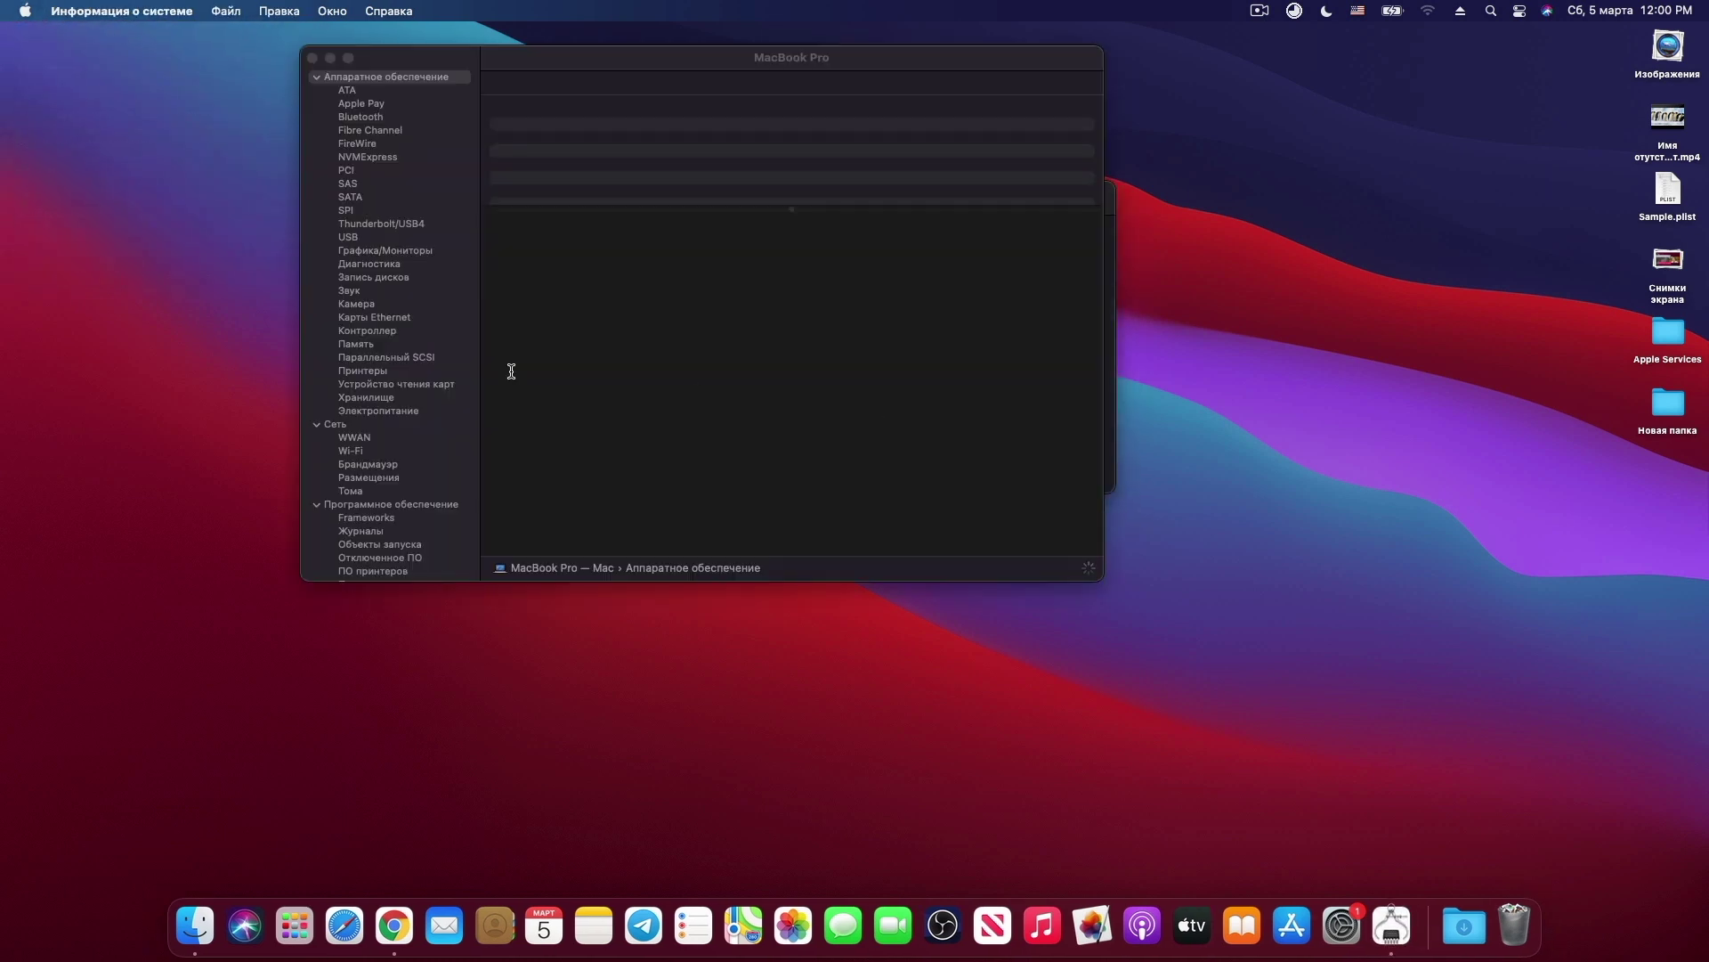
{"action": "left_click", "coordinate": [356, 424]}
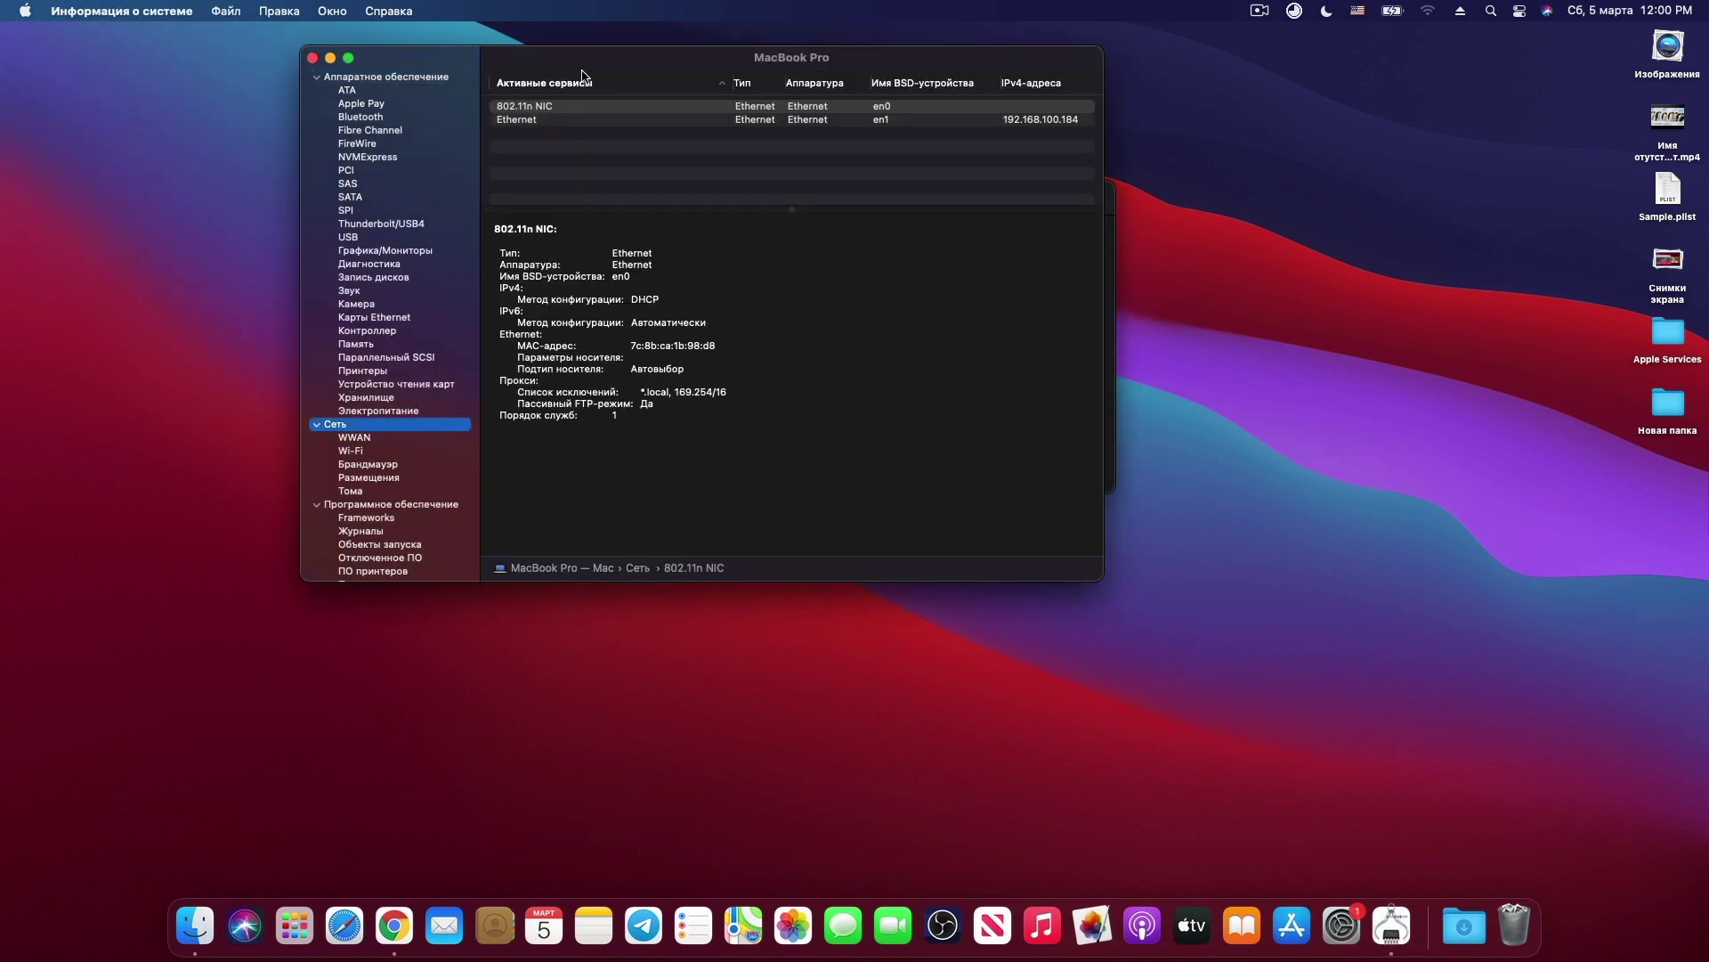
{"action": "left_click_drag", "start_coordinate": [583, 75], "coordinate": [757, 217]}
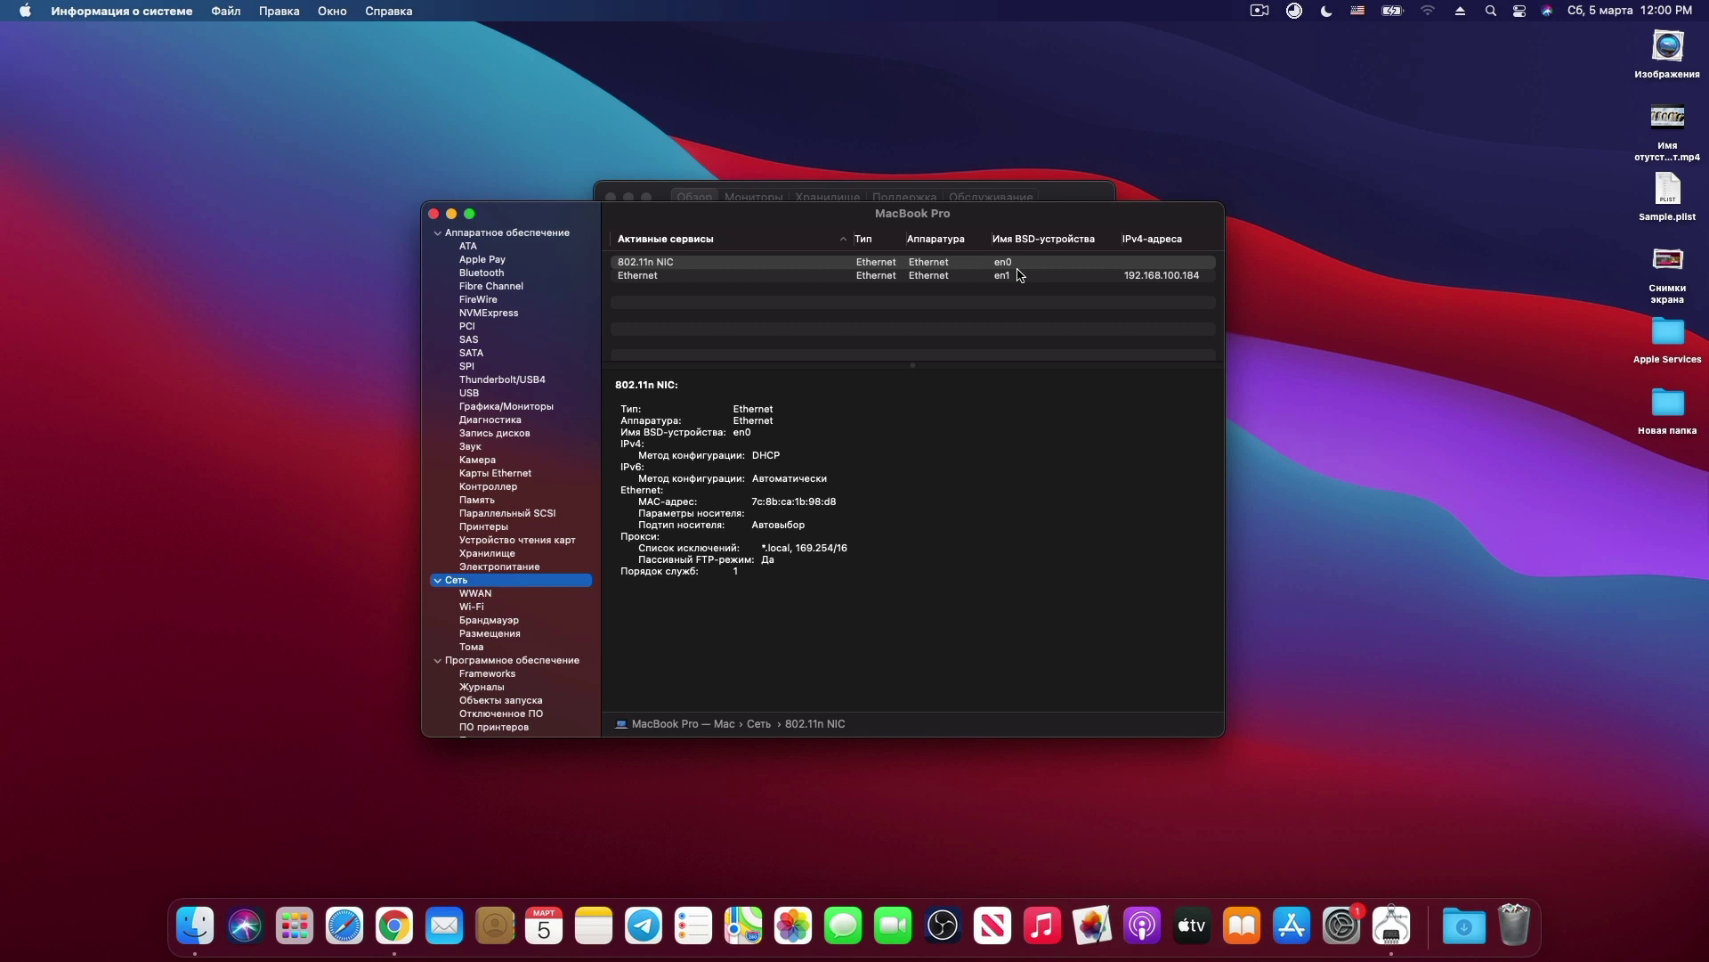
{"action": "left_click", "coordinate": [434, 214]}
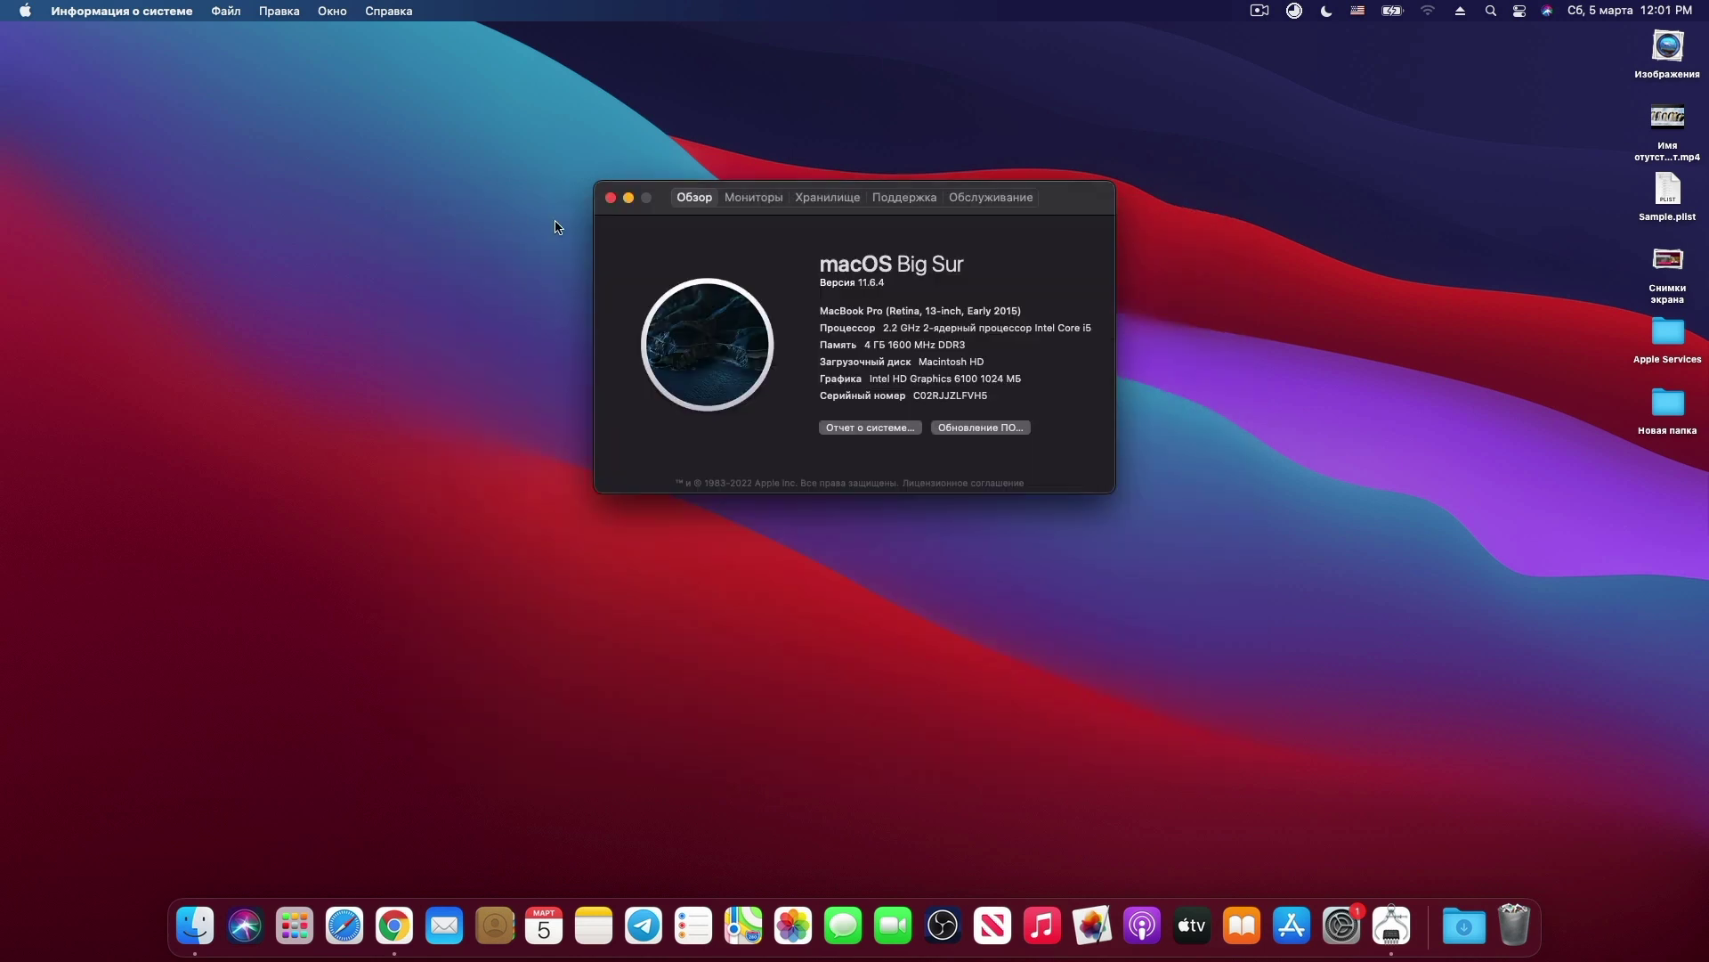
{"action": "left_click", "coordinate": [611, 199]}
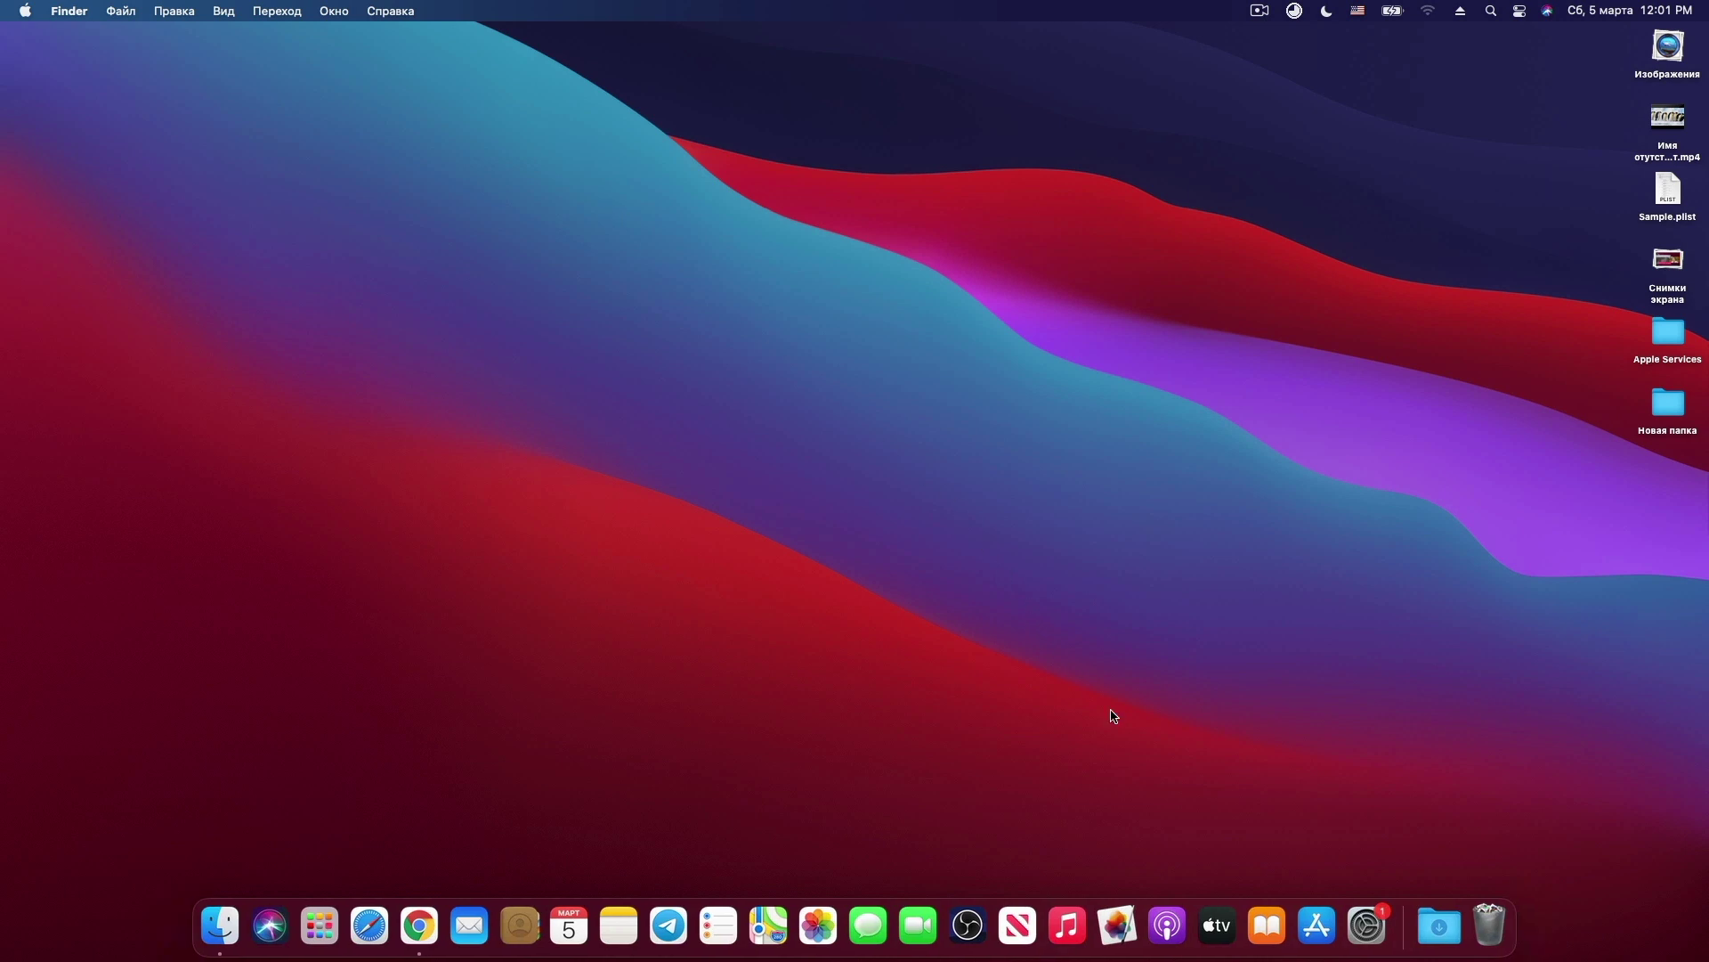
Remove the Ethernet and 802.11n NIC services from System Preferences' Network settings.
{"action": "left_click", "coordinate": [1368, 937]}
{"action": "left_click", "coordinate": [452, 570]}
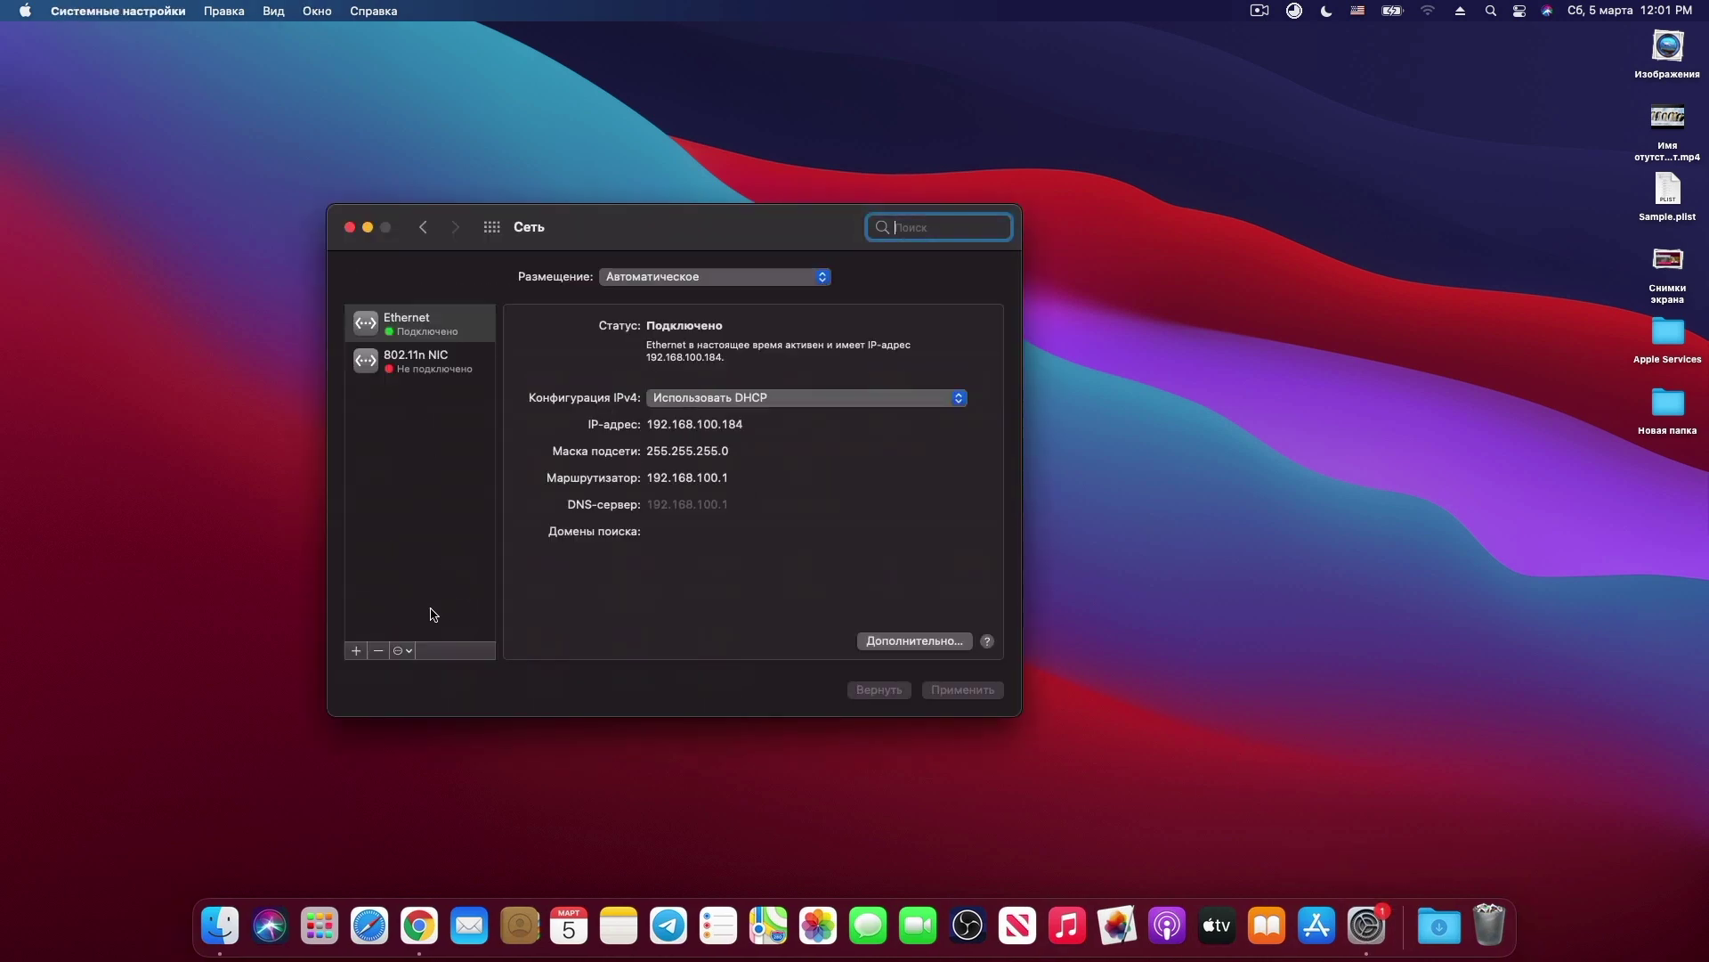
{"action": "left_click", "coordinate": [378, 651]}
{"action": "left_click", "coordinate": [378, 651]}
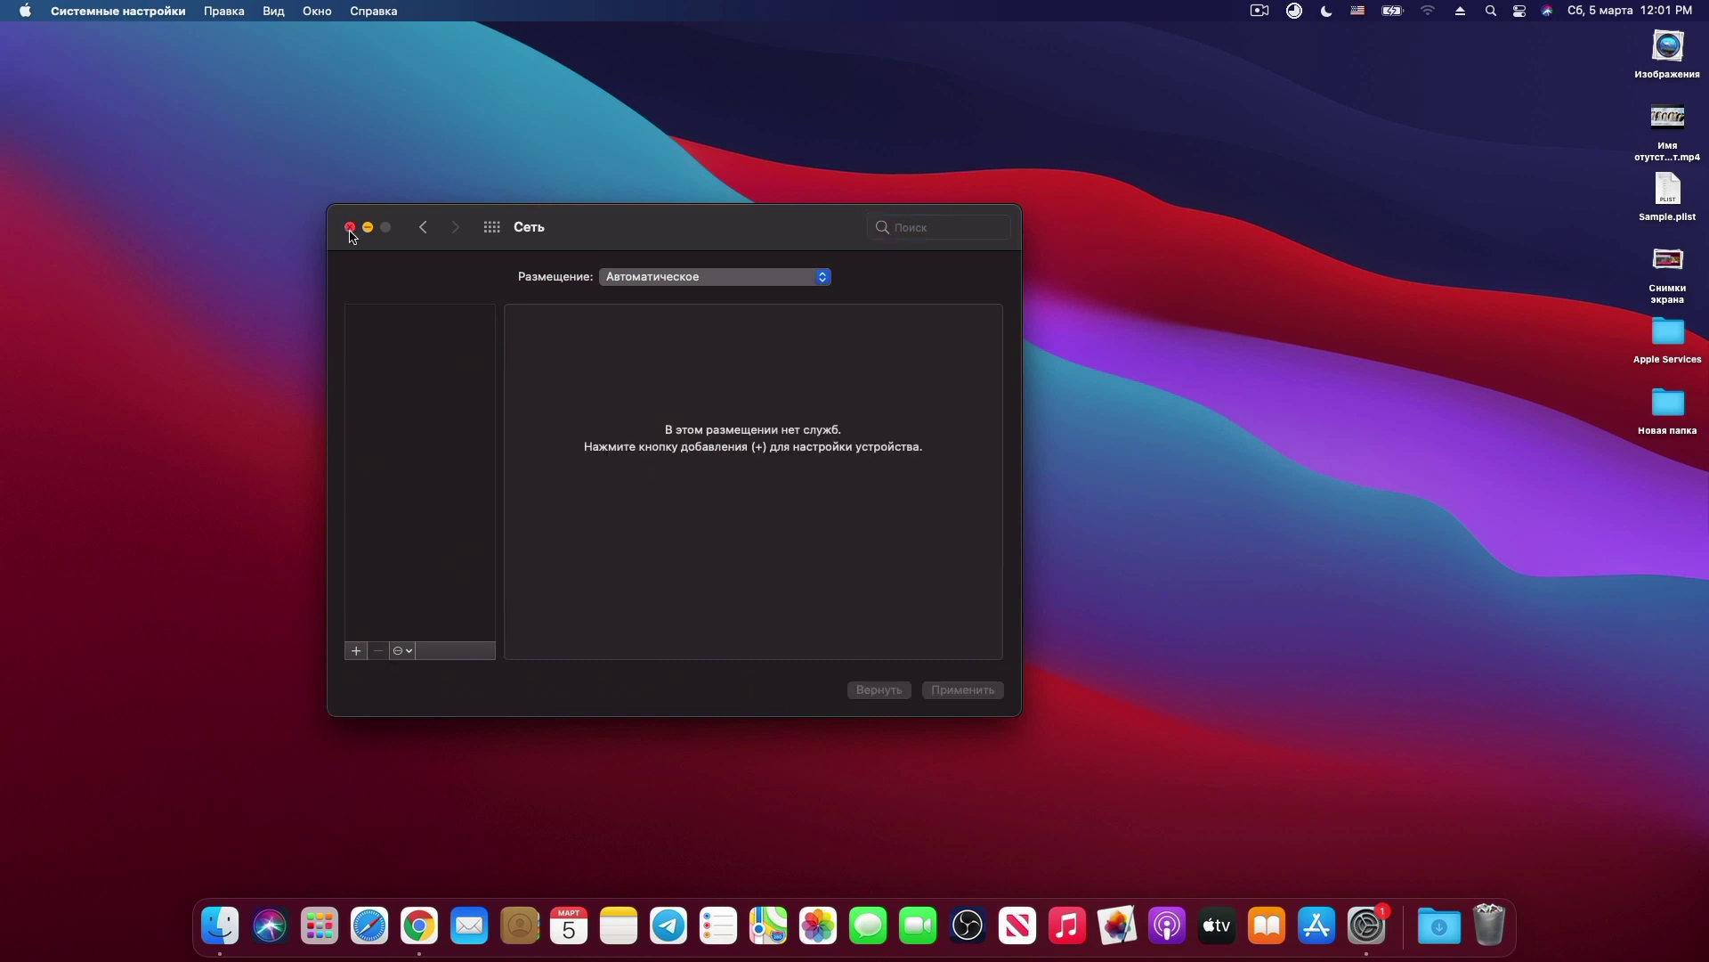
{"action": "left_click", "coordinate": [349, 228]}
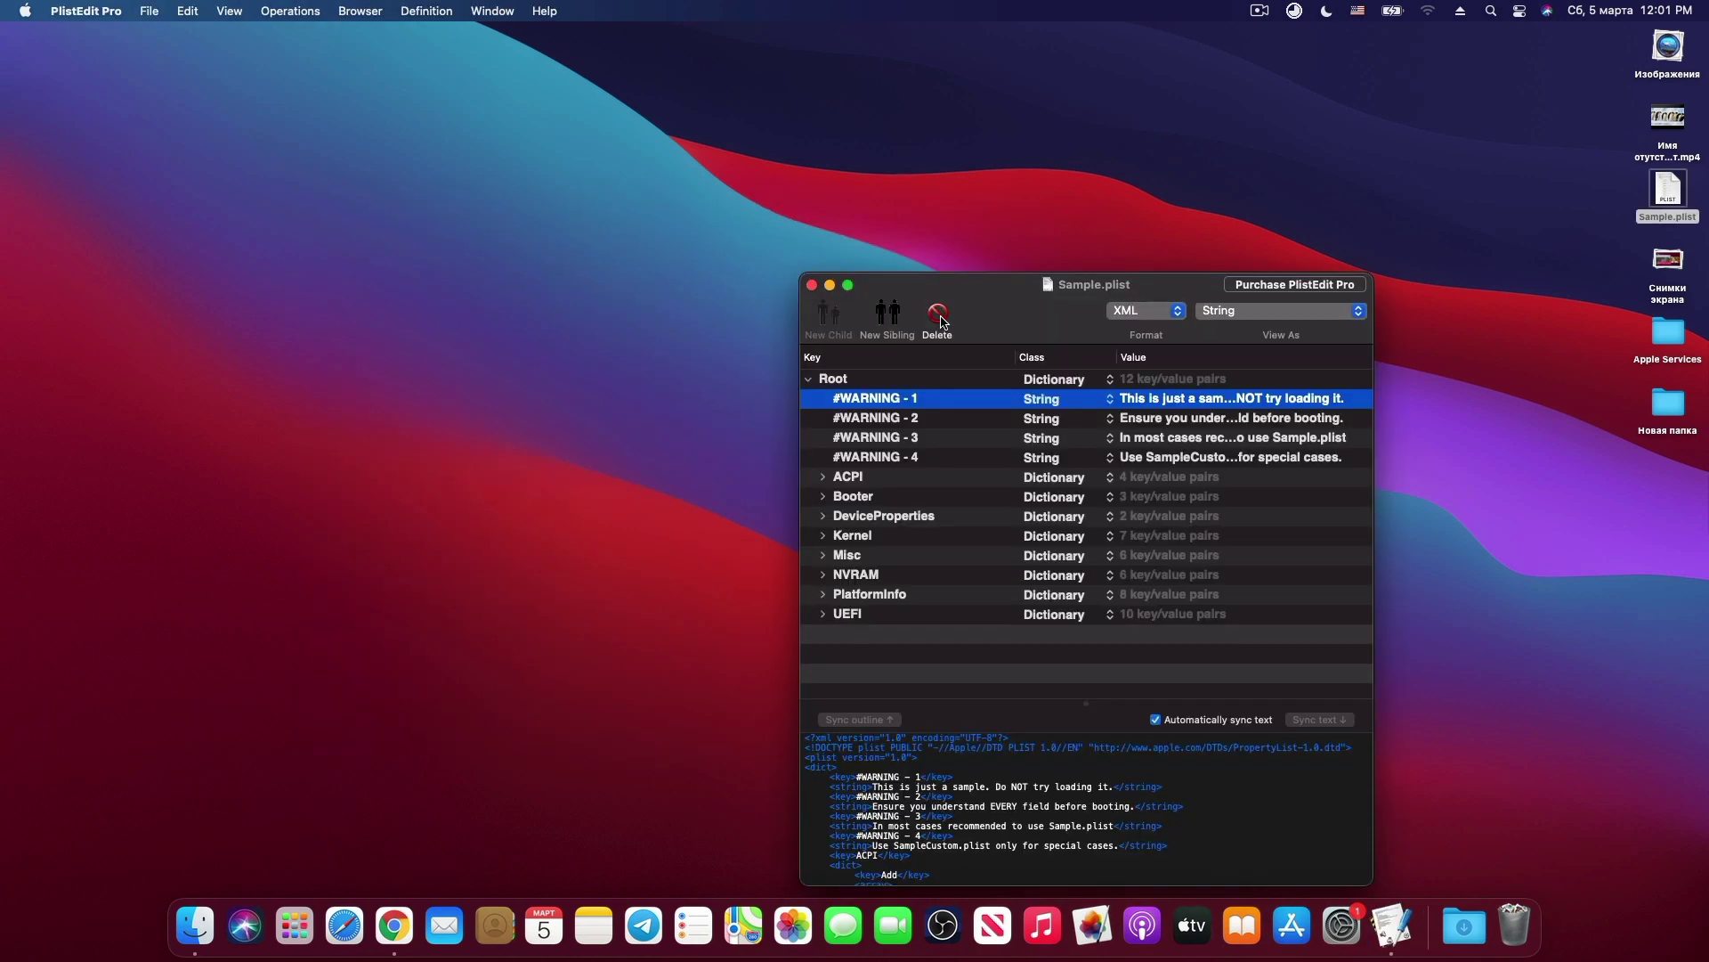
Delete the four #WARNING entries from Sample.plist's Root dictionary.
{"action": "left_click", "coordinate": [939, 312]}
{"action": "left_click", "coordinate": [897, 438]}
{"action": "left_click", "coordinate": [942, 313]}
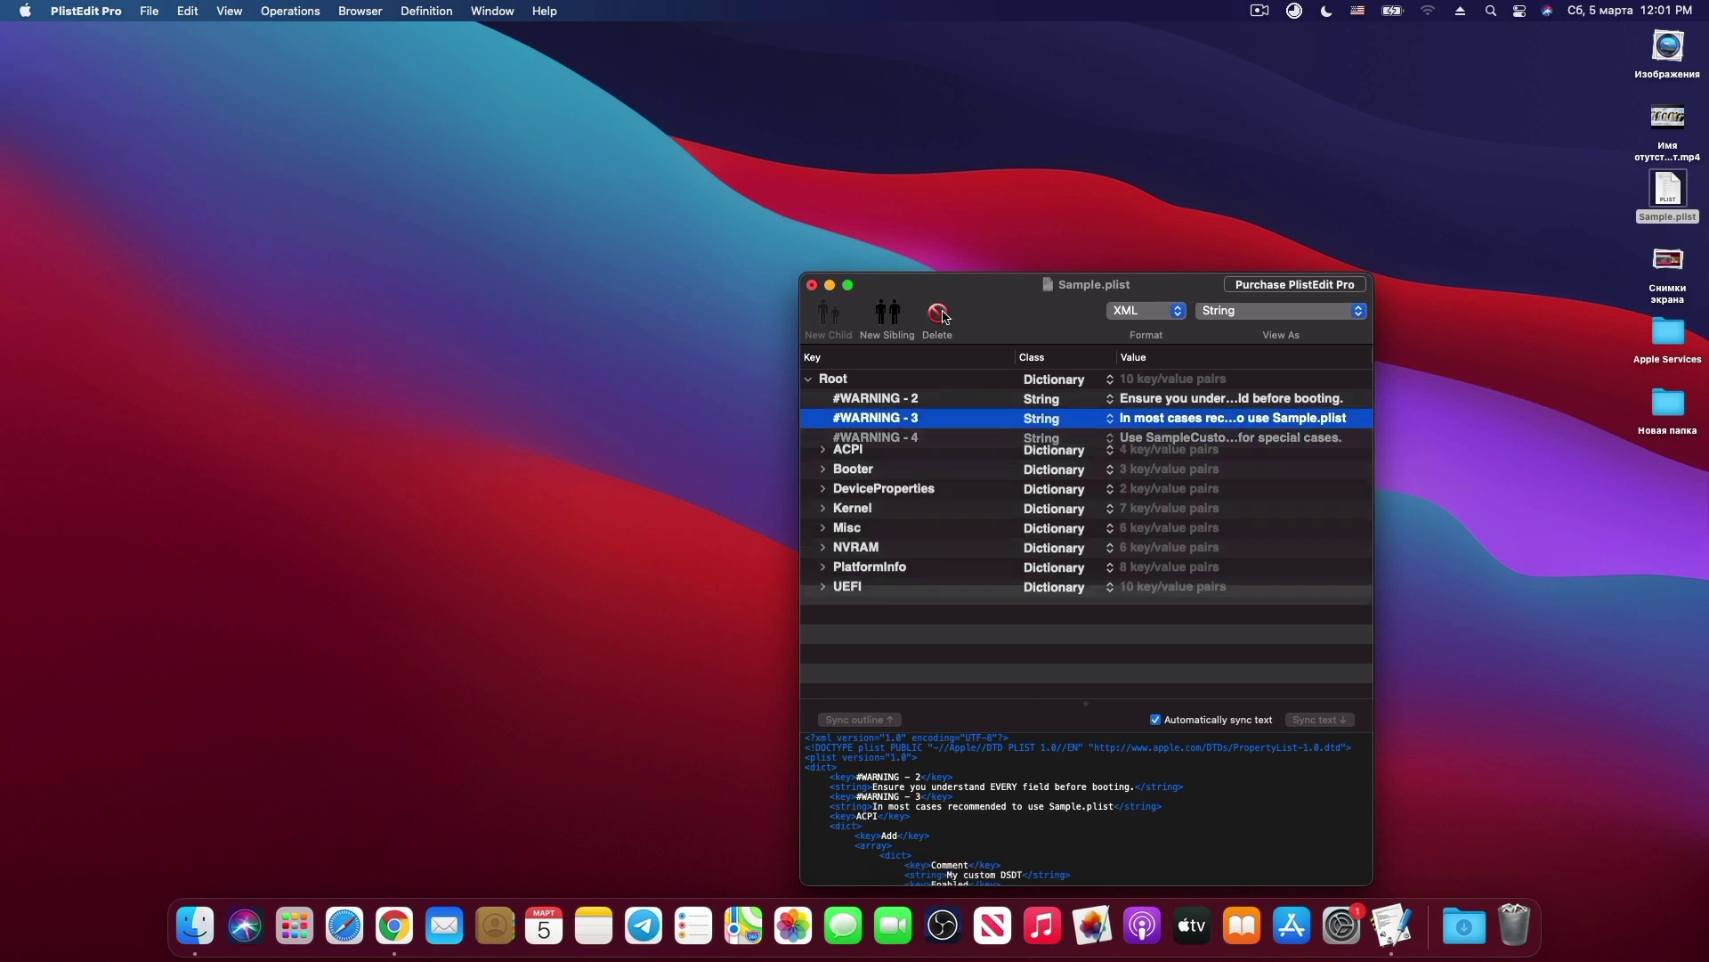
{"action": "left_click", "coordinate": [942, 313]}
{"action": "left_click", "coordinate": [942, 313]}
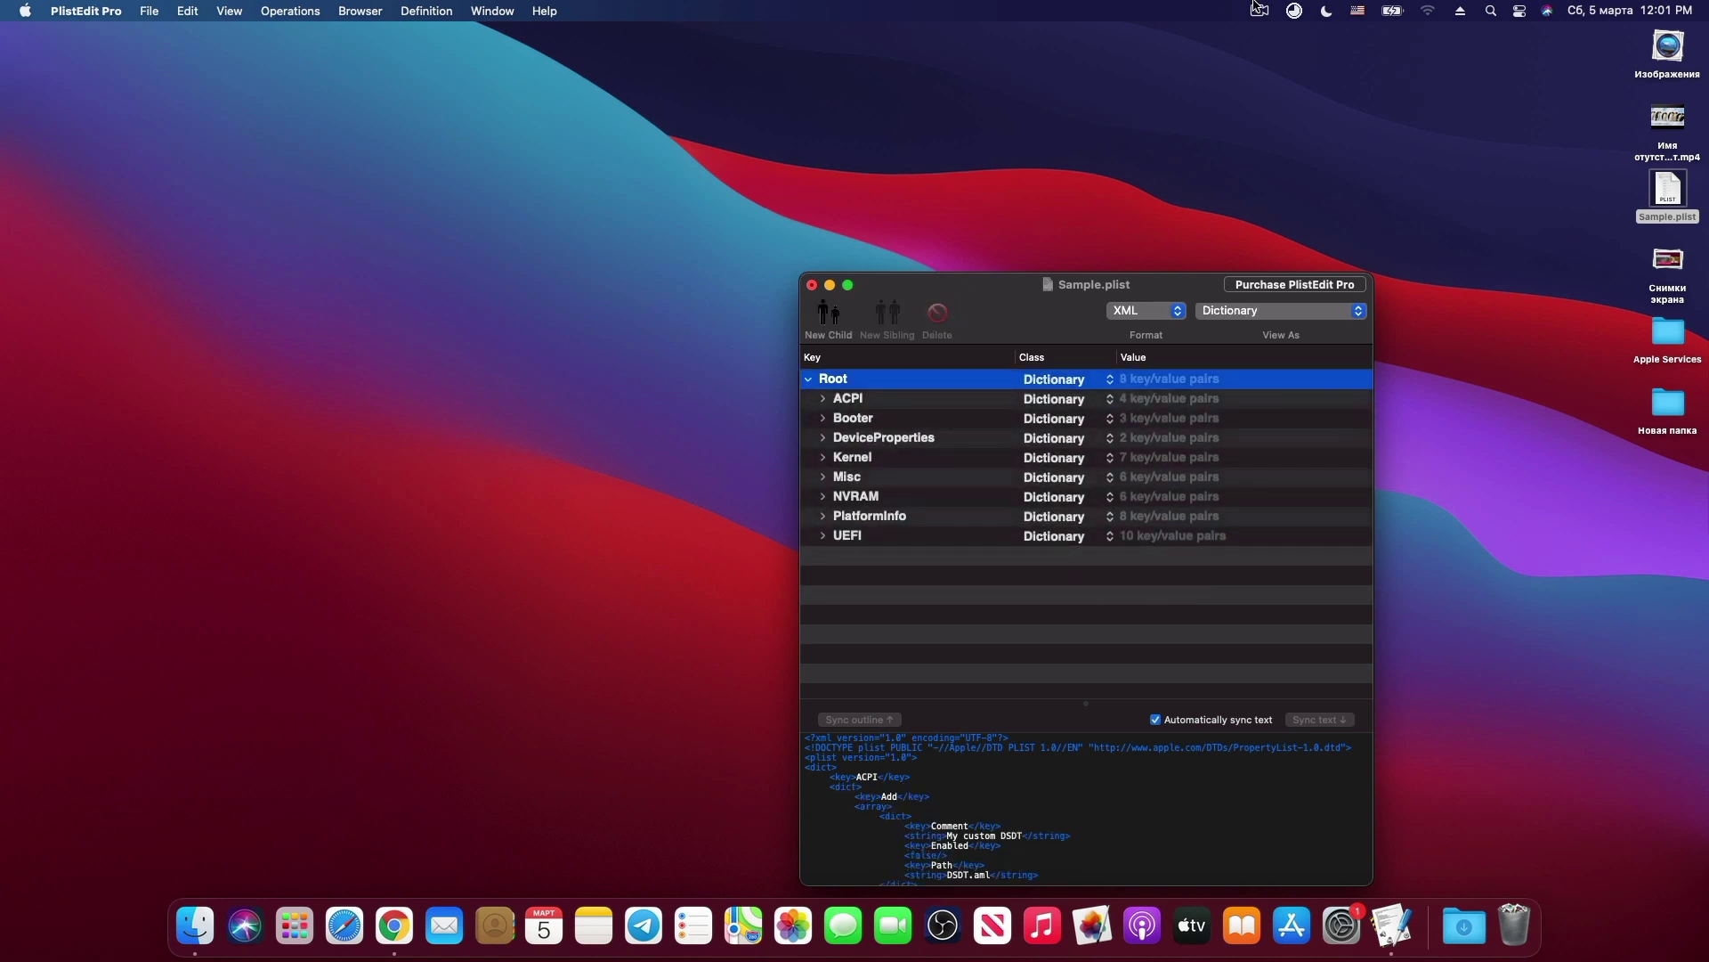
Expand PlatformInfo and its Generic section, then open the desktop's Apple Services folder.
{"action": "left_click_drag", "start_coordinate": [1047, 304], "coordinate": [1007, 196]}
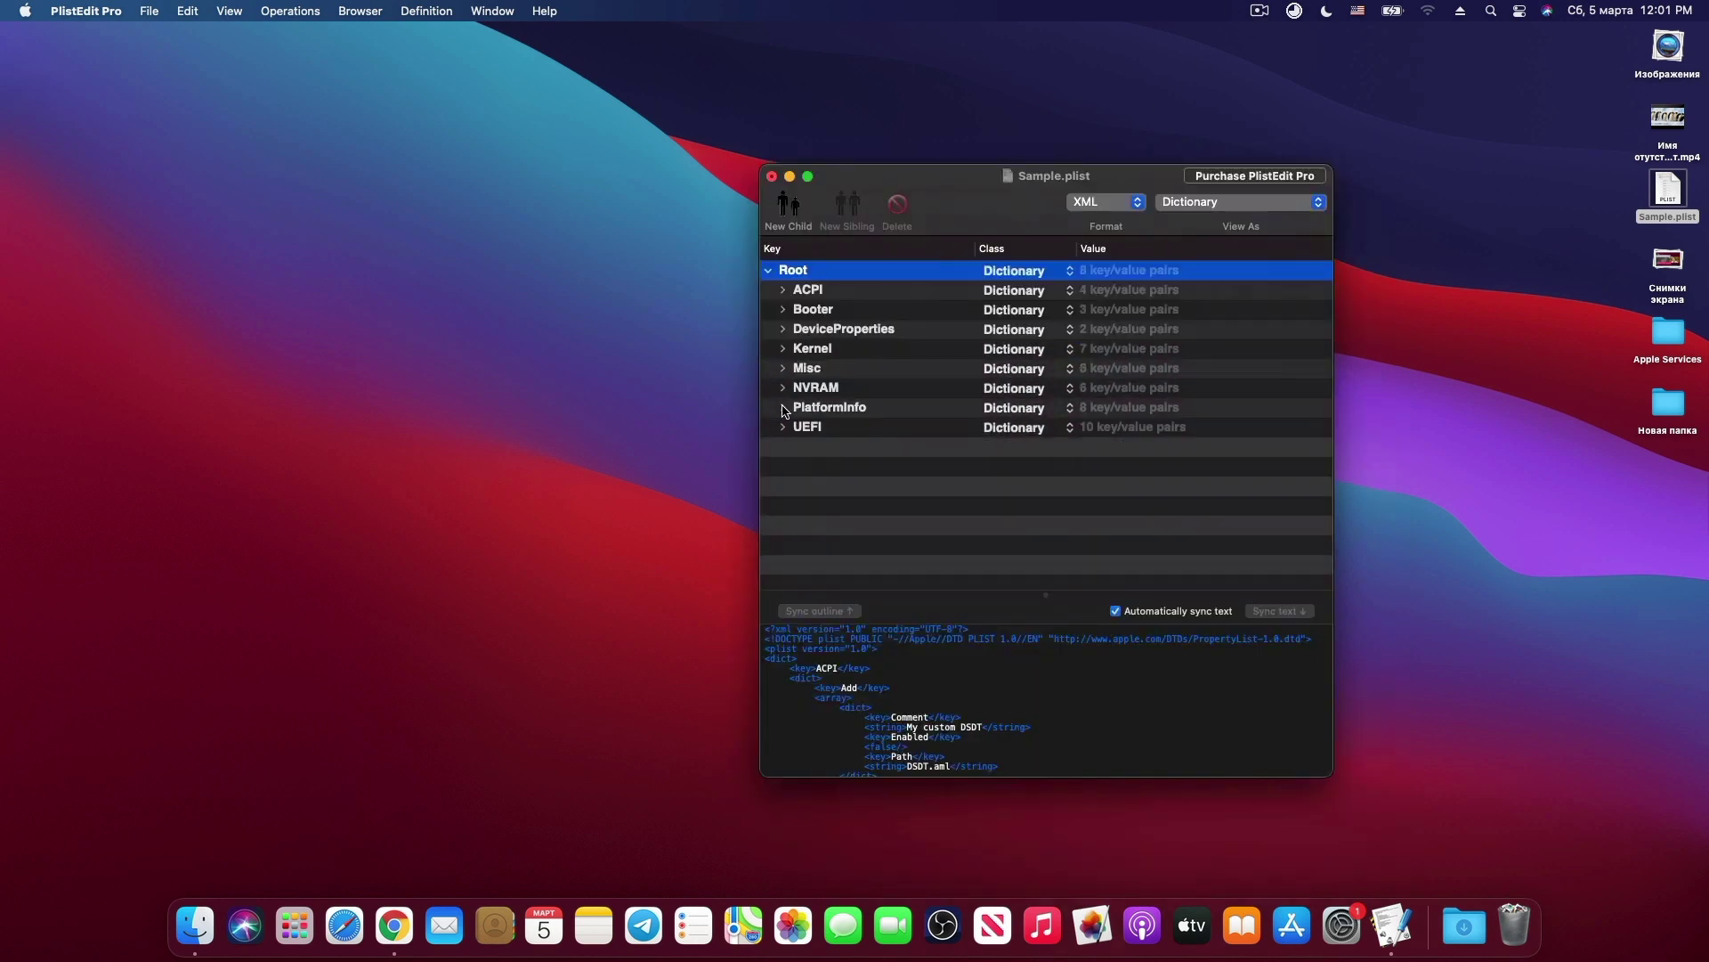
{"action": "left_click", "coordinate": [783, 409]}
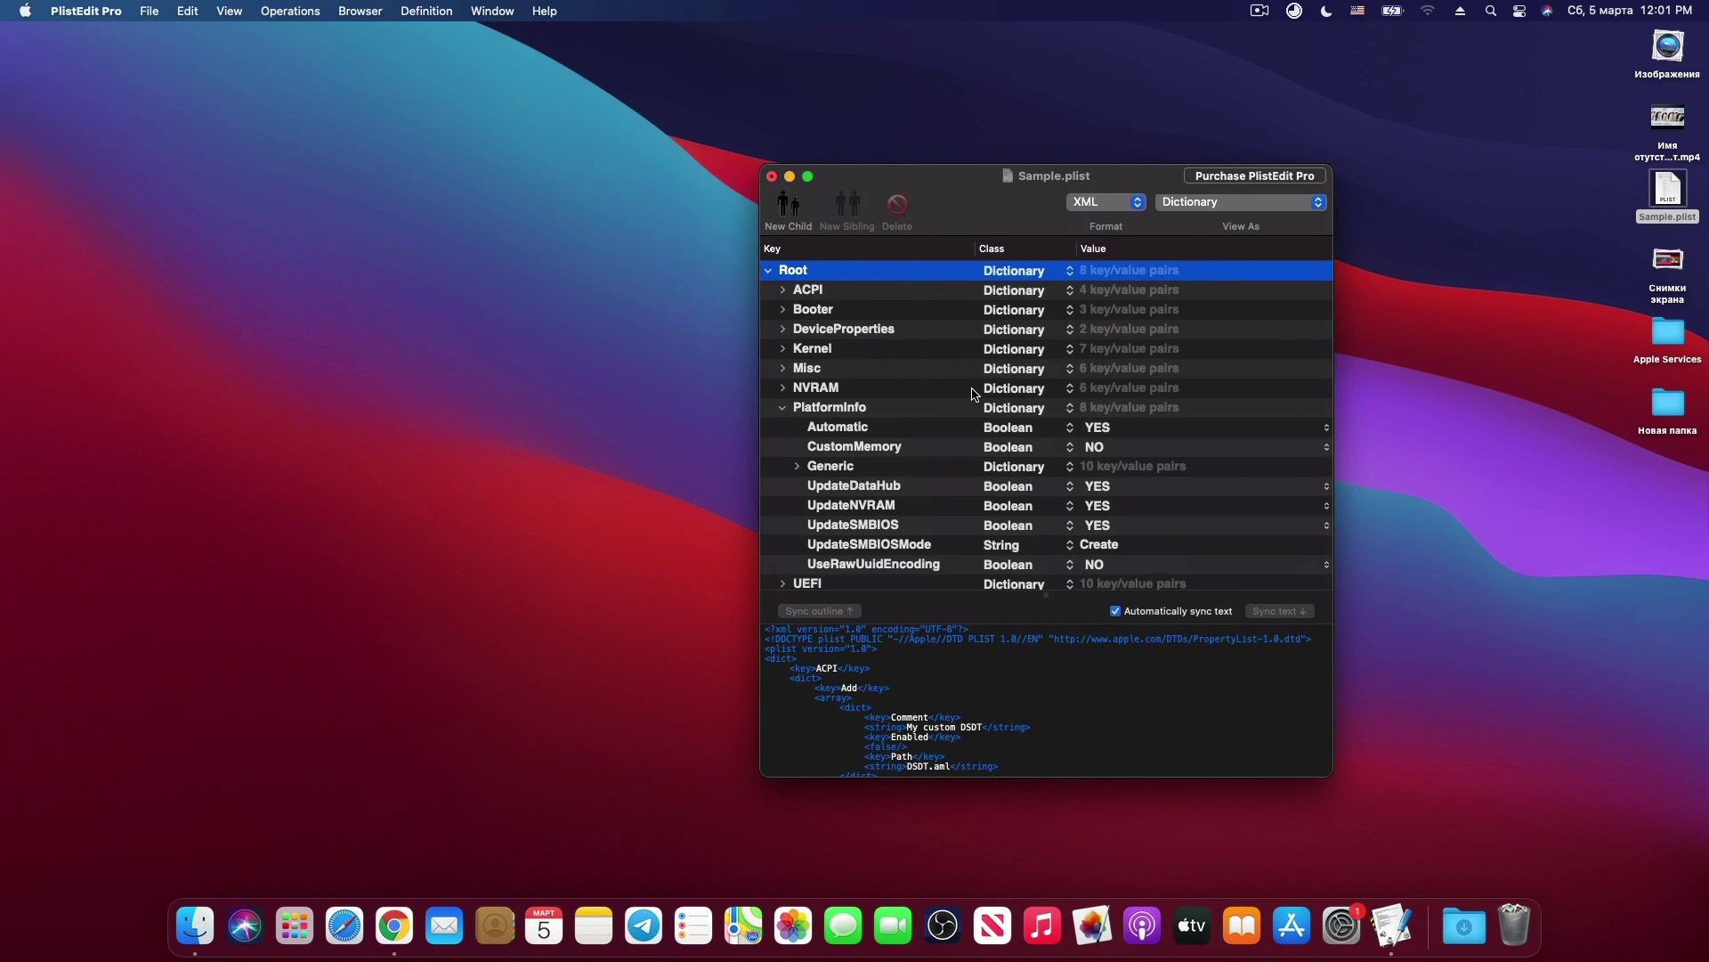
{"action": "left_click", "coordinate": [796, 468]}
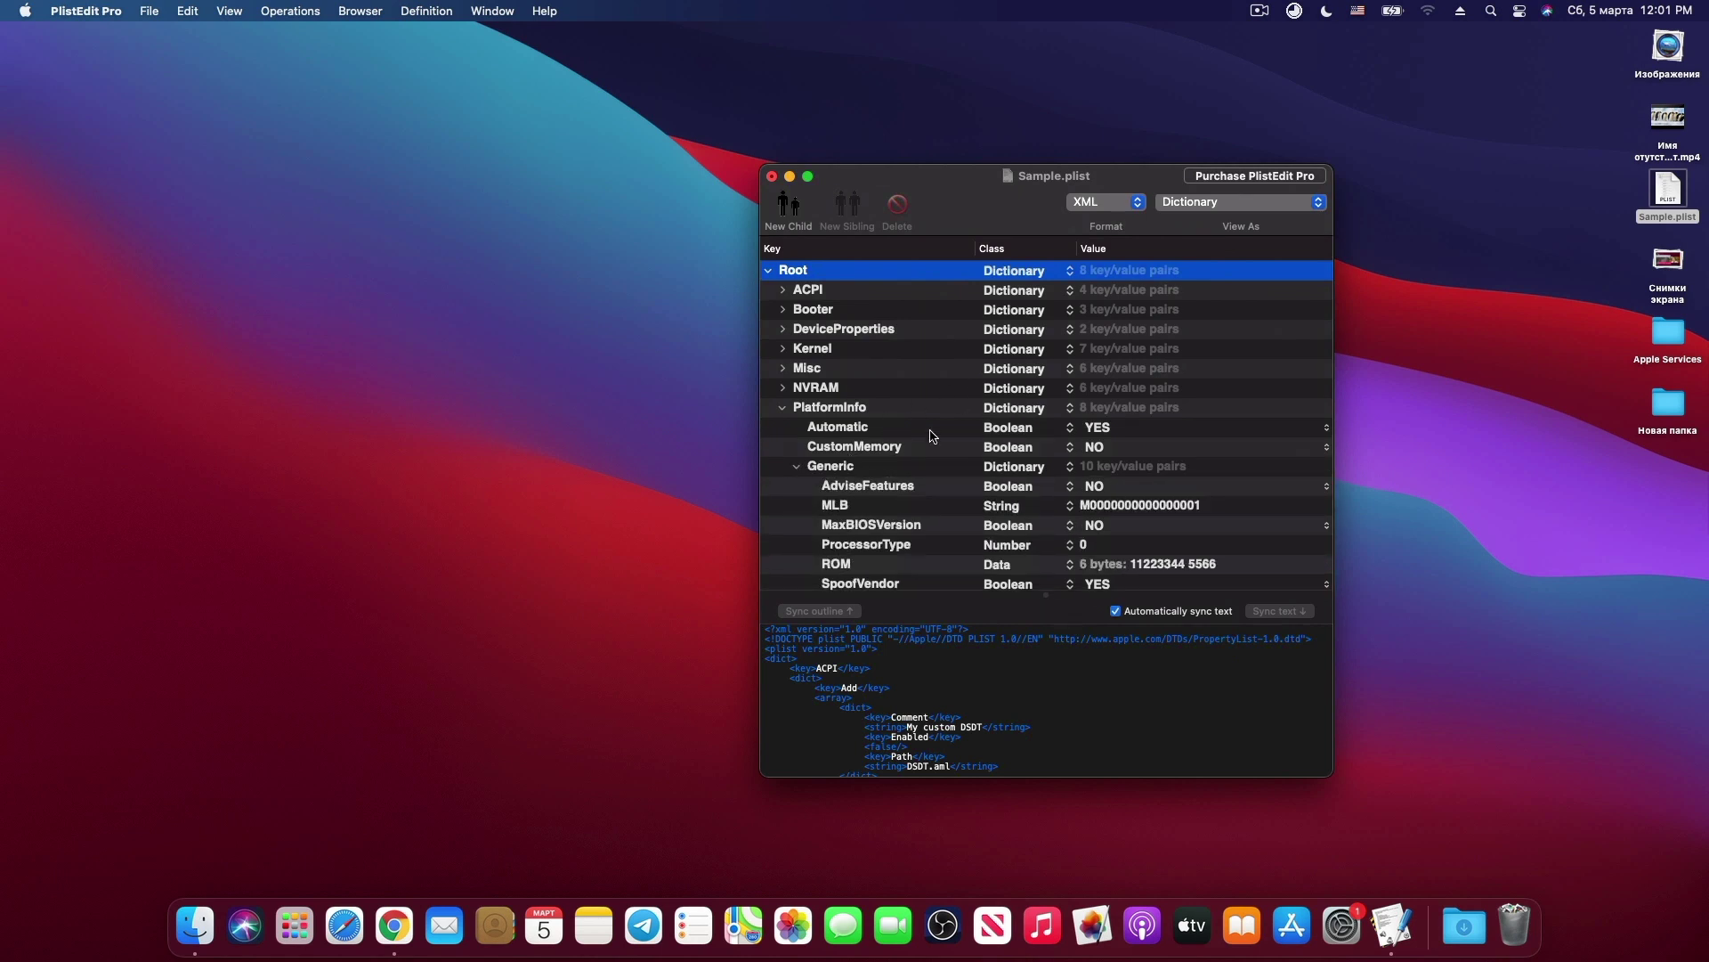
{"action": "left_click_drag", "start_coordinate": [945, 183], "coordinate": [918, 69]}
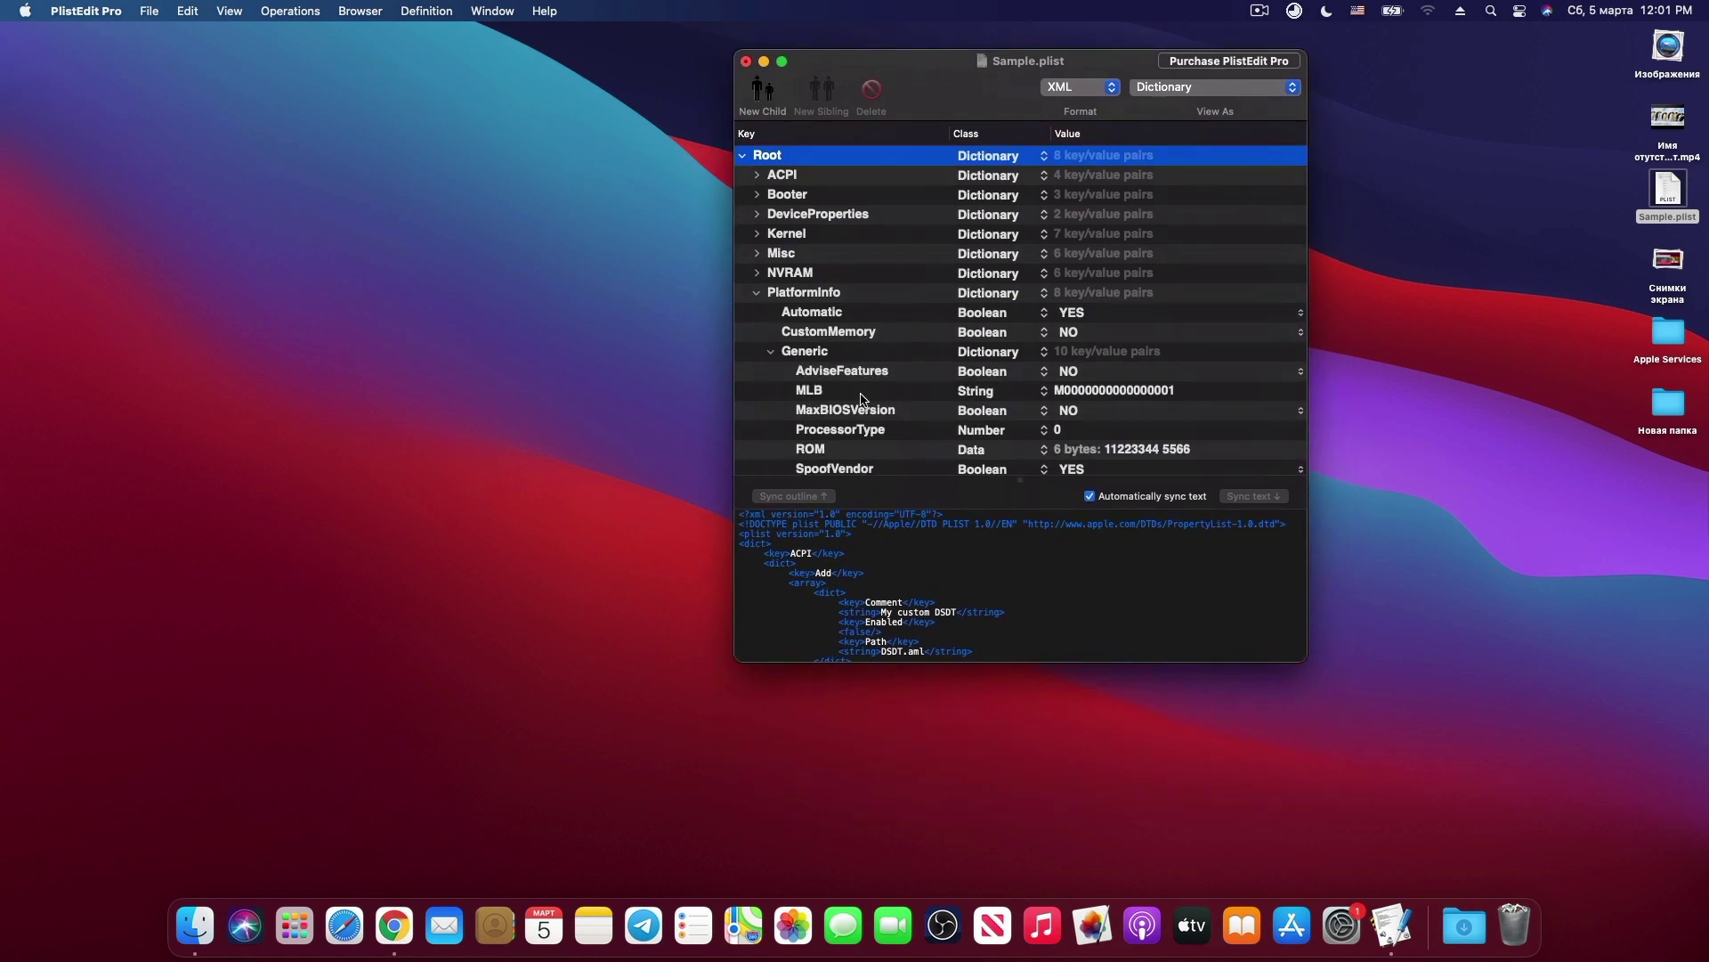
{"action": "scroll", "coordinate": [864, 425], "scroll_direction": "down", "scroll_amount": 2}
{"action": "scroll", "coordinate": [864, 425], "scroll_direction": "down", "scroll_amount": 3}
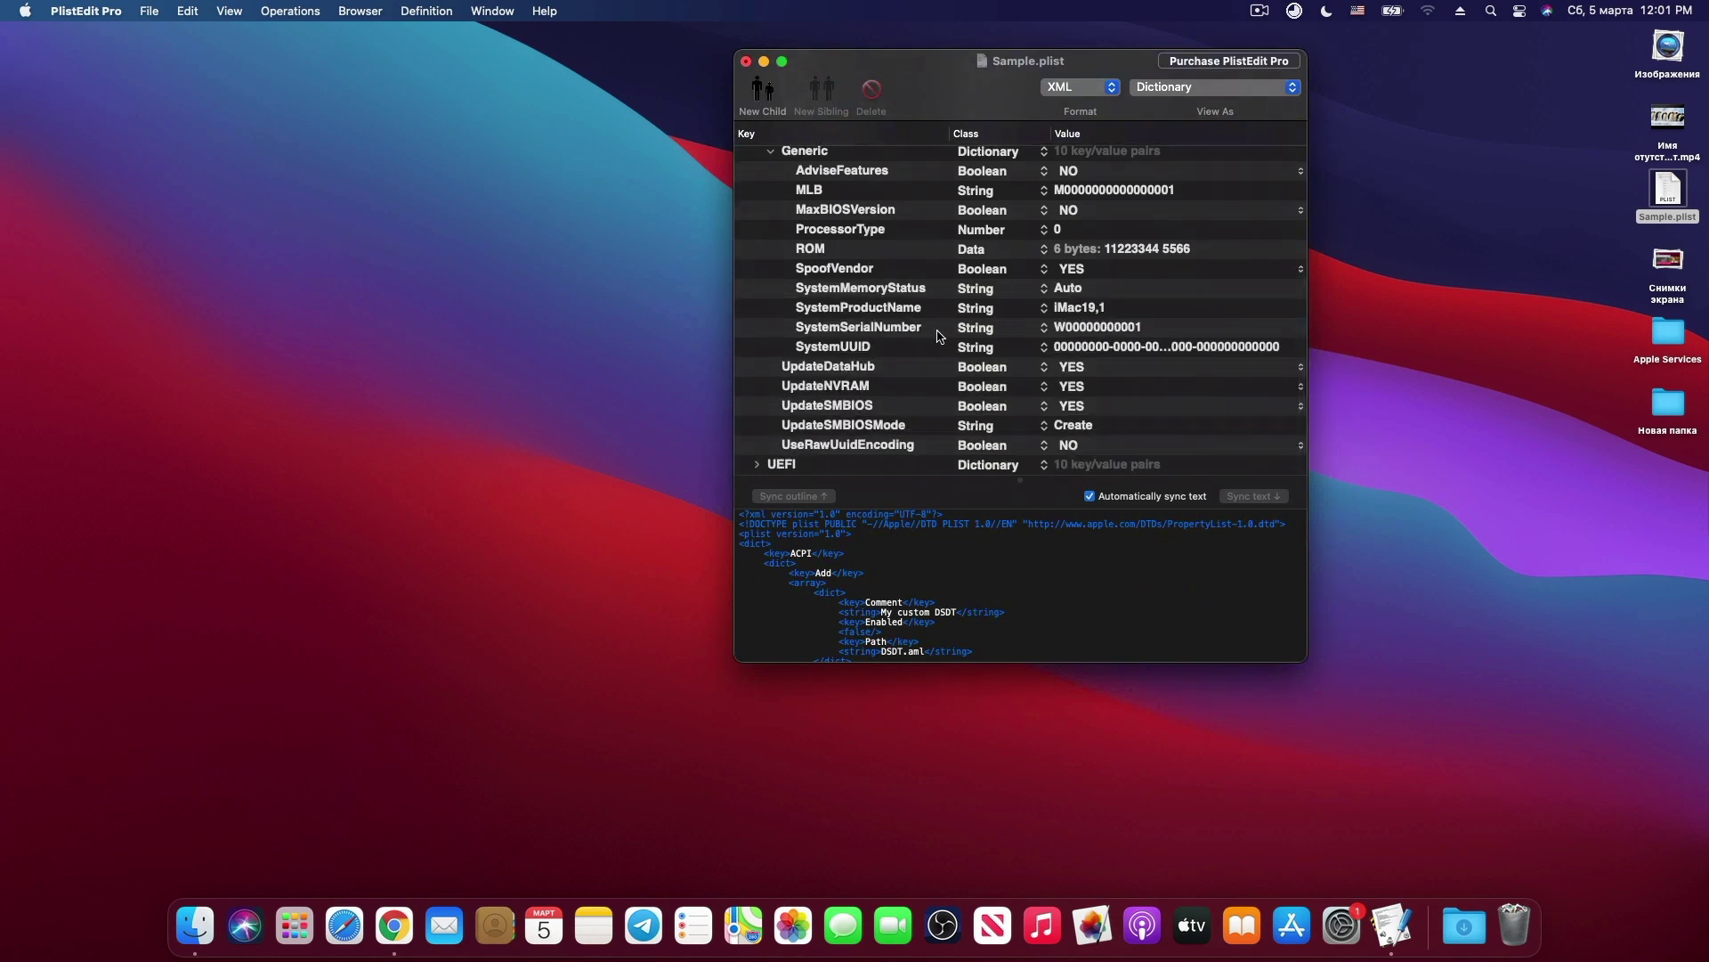
{"action": "scroll", "coordinate": [895, 353], "scroll_direction": "up", "scroll_amount": 2}
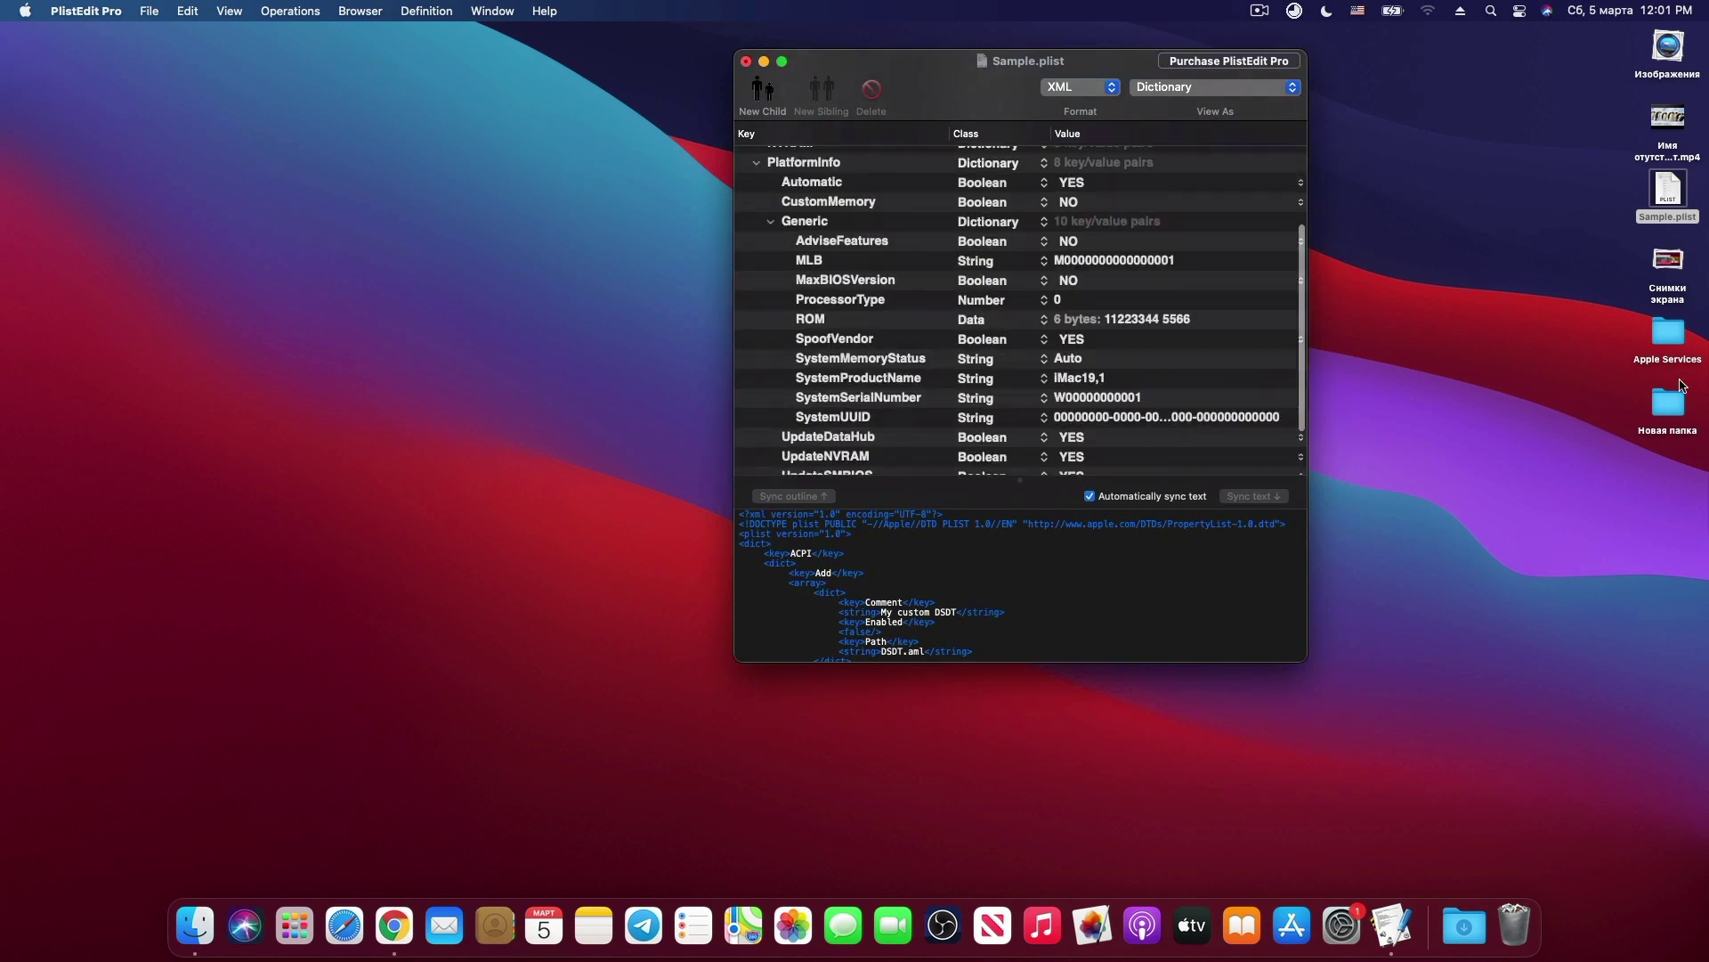
{"action": "left_click", "coordinate": [1667, 334]}
{"action": "double_click", "coordinate": [1668, 334]}
Open iMessage Face Time.rtf from Apple Services and copy its ROM value.
{"action": "double_click", "coordinate": [1013, 292]}
{"action": "left_click", "coordinate": [803, 215]}
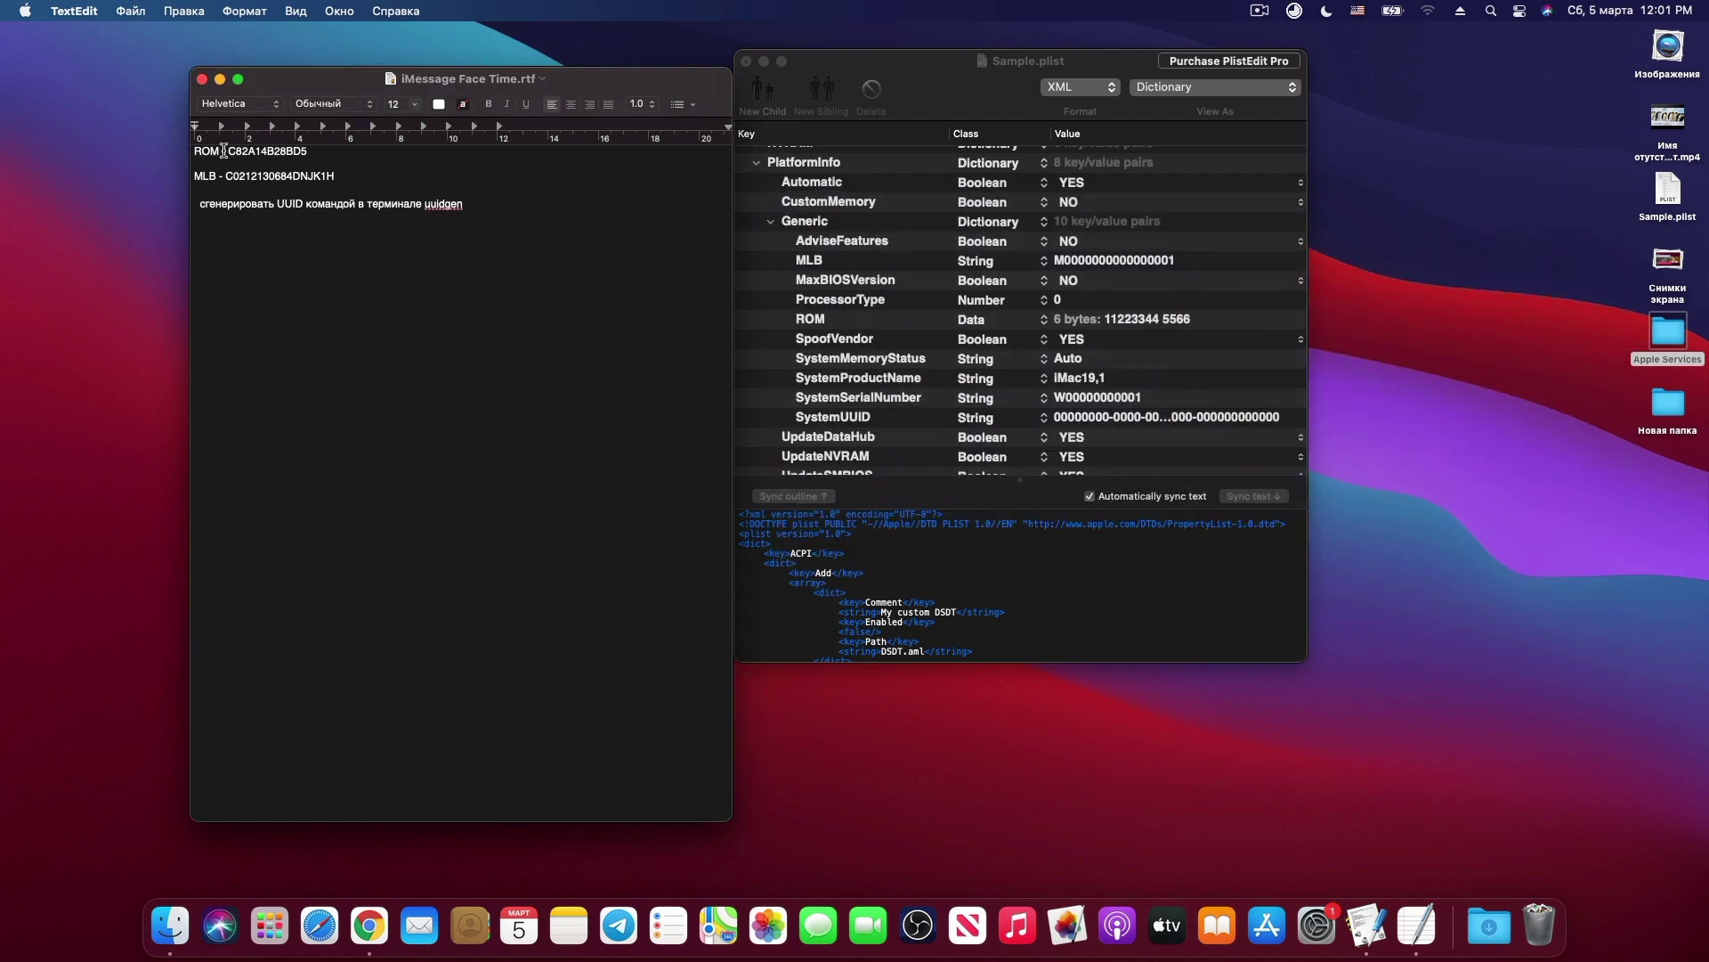
{"action": "left_click_drag", "start_coordinate": [228, 151], "coordinate": [307, 152]}
{"action": "right_click", "coordinate": [282, 152]}
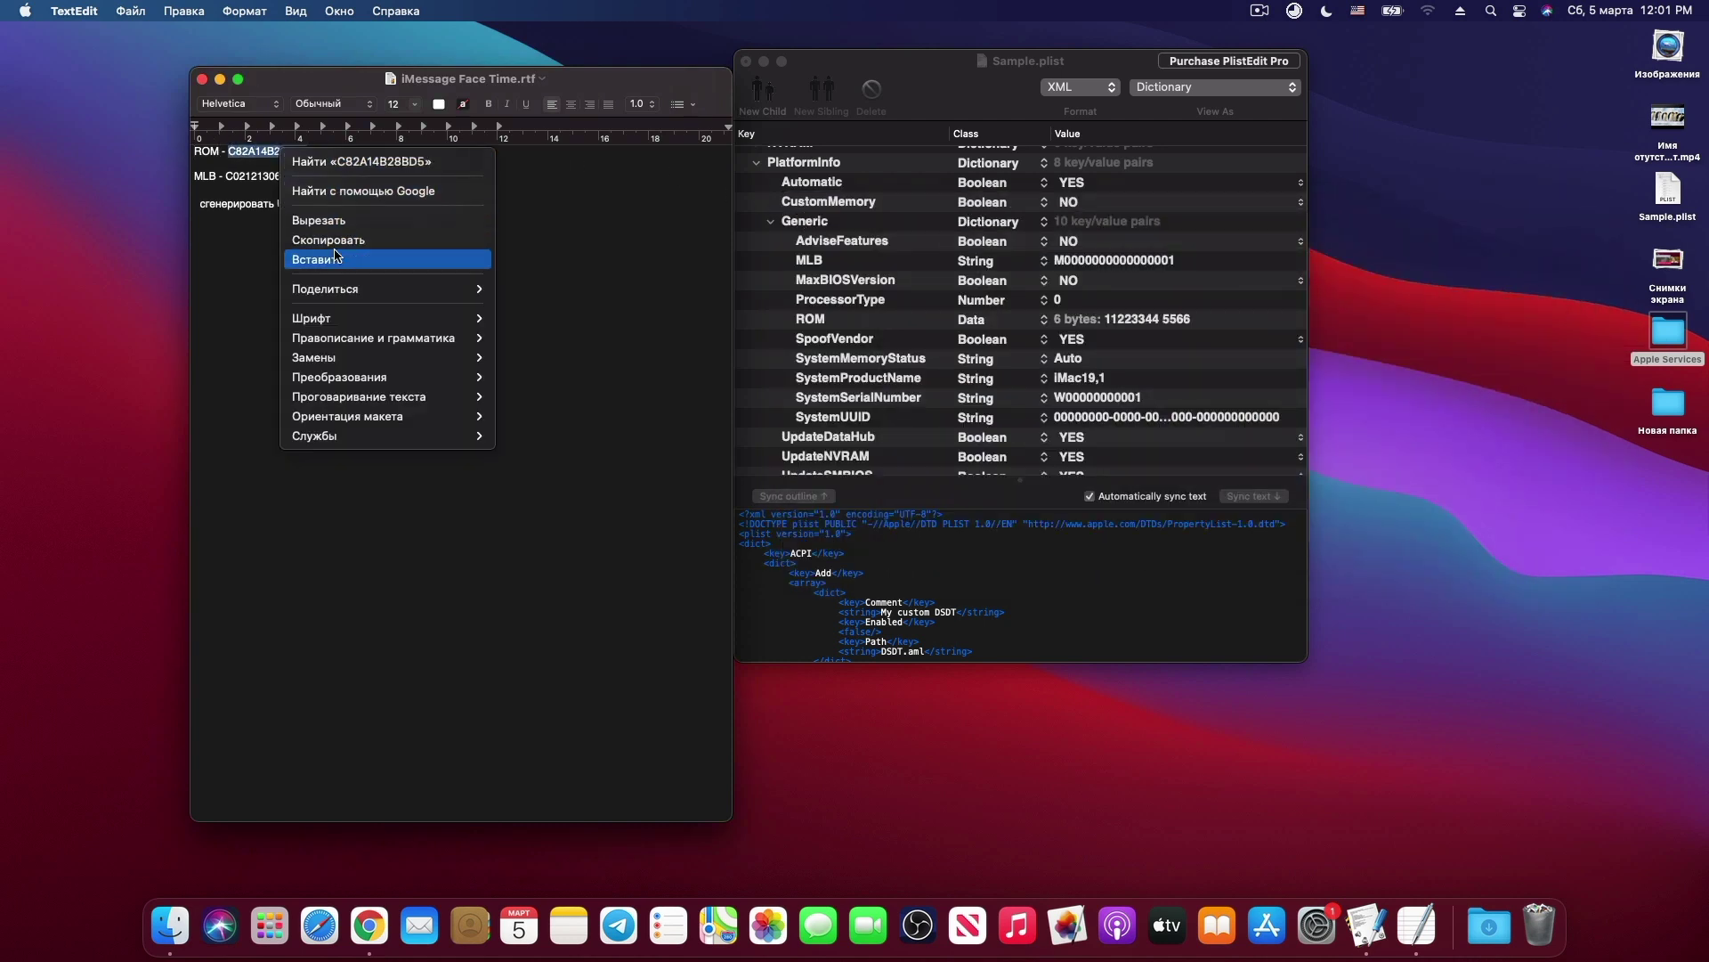
{"action": "left_click", "coordinate": [329, 241]}
{"action": "left_click", "coordinate": [872, 260]}
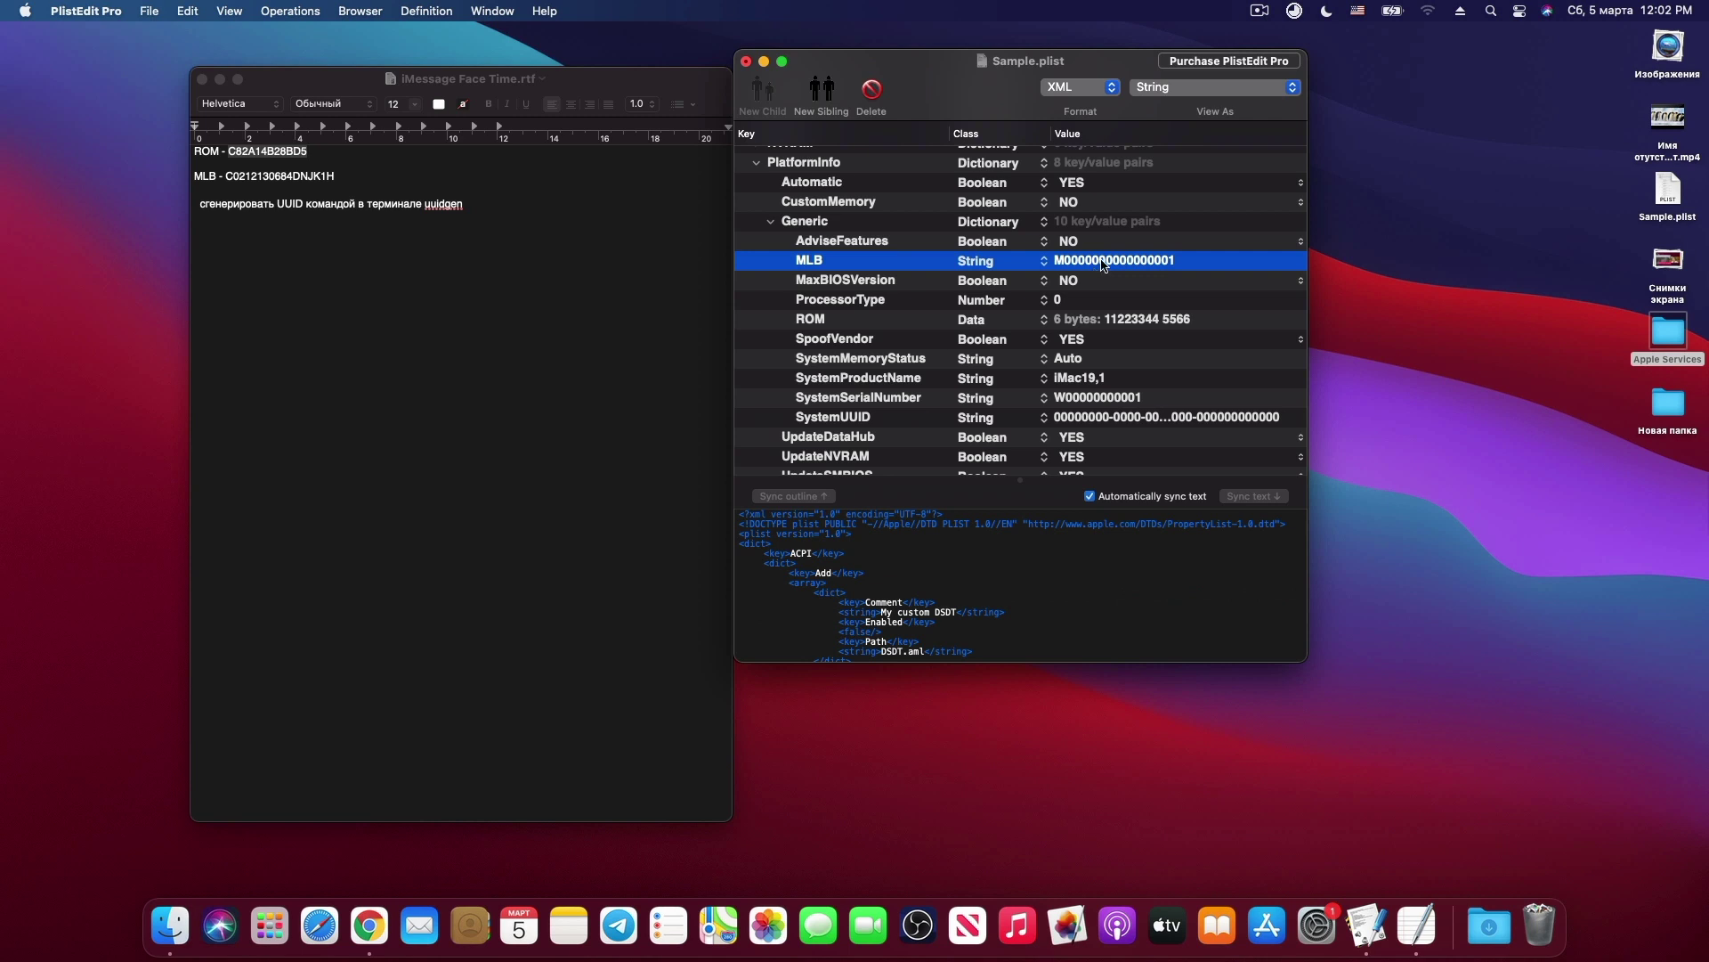
Paste the copied ROM value into the Generic ROM key's Value cell.
{"action": "left_click", "coordinate": [262, 153]}
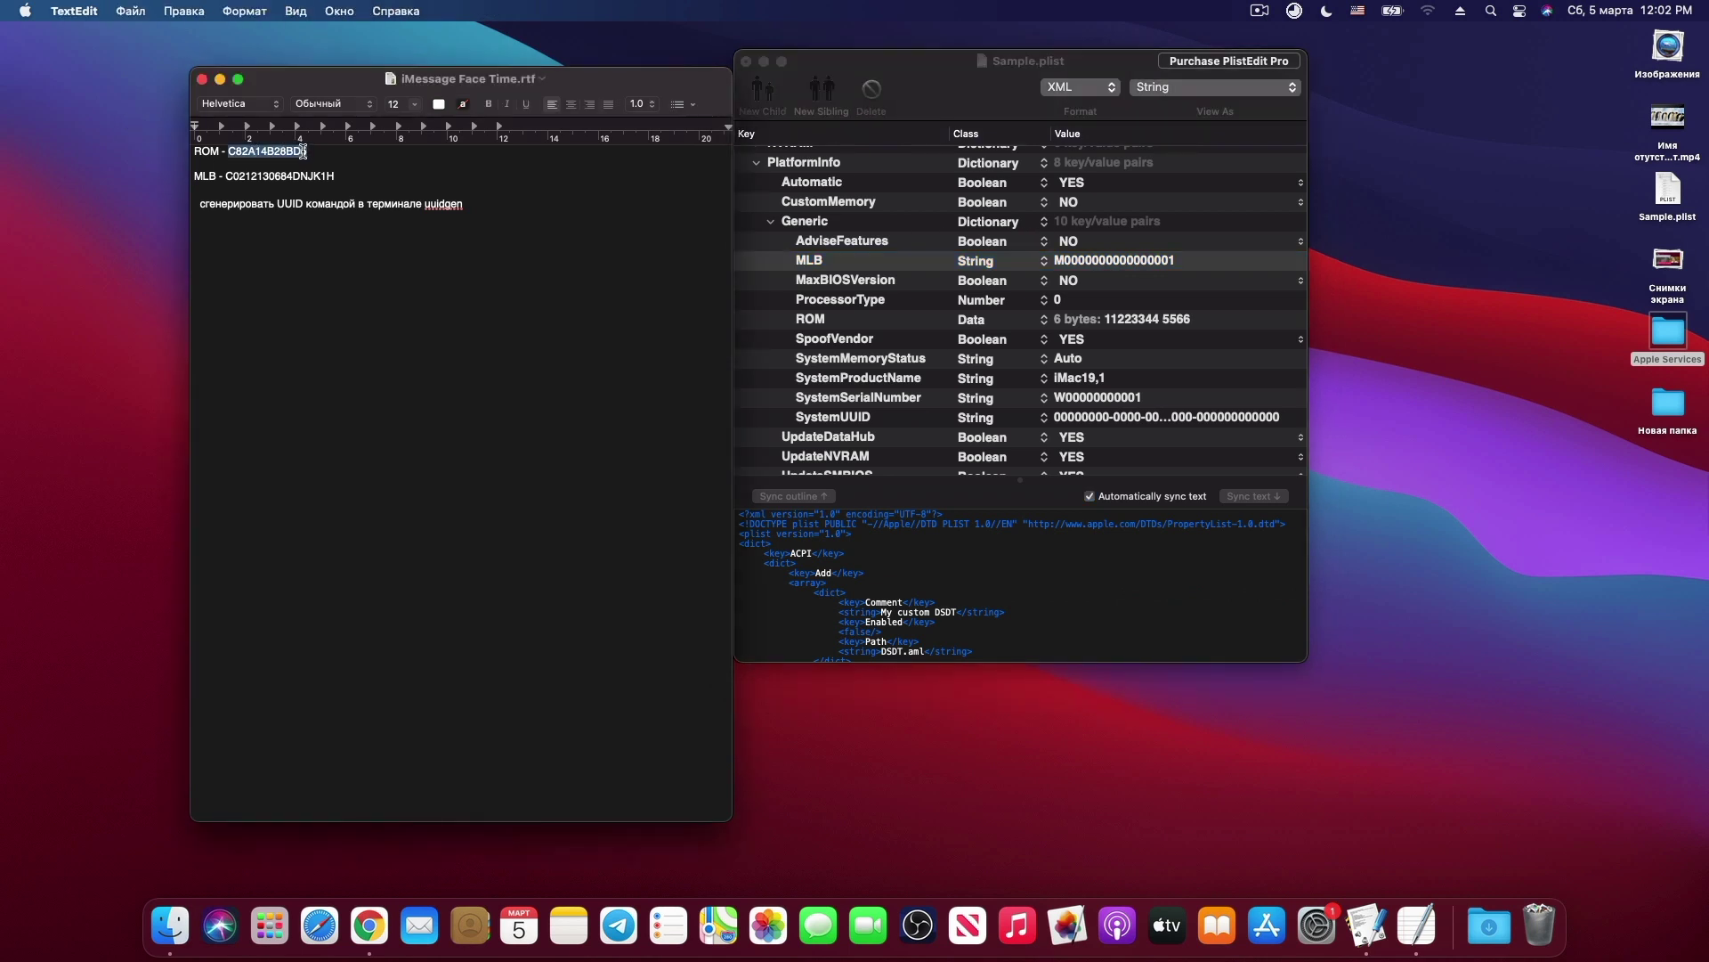
{"action": "right_click", "coordinate": [304, 152]}
{"action": "left_click", "coordinate": [347, 238]}
{"action": "double_click", "coordinate": [1157, 319]}
{"action": "right_click", "coordinate": [1157, 318]}
{"action": "left_click", "coordinate": [1184, 439]}
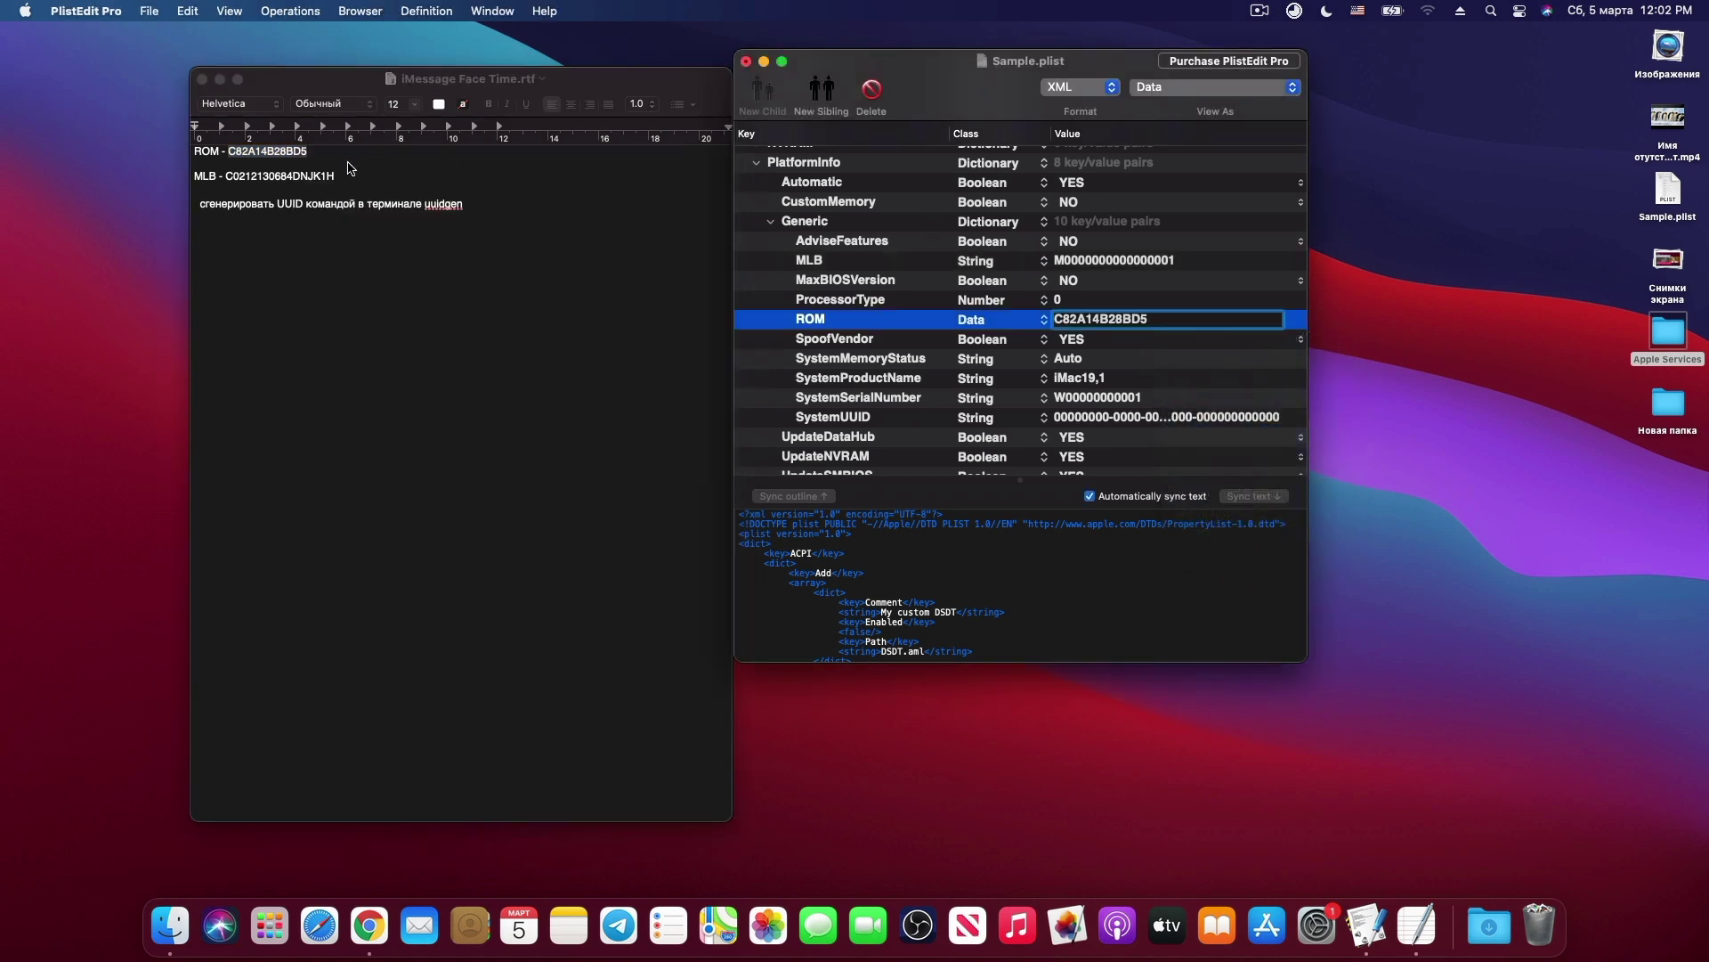
{"action": "left_click", "coordinate": [283, 153]}
Copy the MLB value from the notes and paste it into the MLB key.
{"action": "left_click_drag", "start_coordinate": [338, 176], "coordinate": [227, 175]}
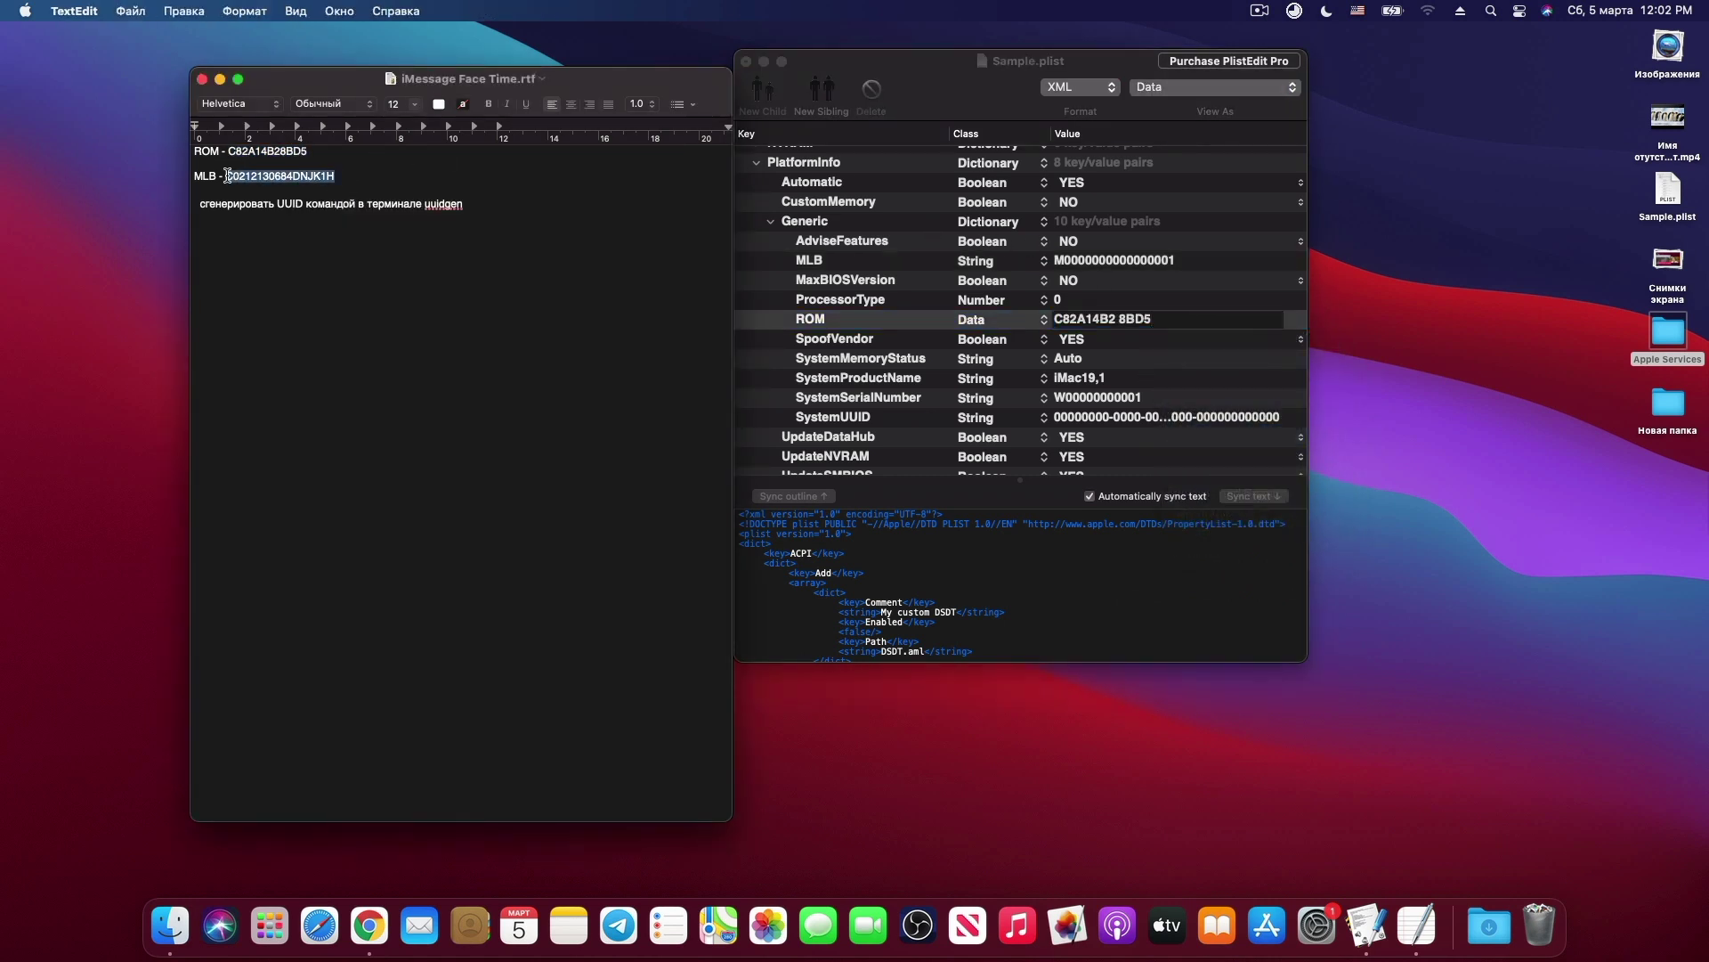
{"action": "right_click", "coordinate": [318, 174]}
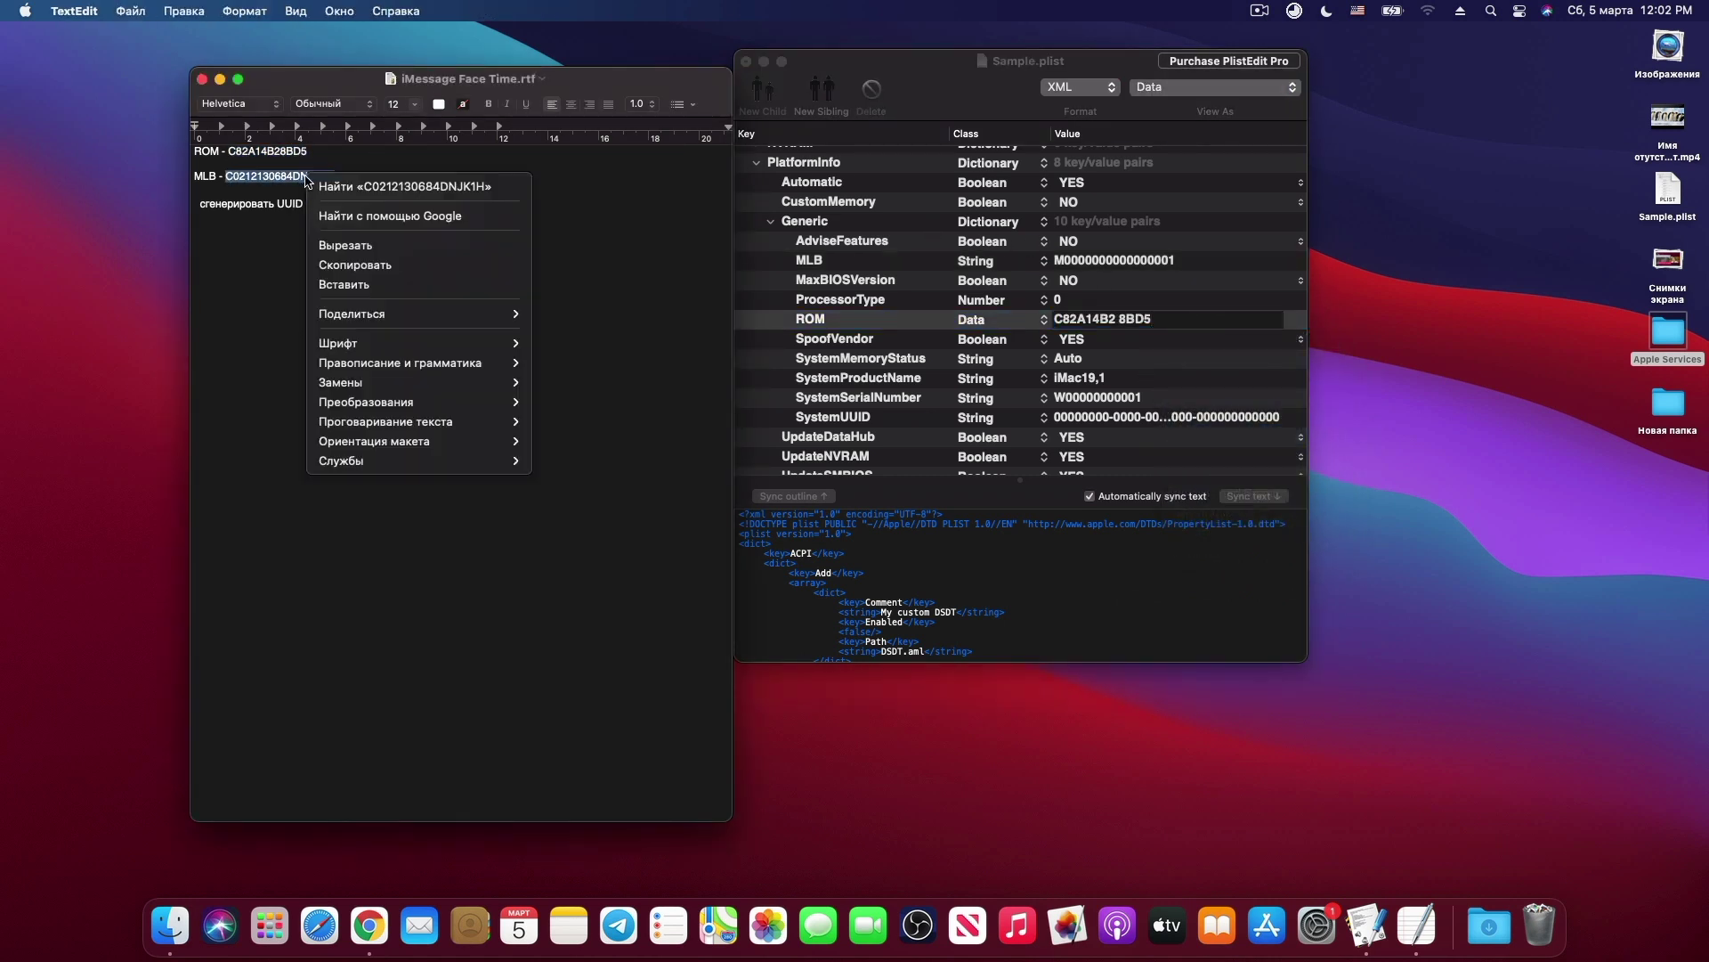
{"action": "left_click", "coordinate": [348, 263]}
{"action": "left_click", "coordinate": [1118, 263]}
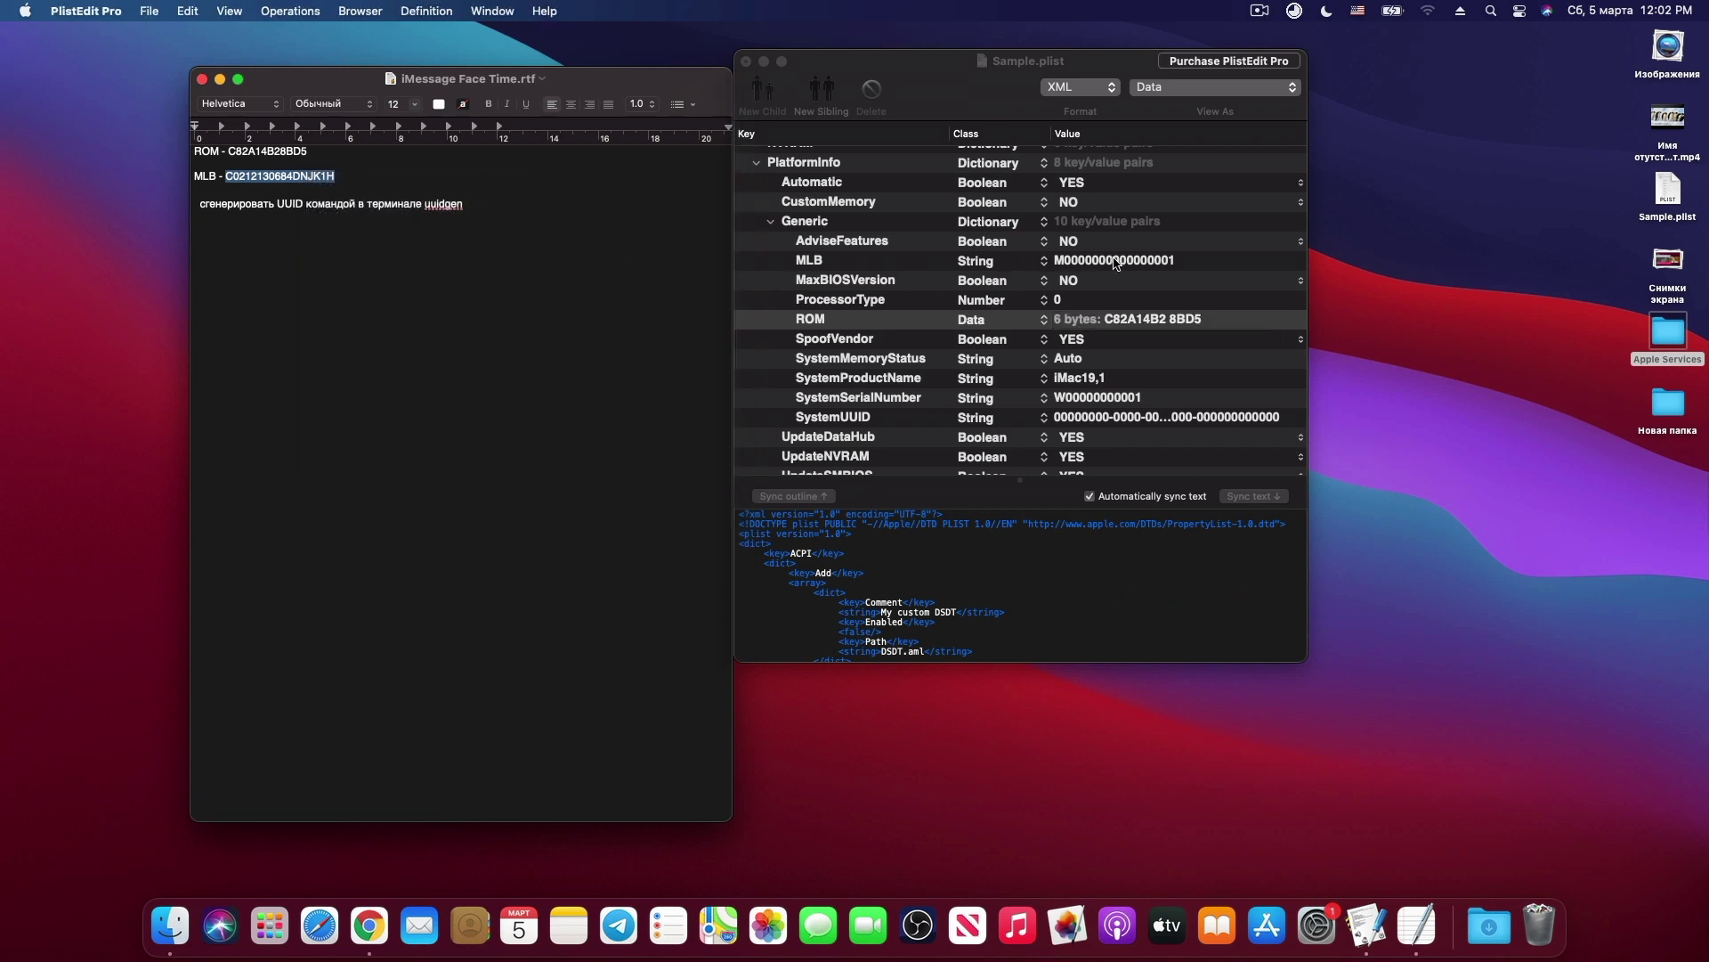
{"action": "right_click", "coordinate": [1120, 263]}
{"action": "left_click", "coordinate": [1157, 267]}
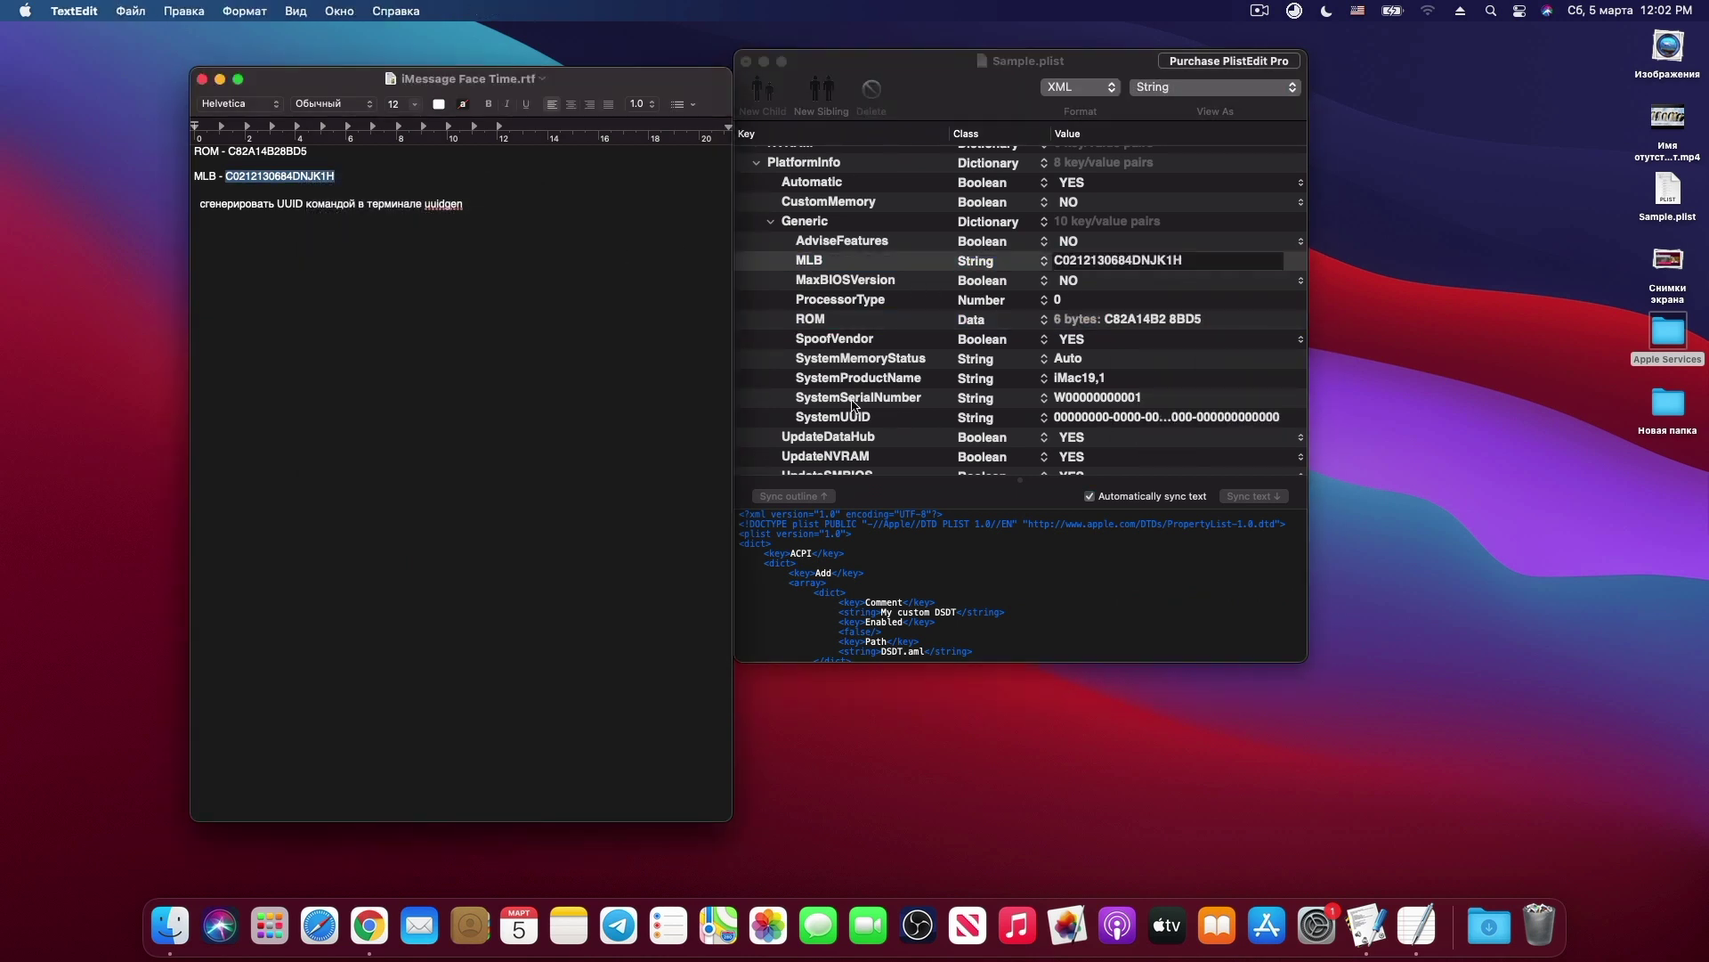
{"action": "double_click", "coordinate": [1095, 397]}
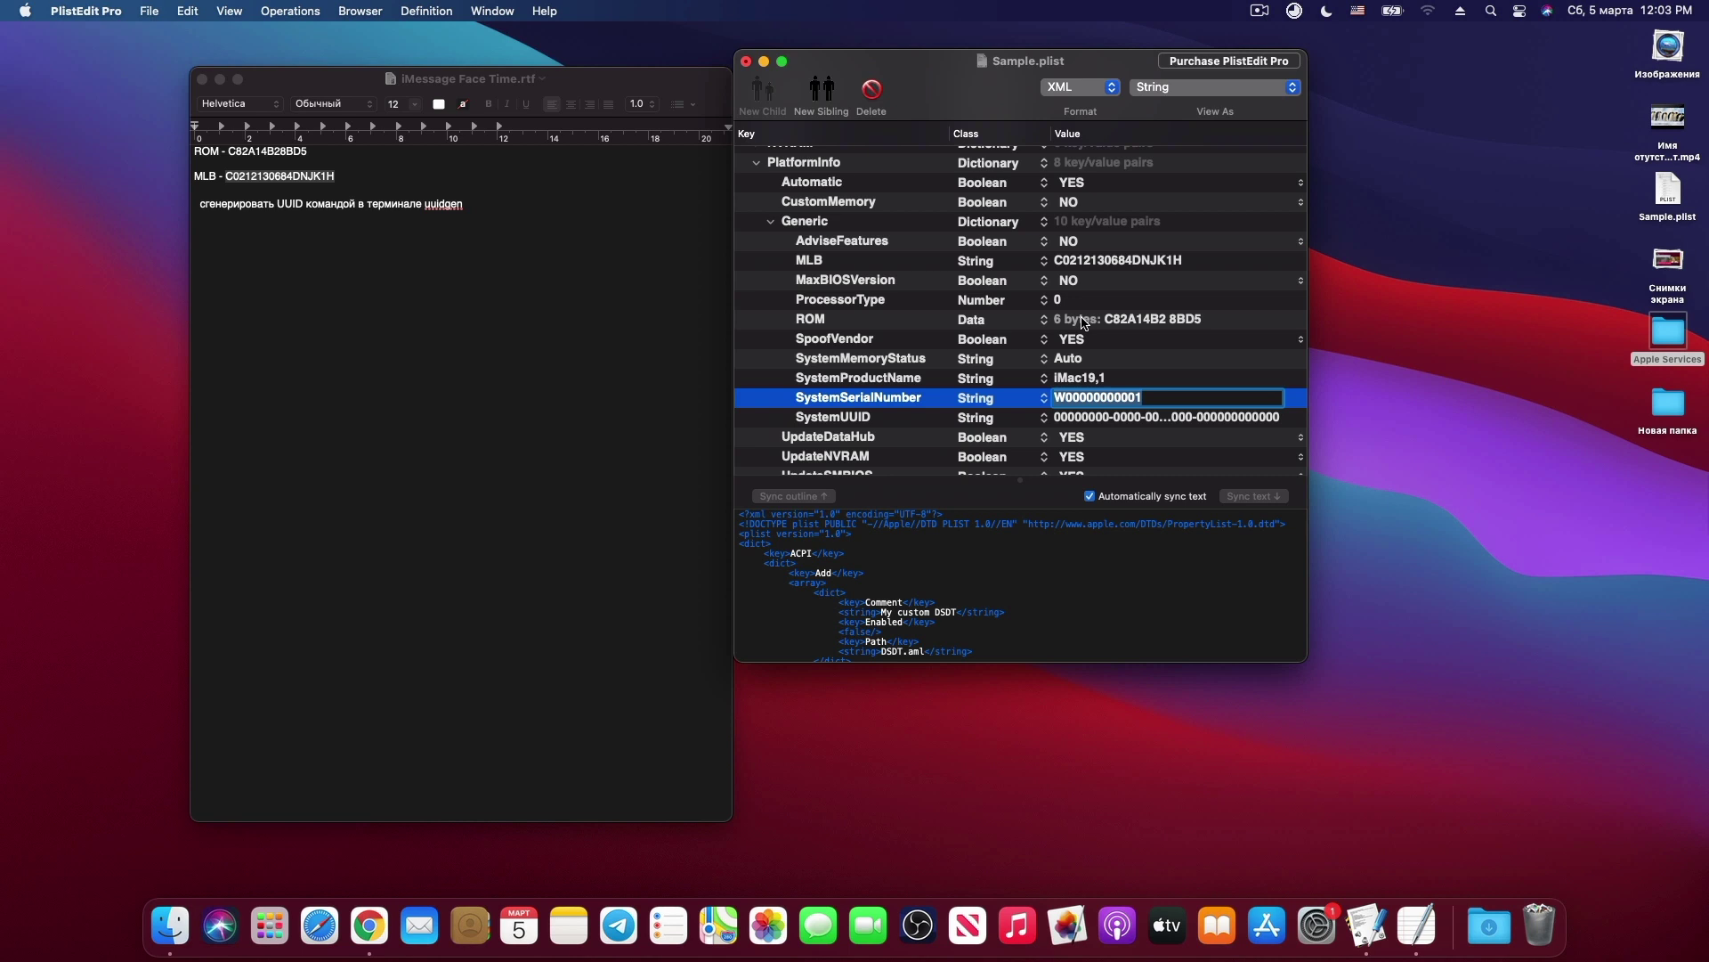
{"action": "type", "text": "C02"}
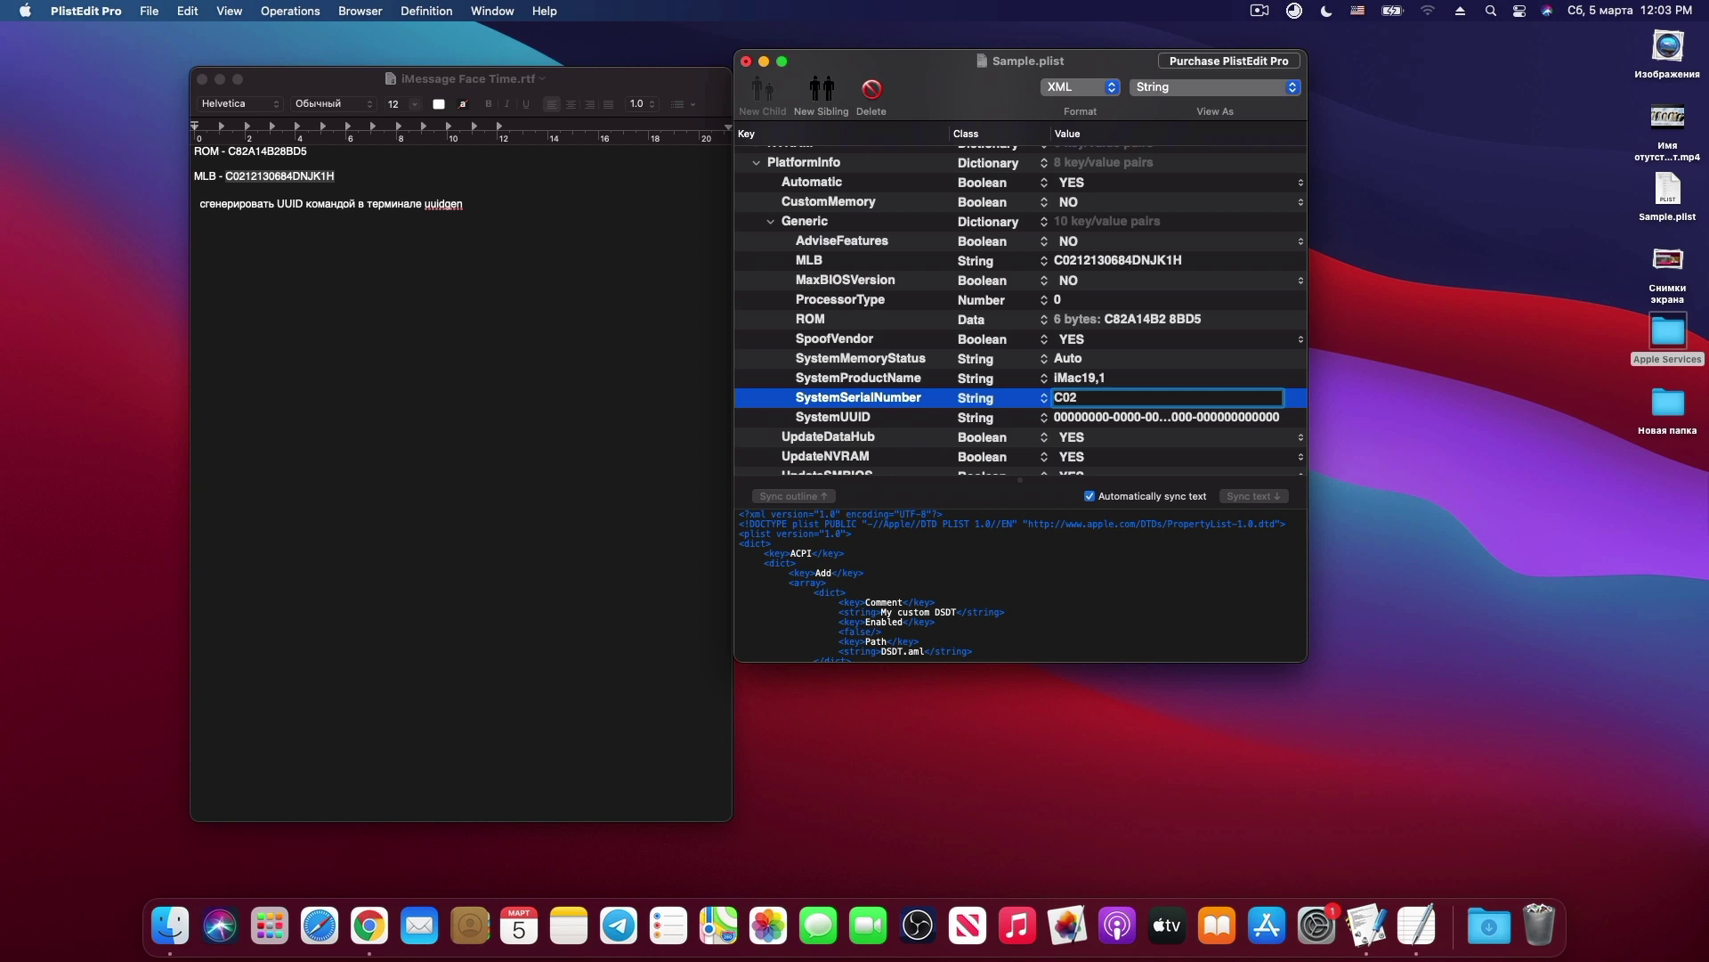
{"action": "key", "text": "super+v"}
{"action": "key", "text": "Return"}
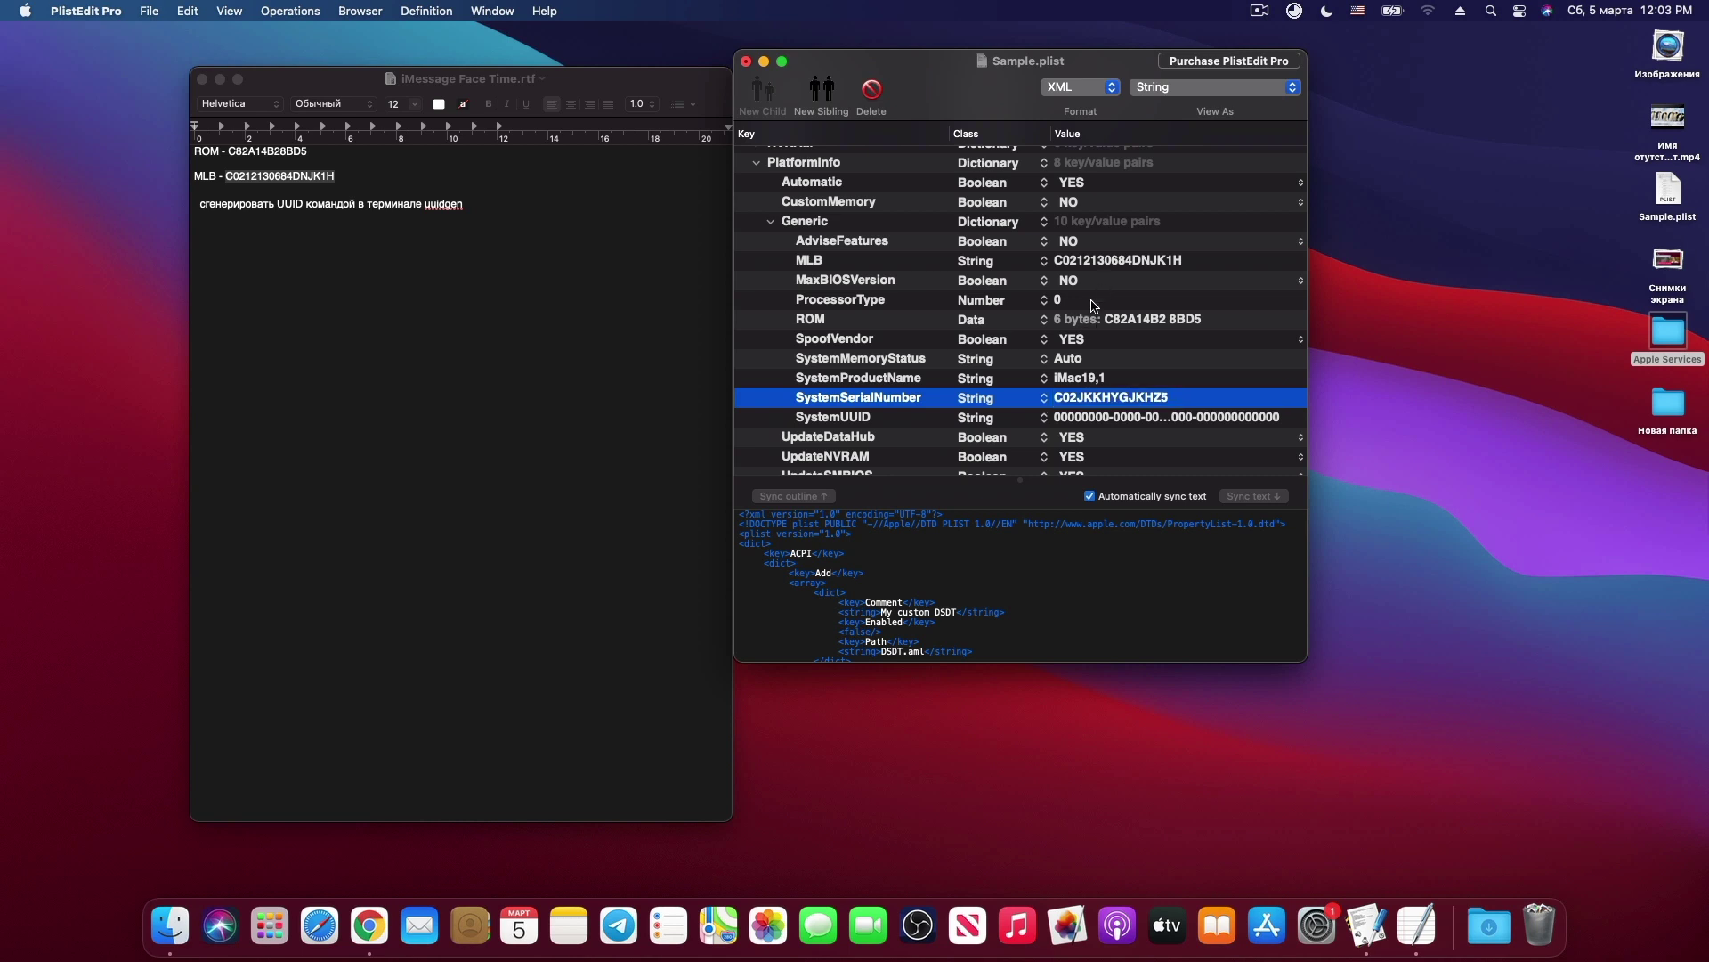
{"action": "left_click", "coordinate": [438, 211]}
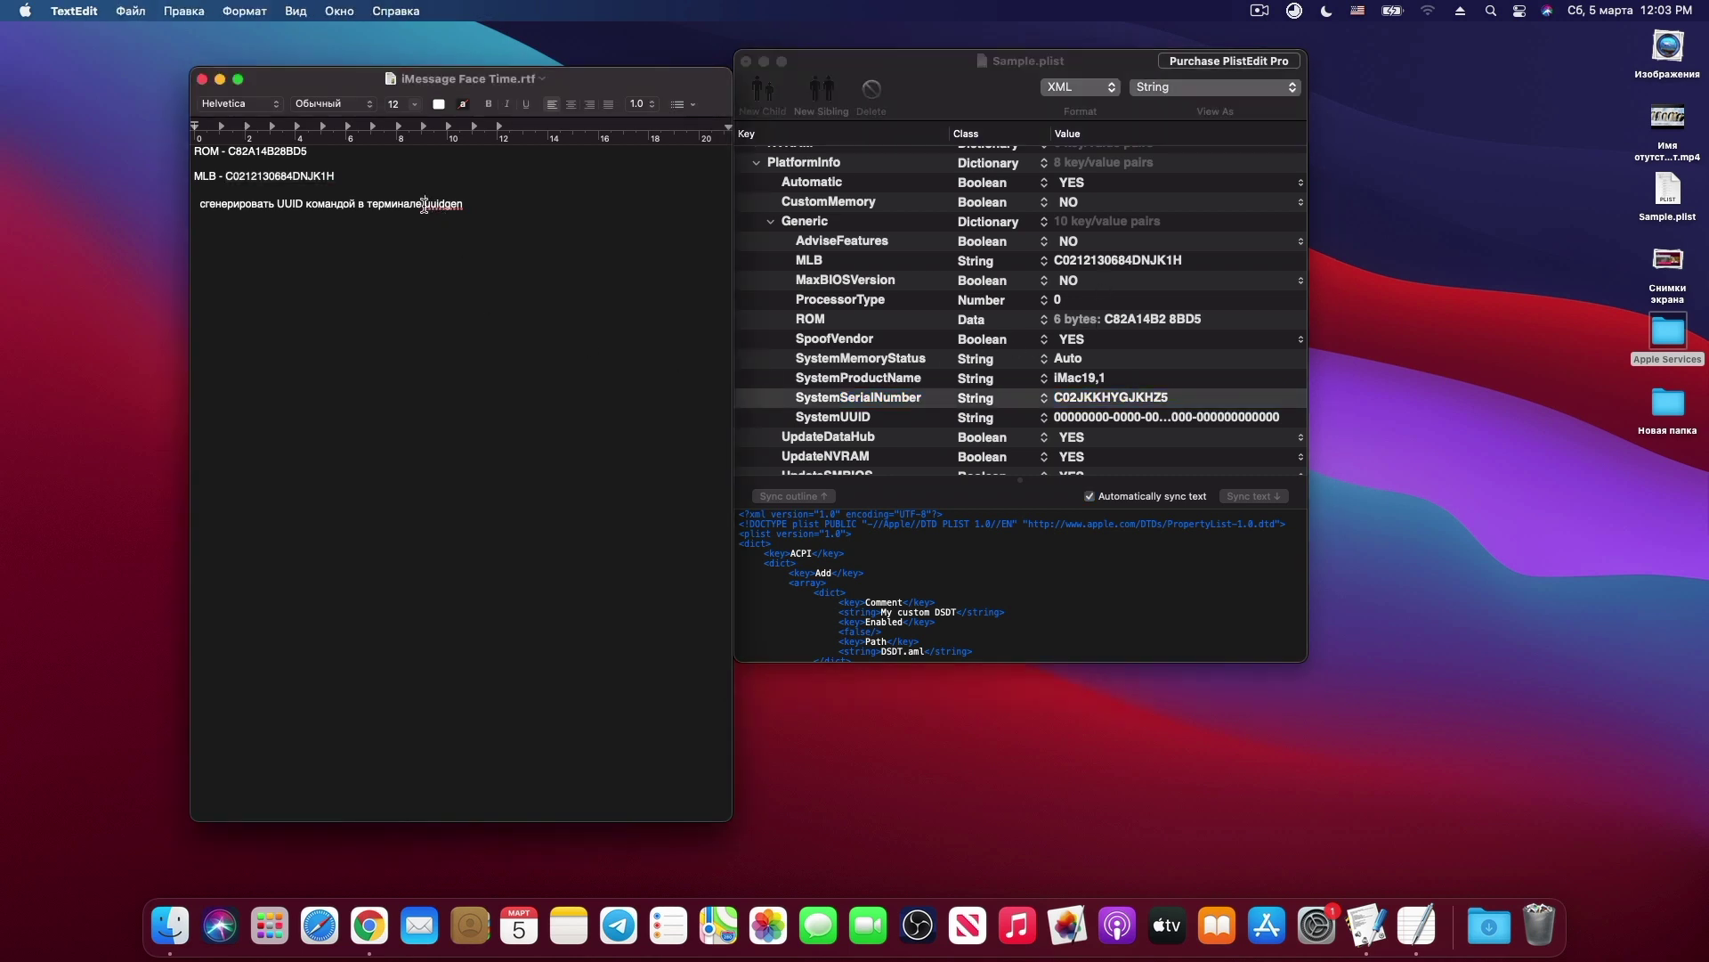
{"action": "double_click", "coordinate": [428, 205]}
Run uuidgen in Terminal and copy the generated UUID.
{"action": "left_click", "coordinate": [268, 925]}
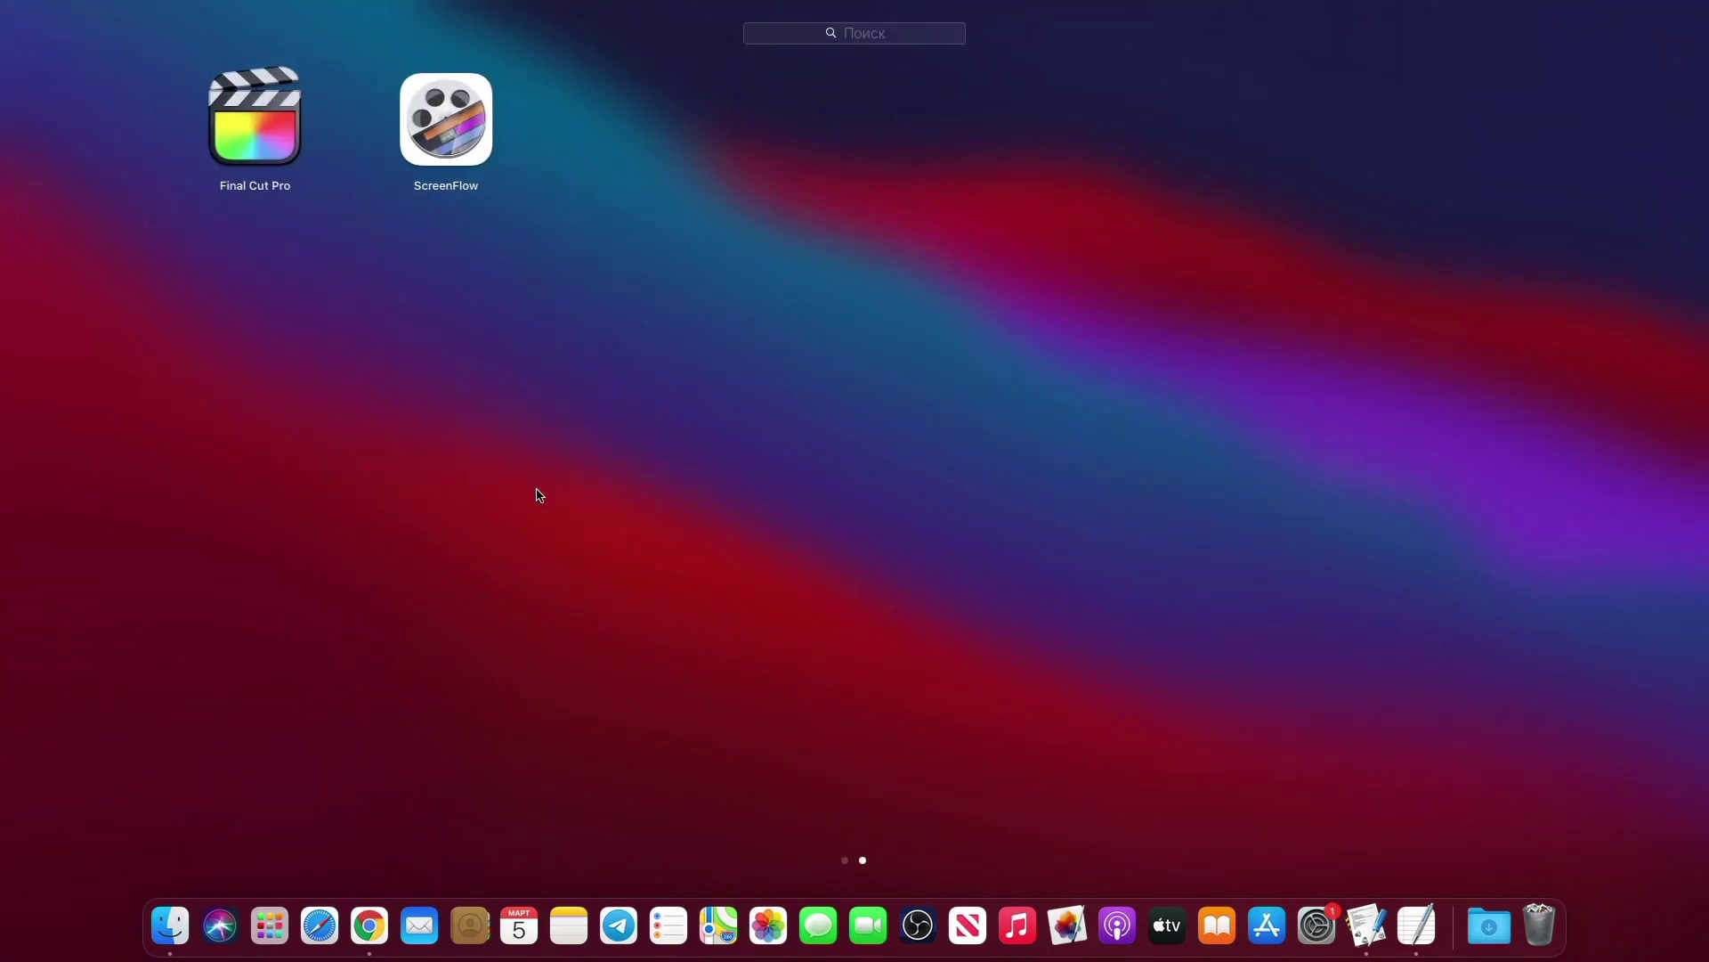
{"action": "right_click", "coordinate": [964, 306]}
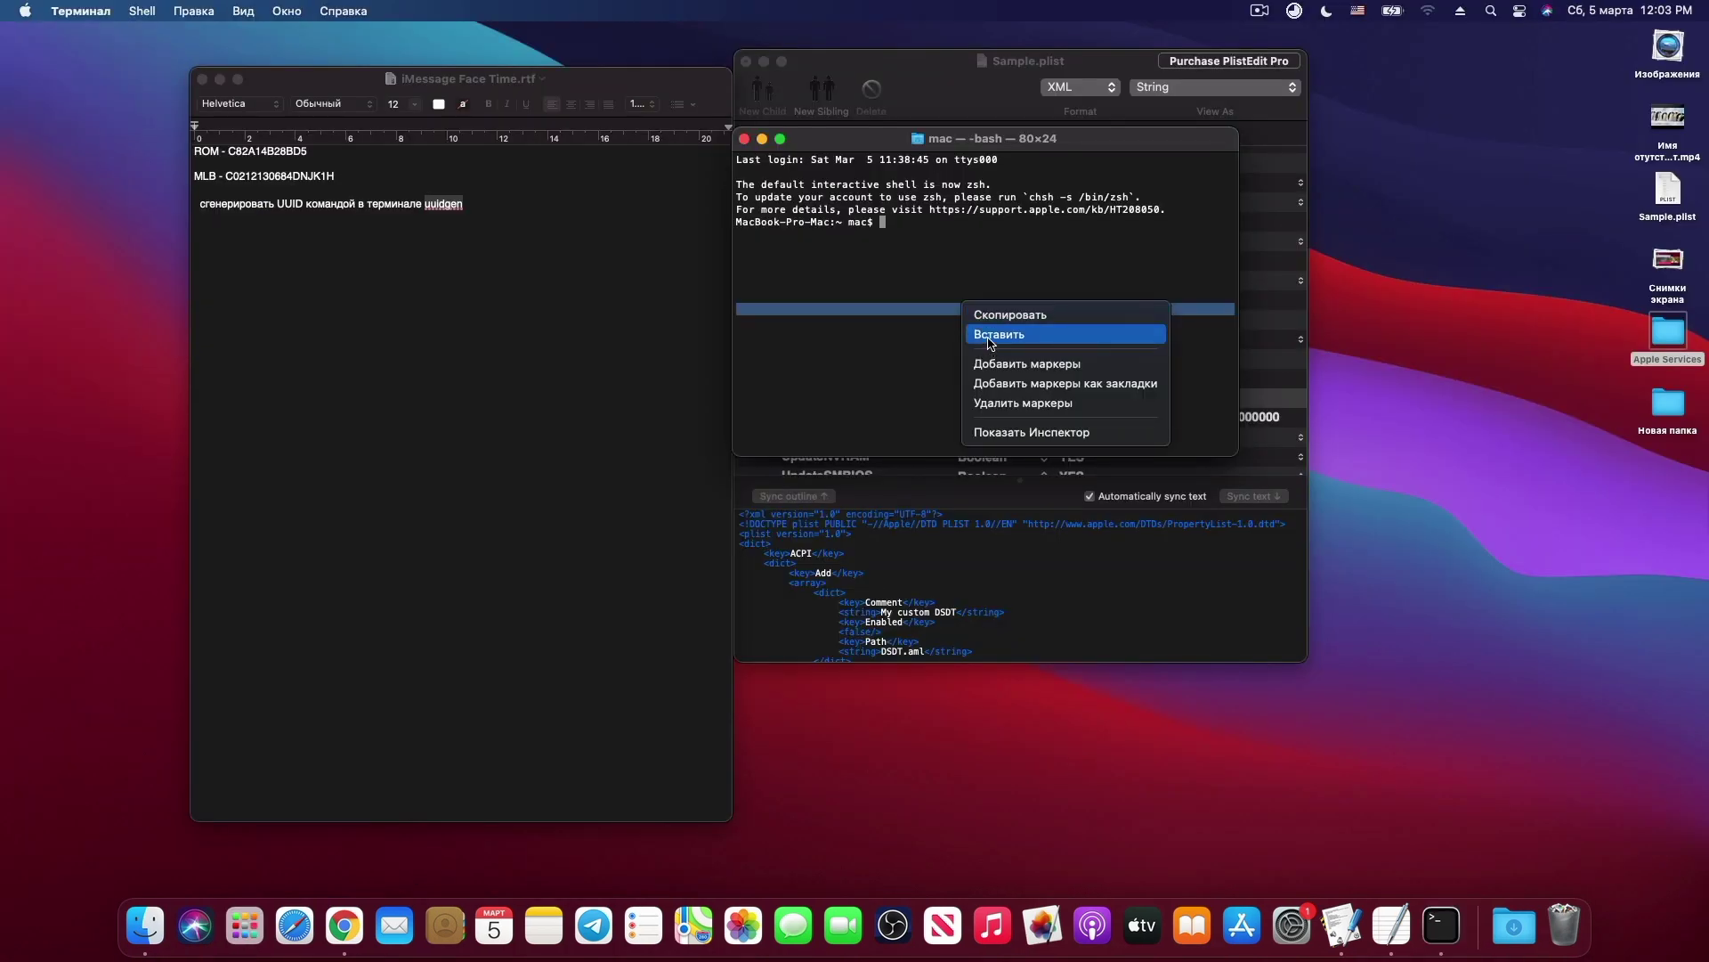
{"action": "left_click", "coordinate": [991, 335]}
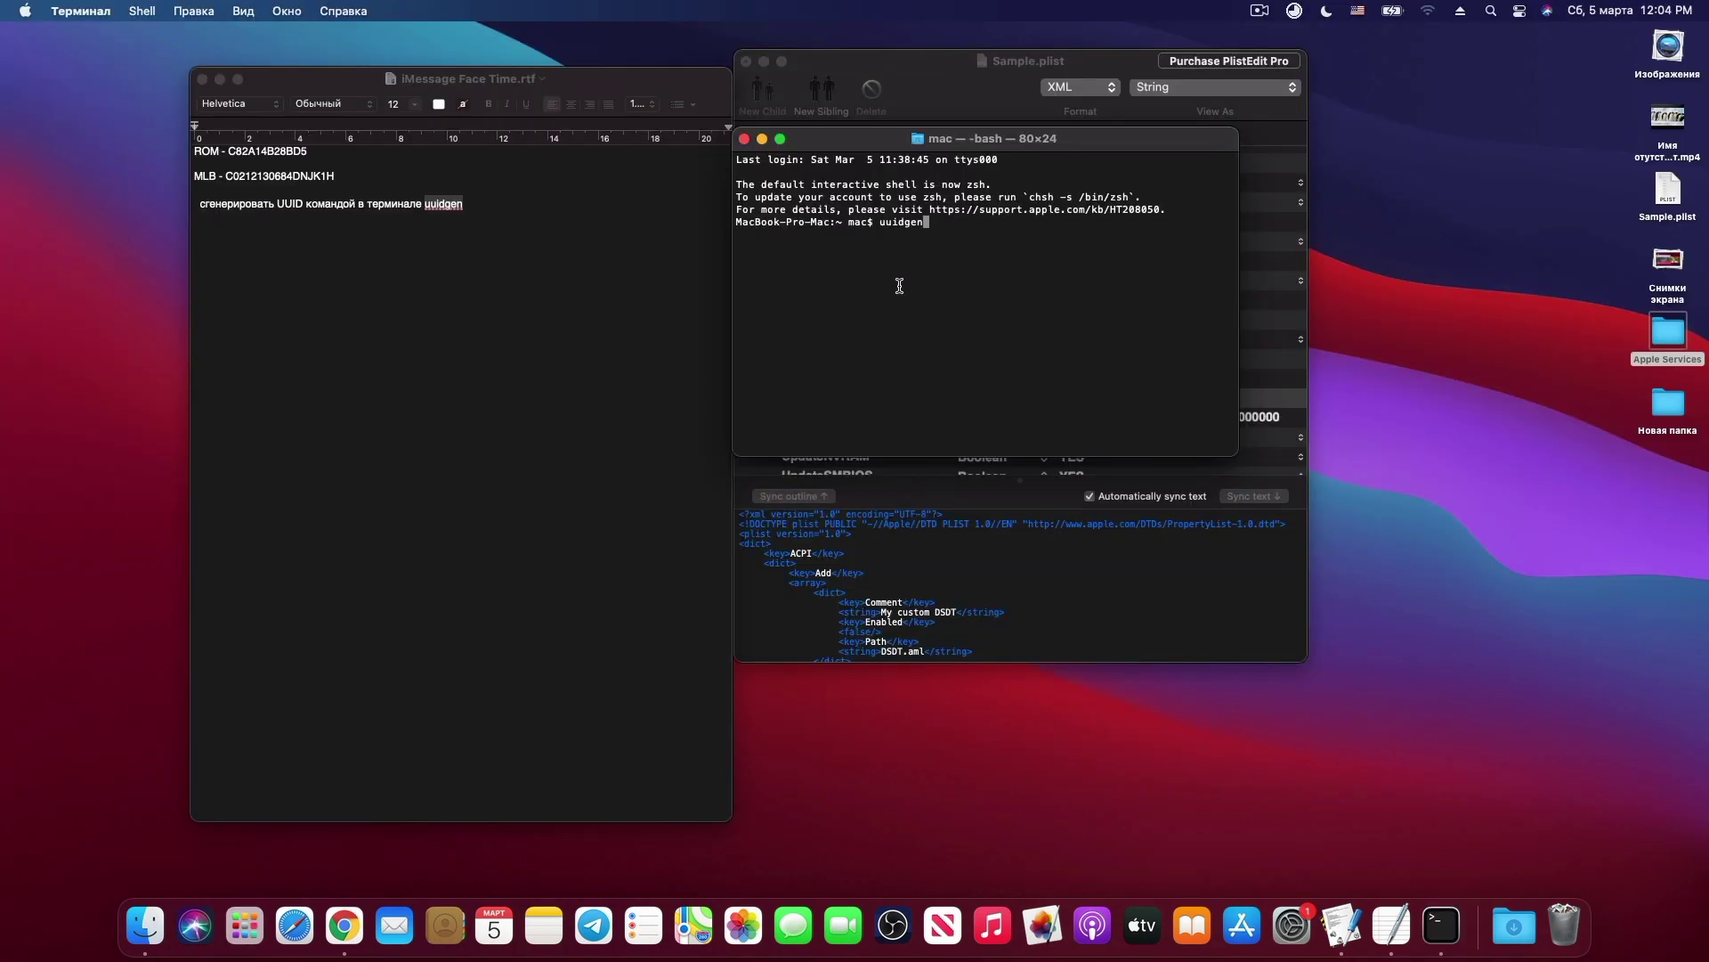
{"action": "key", "text": "Return"}
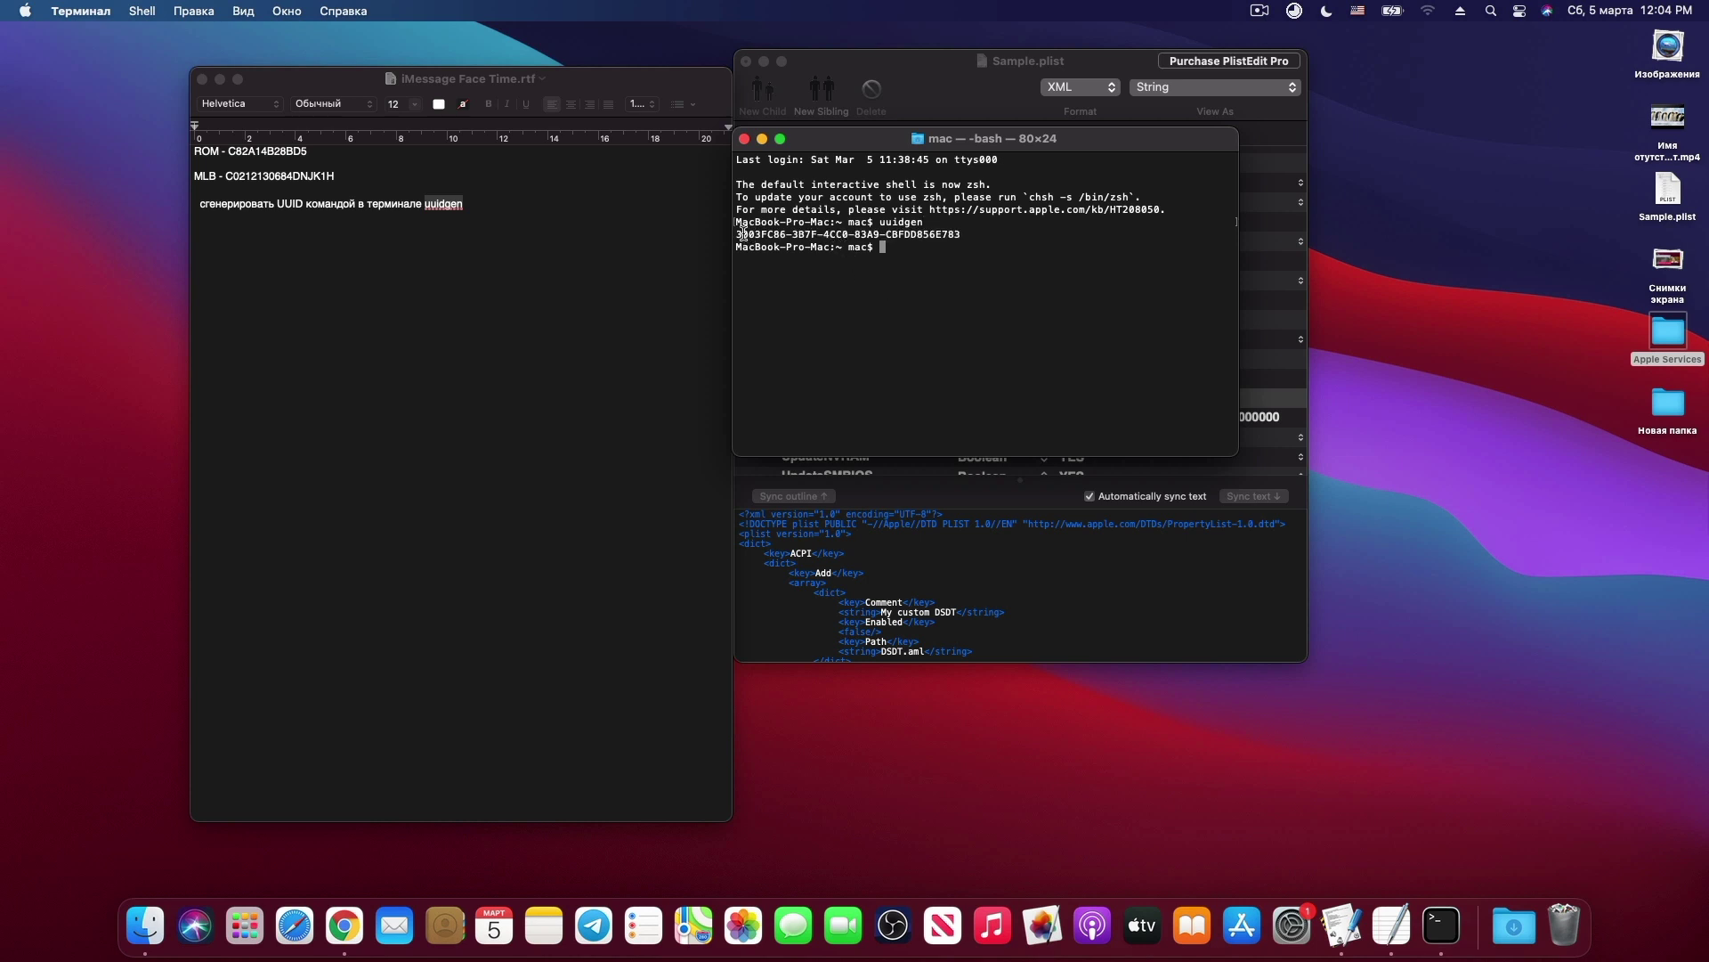
{"action": "left_click_drag", "start_coordinate": [738, 234], "coordinate": [963, 231]}
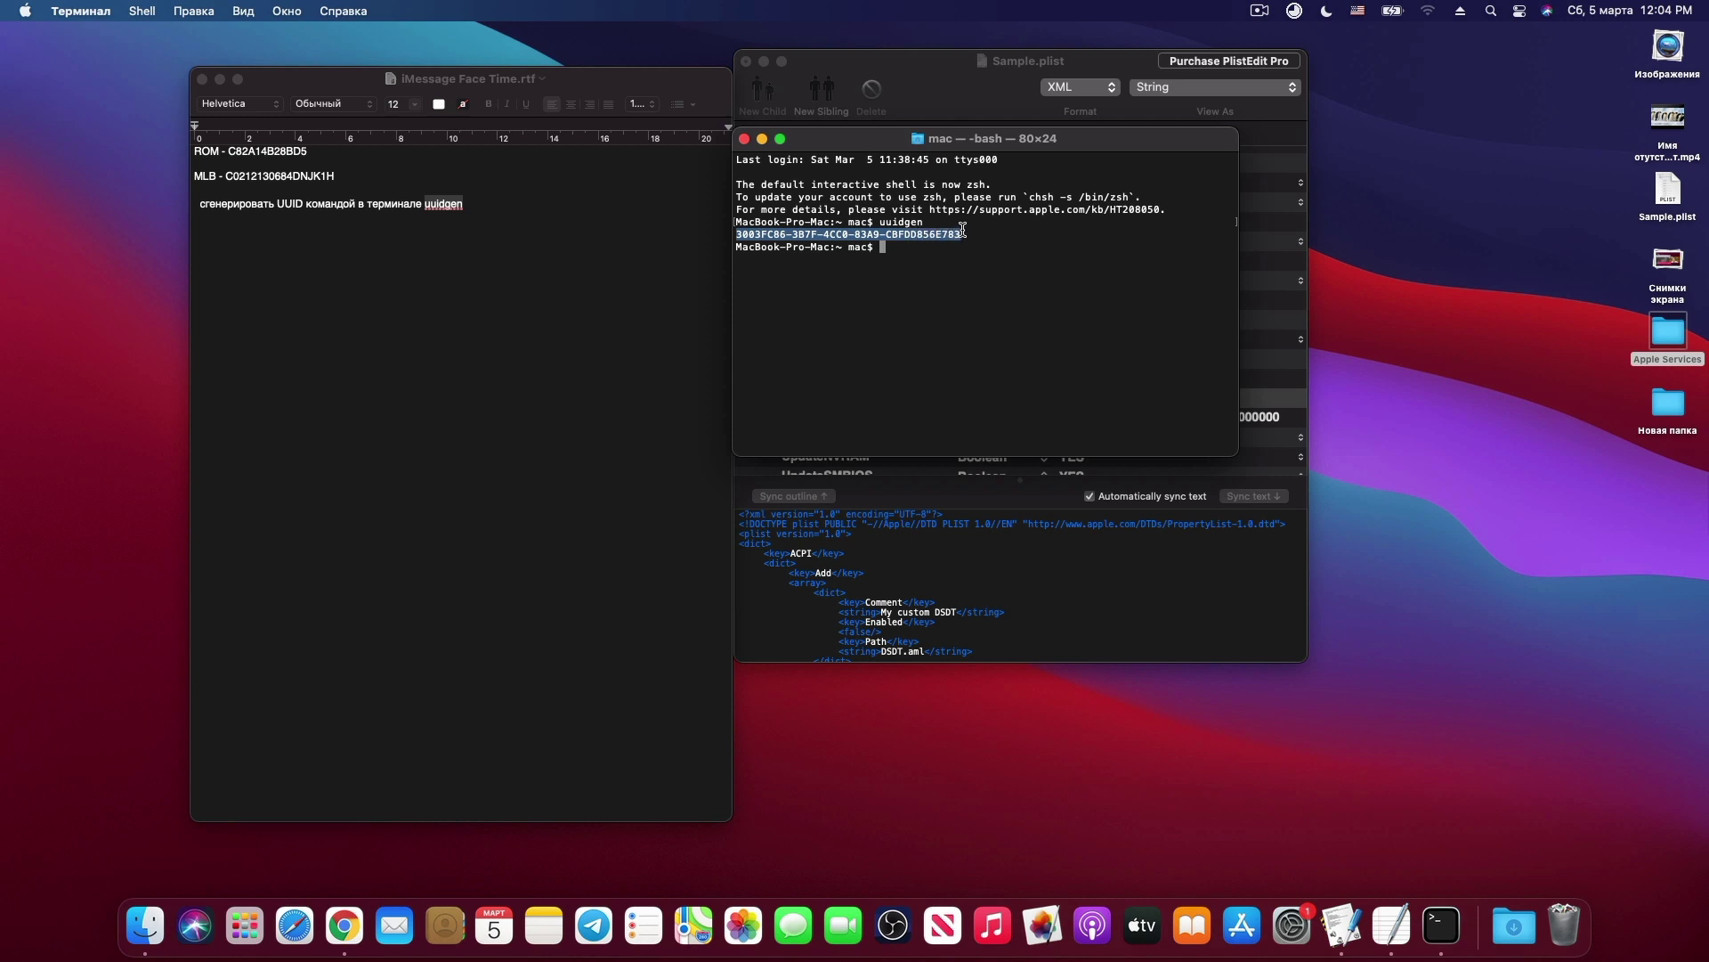
{"action": "key", "text": "super+Tab"}
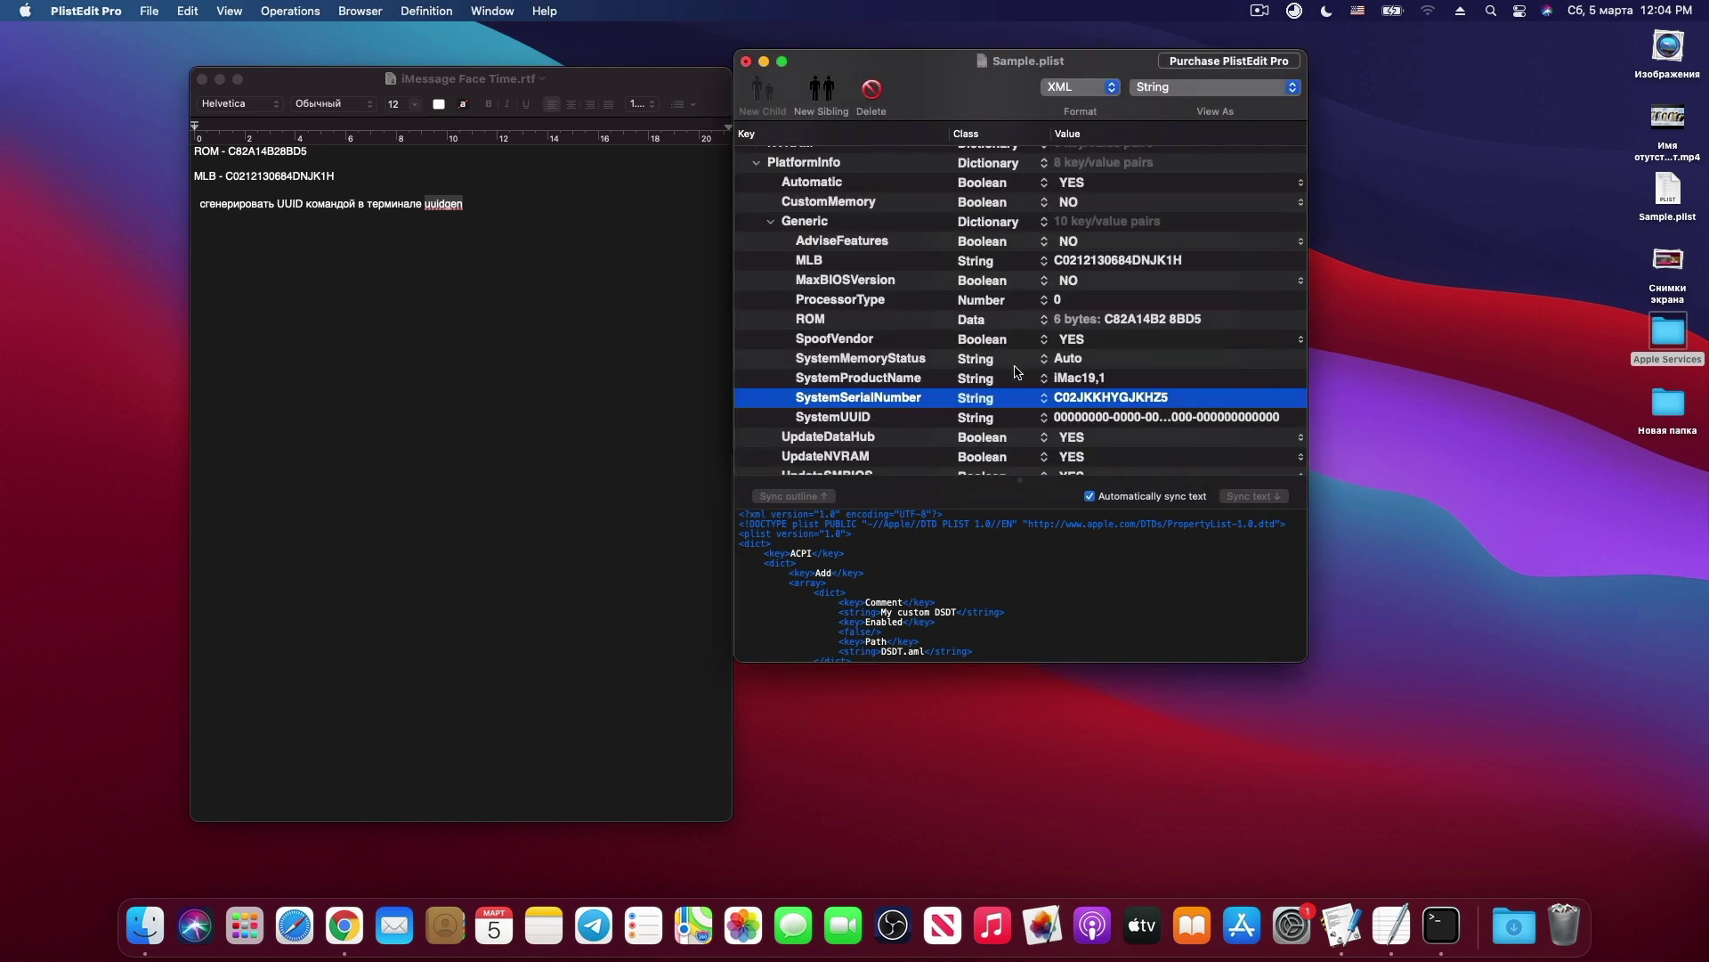
Paste 3003FC86-3B7F-4CC0-83A9-CBFDD856E783 as the SystemUUID value and close Sample.plist.
{"action": "double_click", "coordinate": [1104, 417]}
{"action": "right_click", "coordinate": [1104, 417]}
{"action": "left_click", "coordinate": [1049, 630]}
{"action": "key", "text": "Return"}
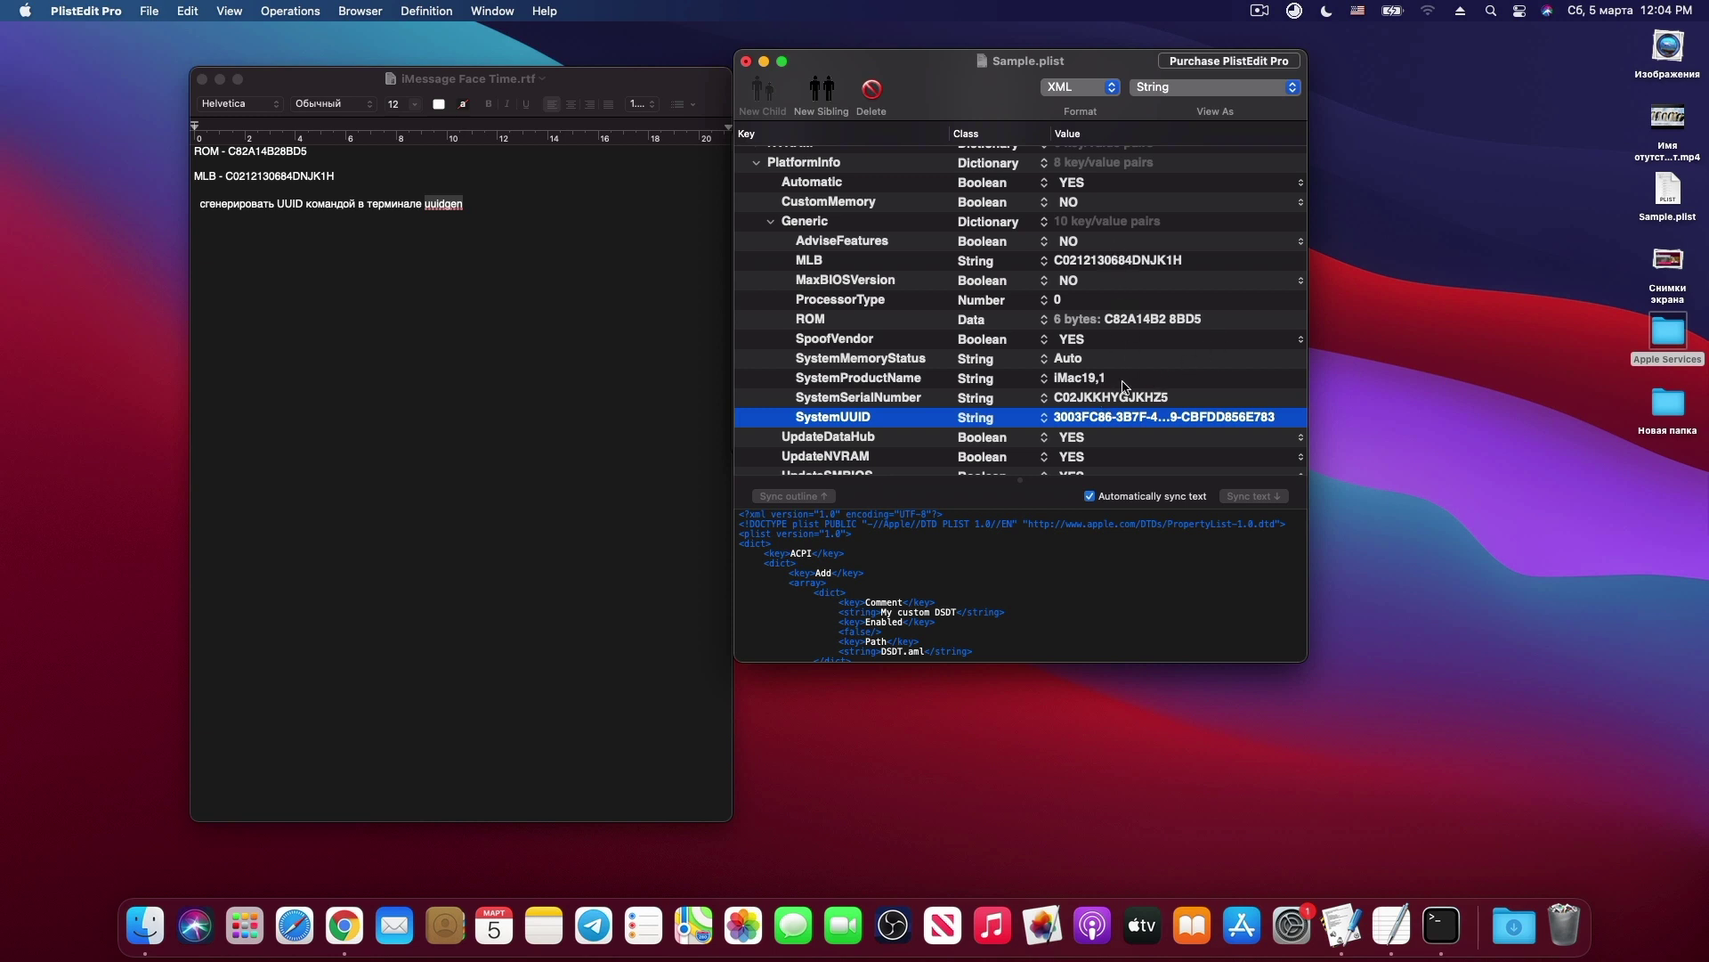
{"action": "left_click", "coordinate": [746, 61]}
Close the notes document and the Terminal window.
{"action": "left_click", "coordinate": [202, 81]}
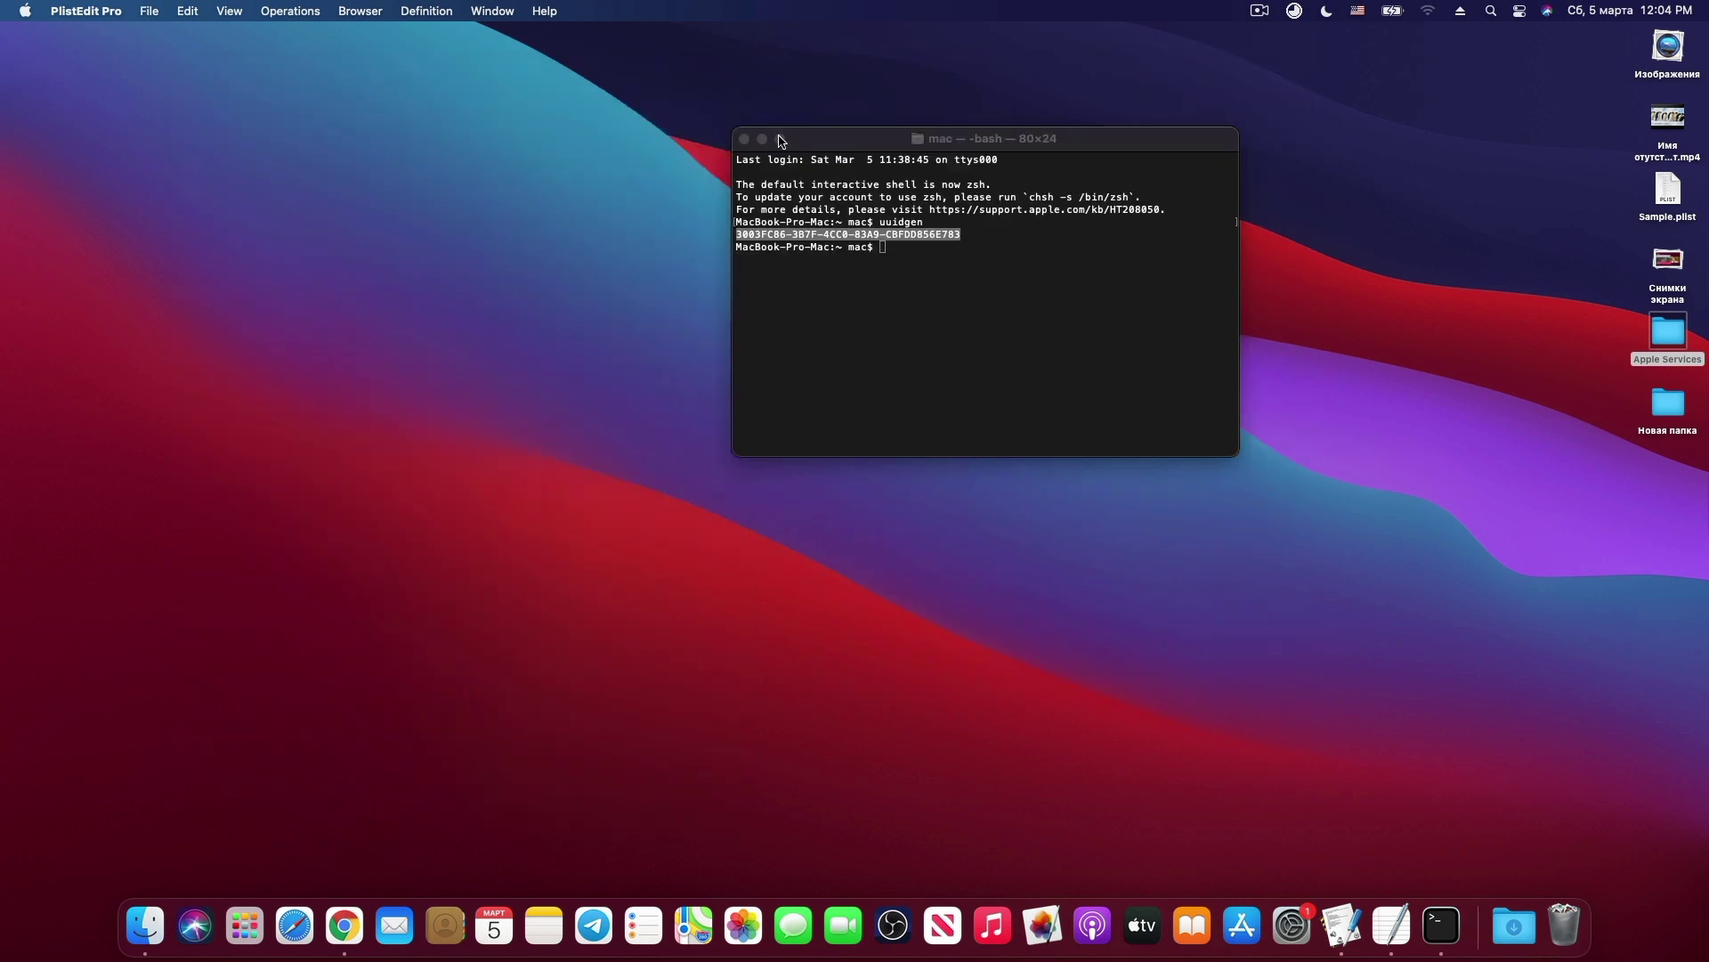
{"action": "left_click", "coordinate": [744, 138]}
{"action": "left_click", "coordinate": [744, 145]}
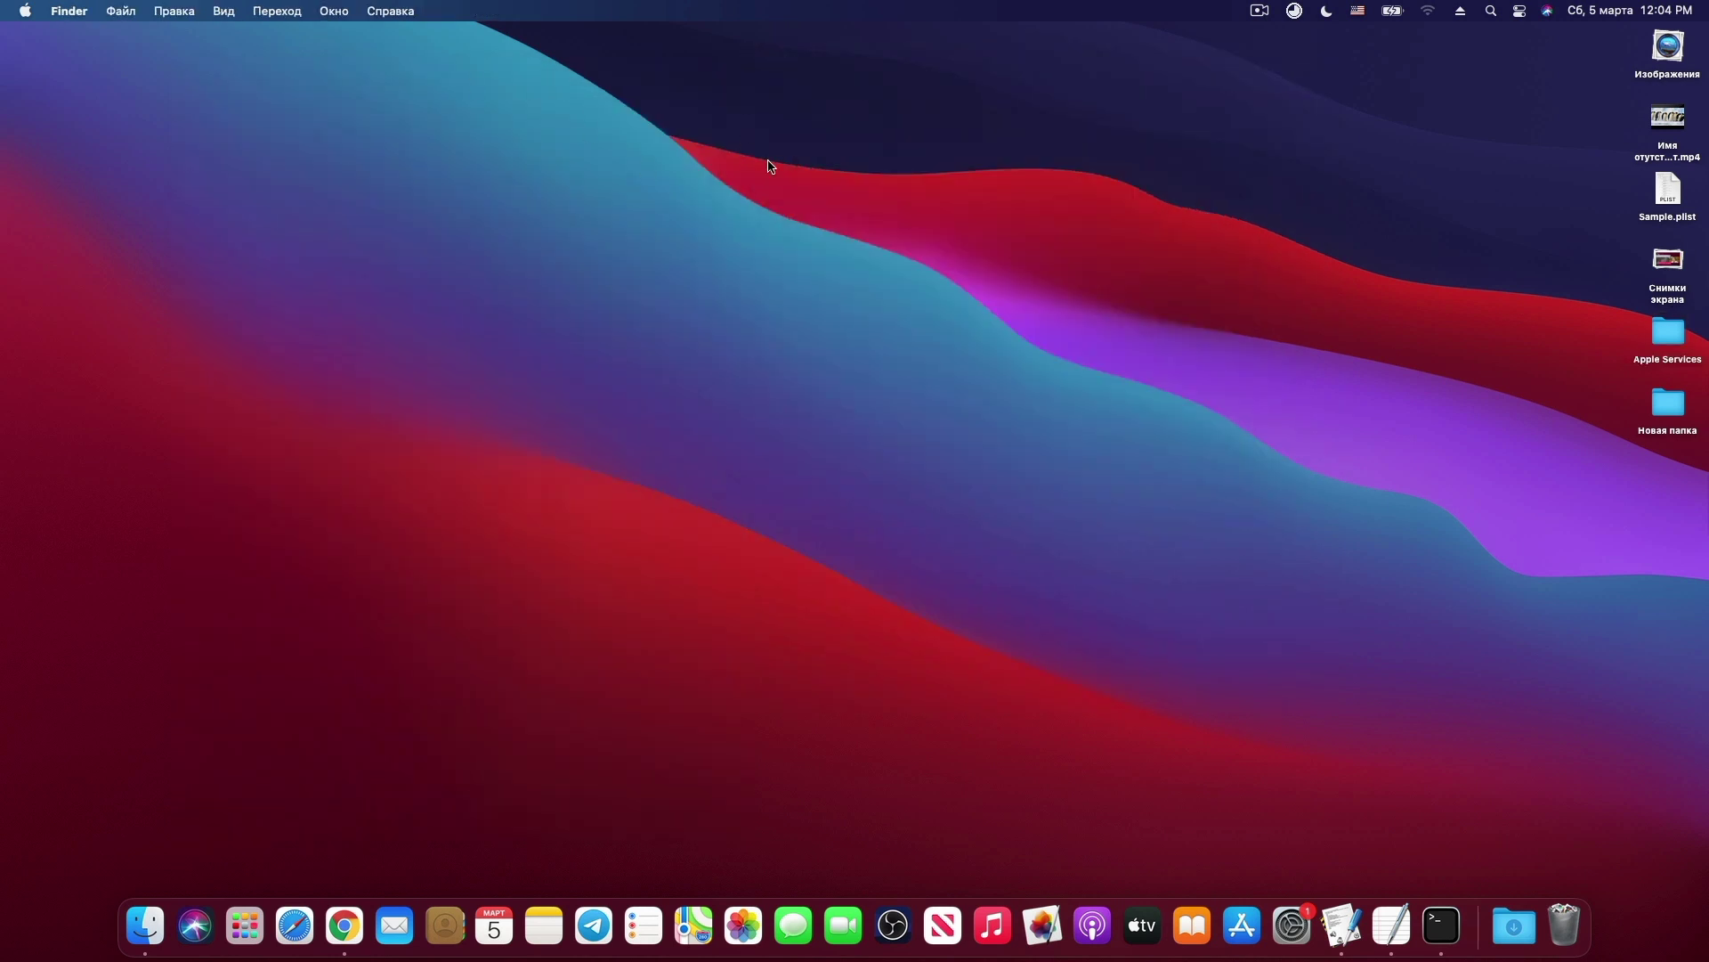
Navigate to Macintosh HD > Library > Preferences > SystemConfiguration in Finder.
{"action": "left_click", "coordinate": [283, 11]}
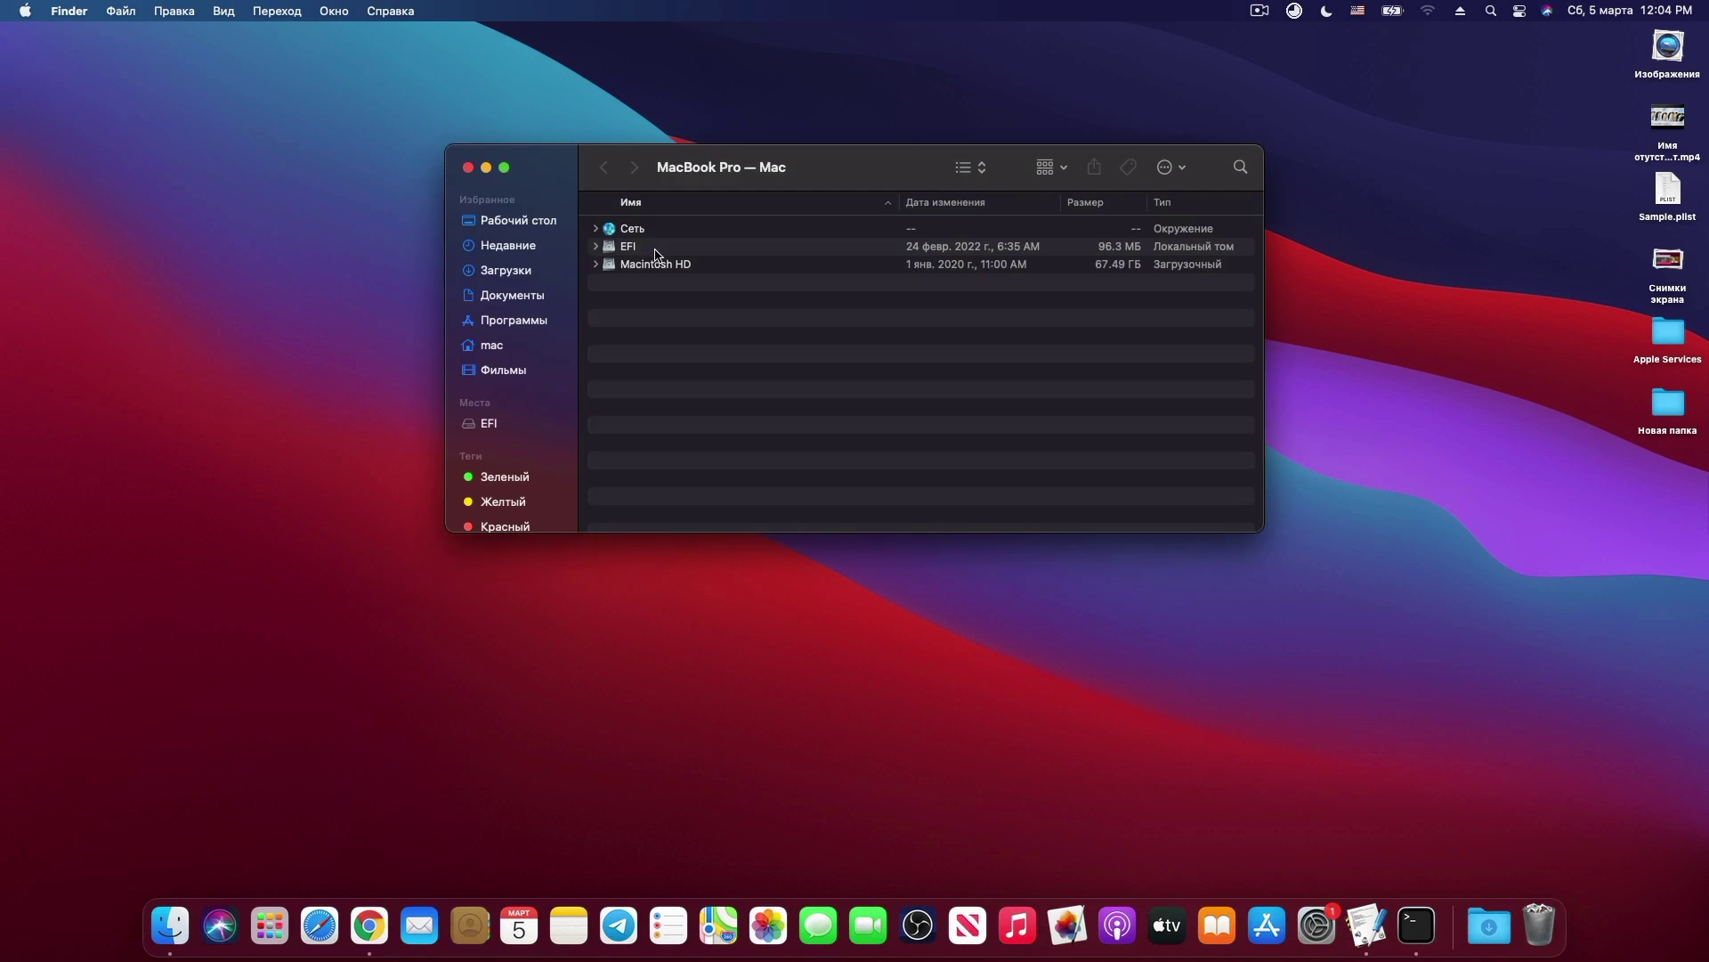
{"action": "left_click", "coordinate": [654, 267]}
{"action": "double_click", "coordinate": [655, 267]}
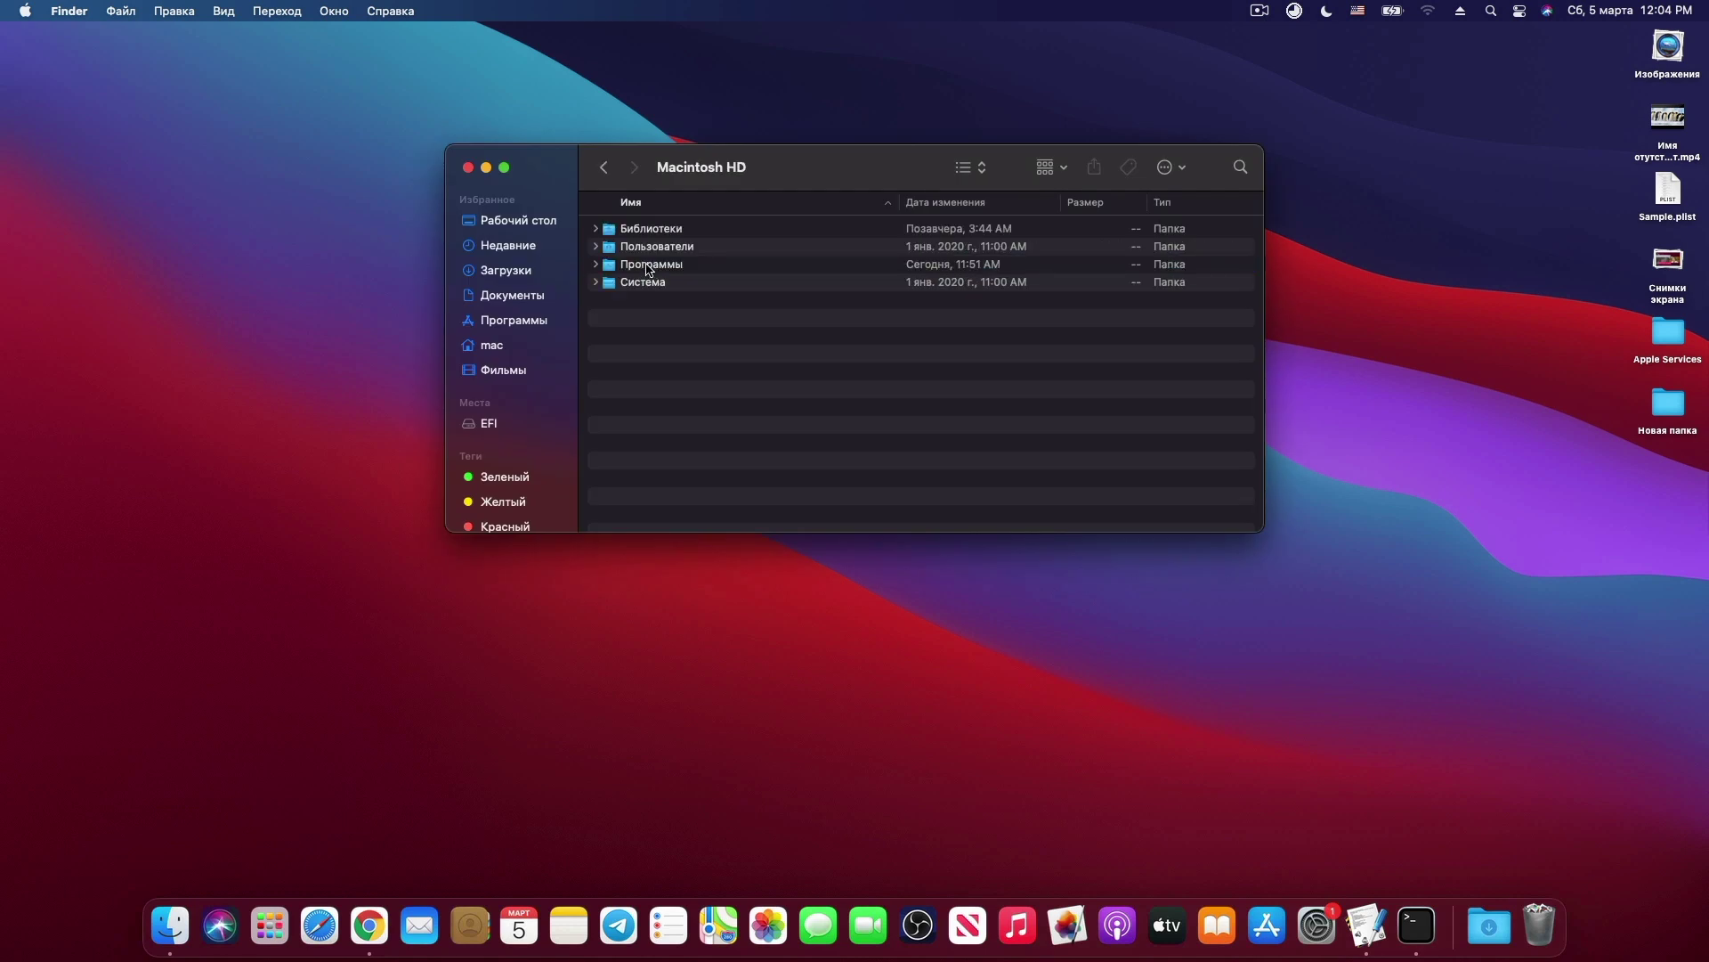
{"action": "double_click", "coordinate": [651, 229]}
{"action": "scroll", "coordinate": [686, 423], "scroll_direction": "down", "scroll_amount": 10}
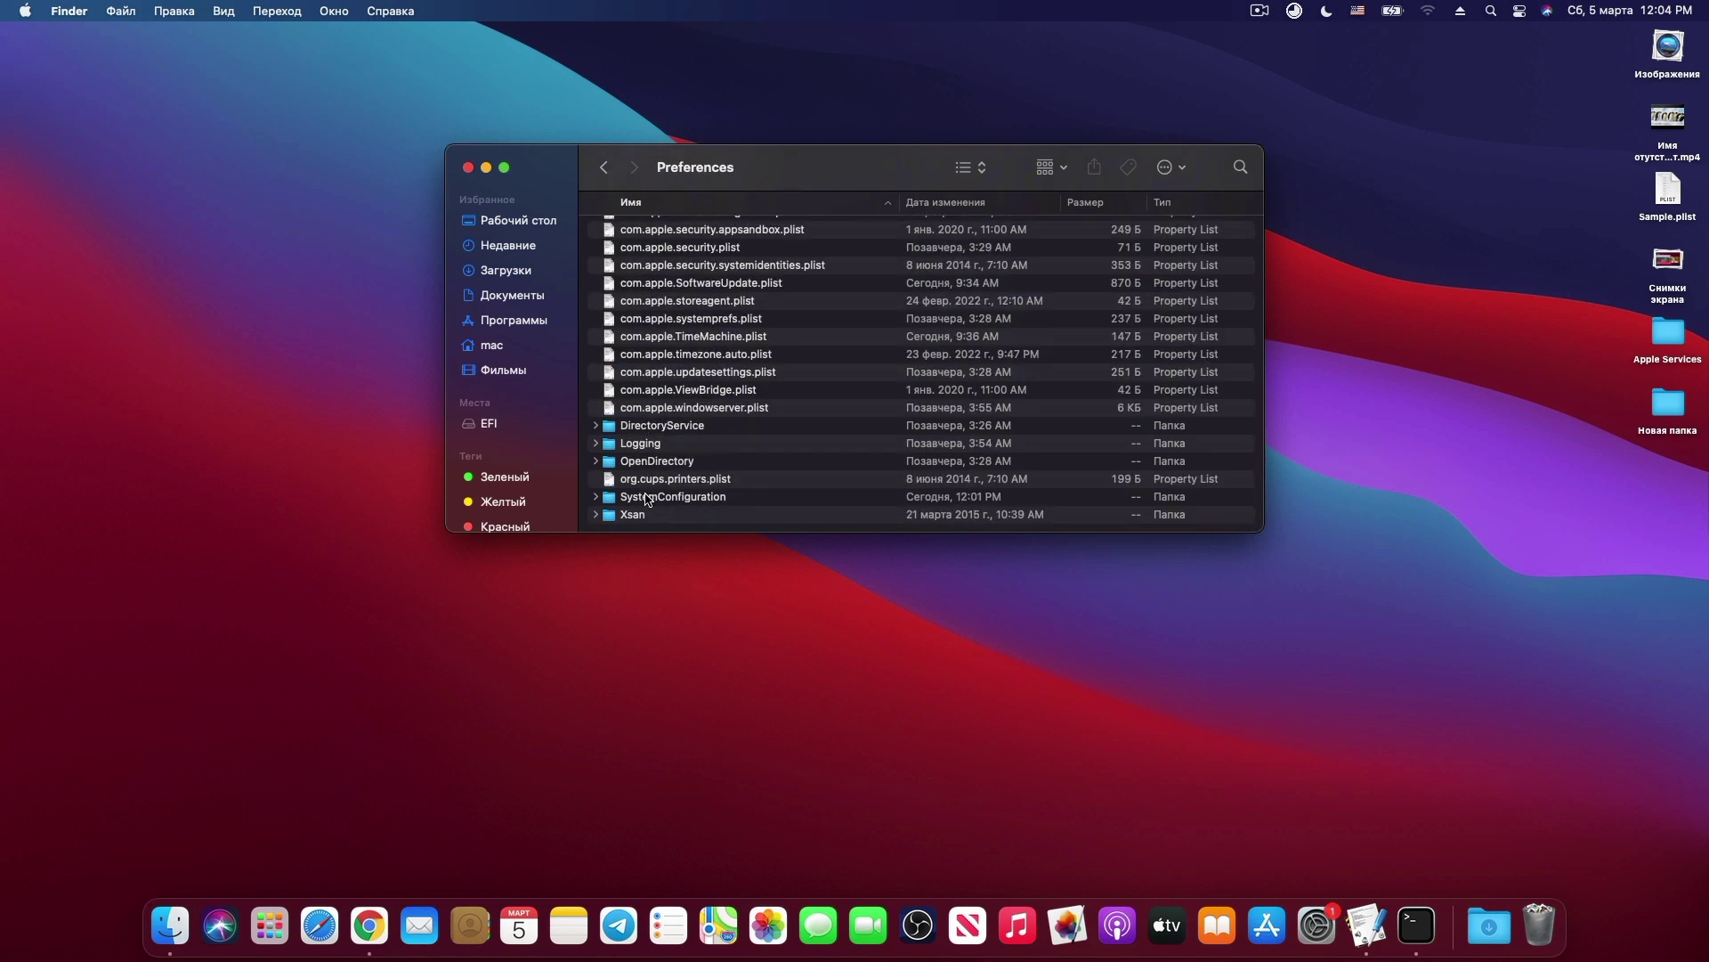
{"action": "double_click", "coordinate": [647, 499]}
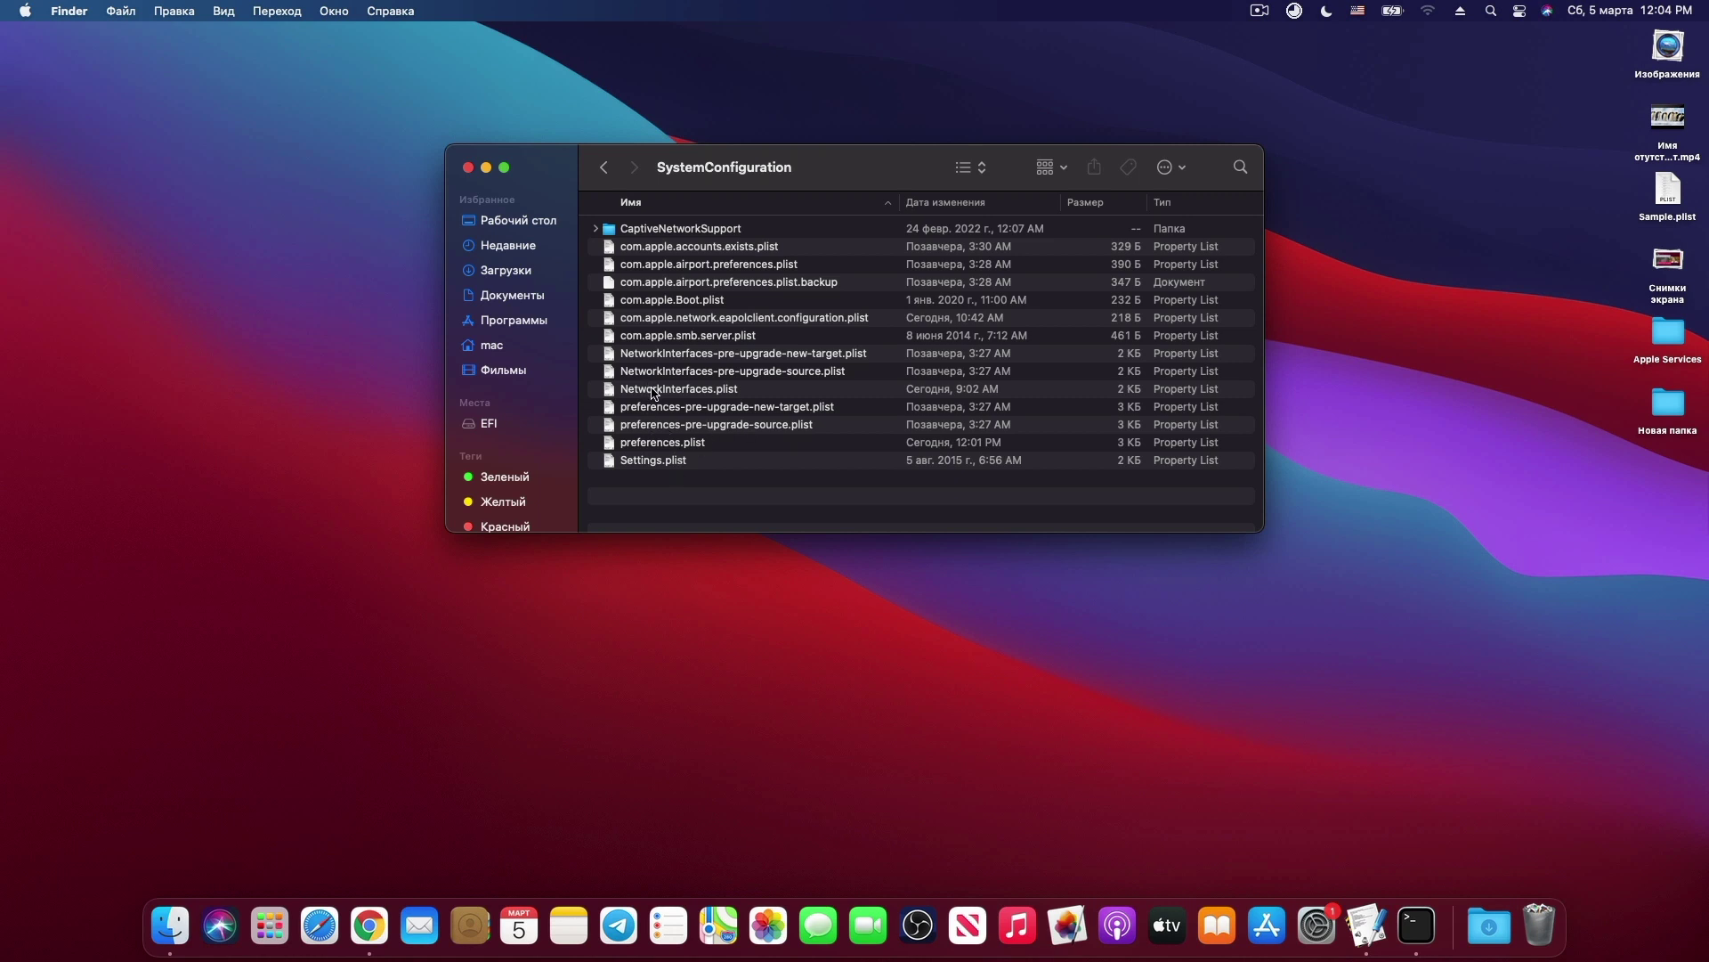
Open NetworkInterfaces.plist with PlistEdit Pro.
{"action": "right_click", "coordinate": [687, 389]}
{"action": "mouse_move", "coordinate": [763, 412]}
{"action": "left_click", "coordinate": [979, 417]}
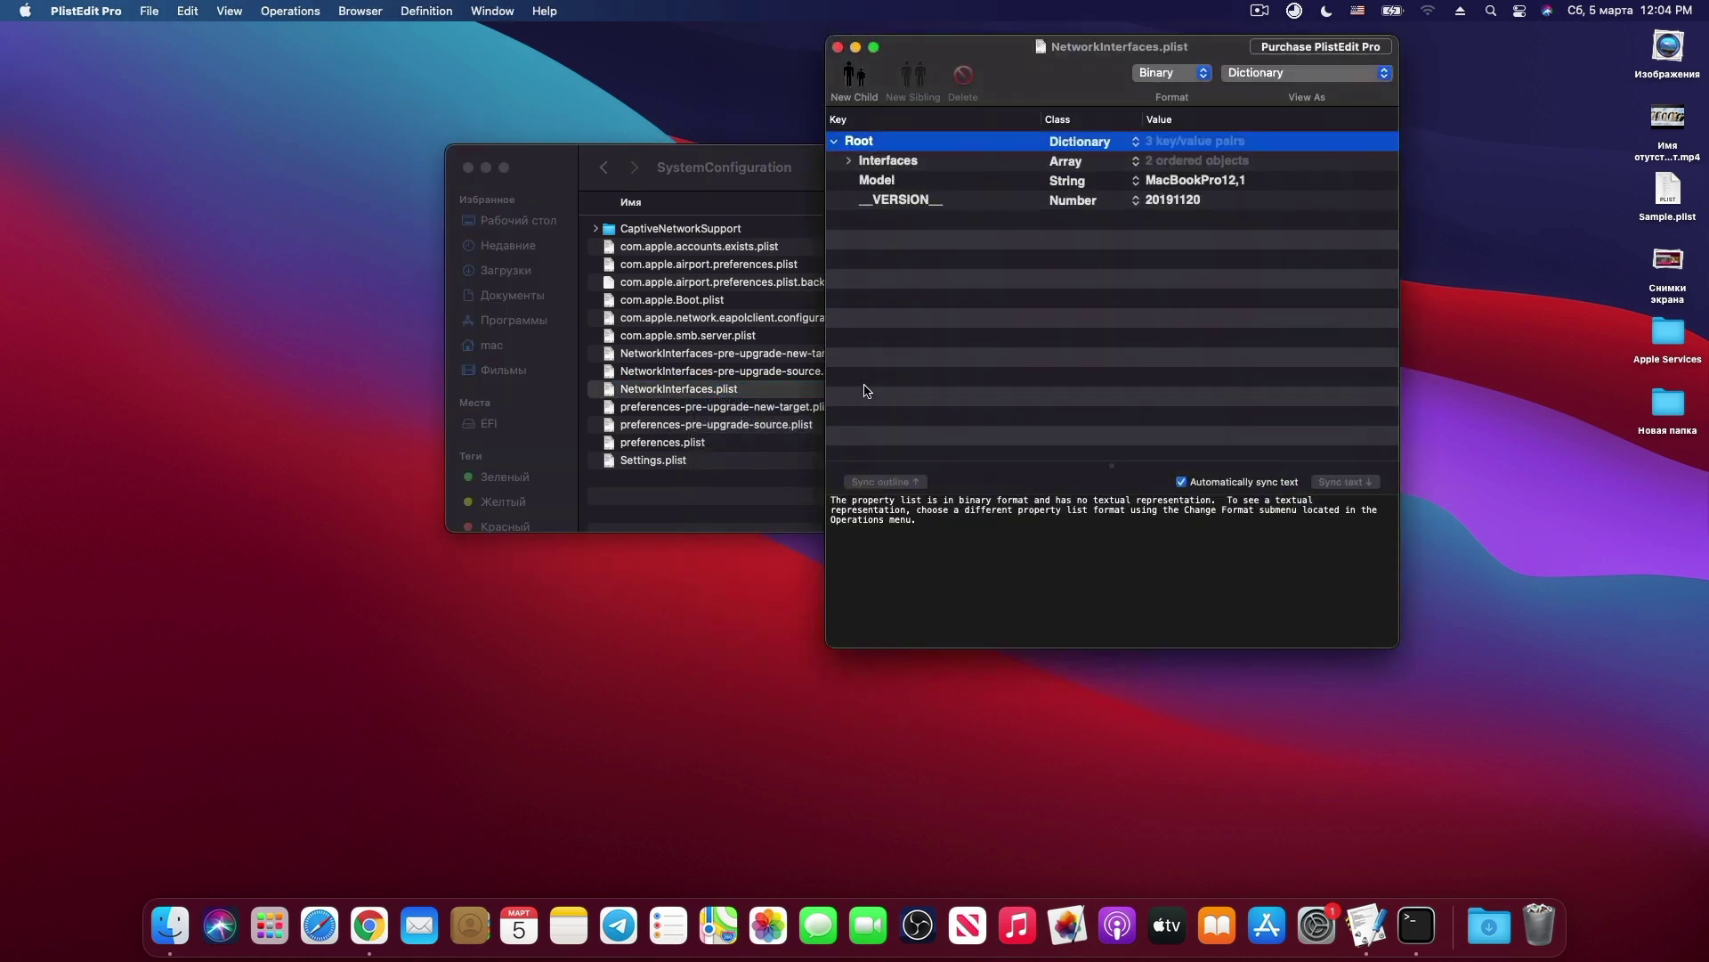
Expand Interfaces to inspect items 0 and 1, then minimise the plist window.
{"action": "left_click", "coordinate": [849, 160]}
{"action": "left_click", "coordinate": [863, 200]}
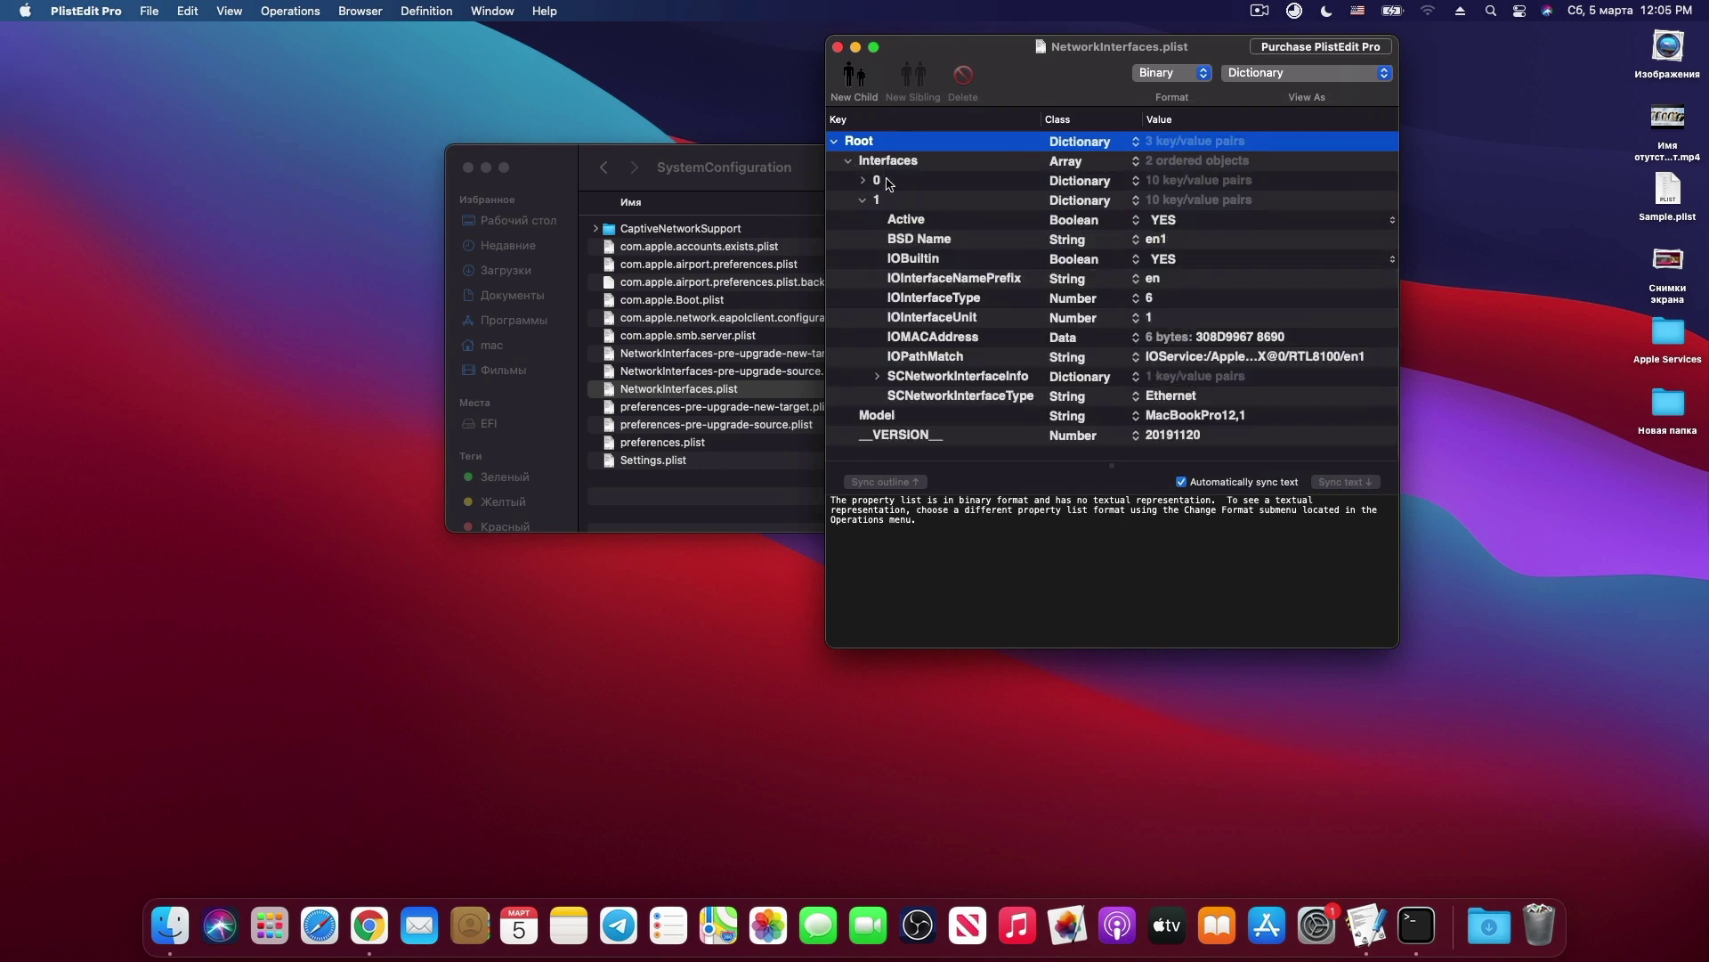
{"action": "left_click", "coordinate": [864, 200]}
{"action": "left_click", "coordinate": [863, 180]}
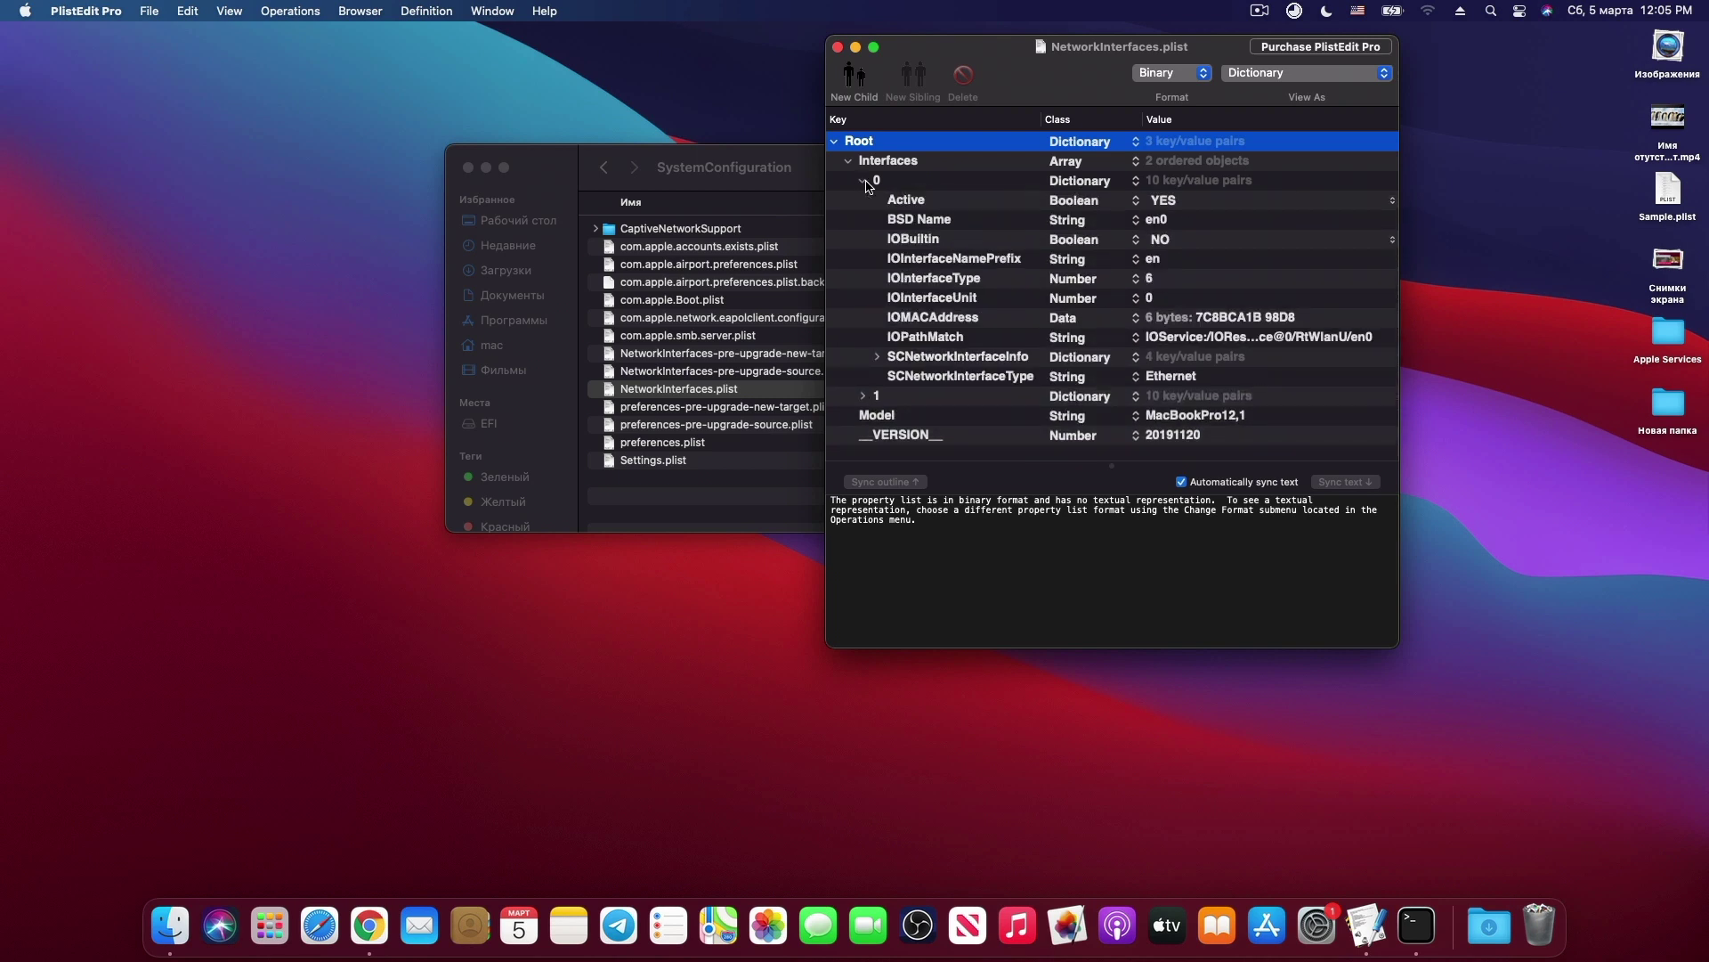
{"action": "left_click", "coordinate": [853, 48]}
{"action": "left_click_drag", "start_coordinate": [793, 178], "coordinate": [839, 106]}
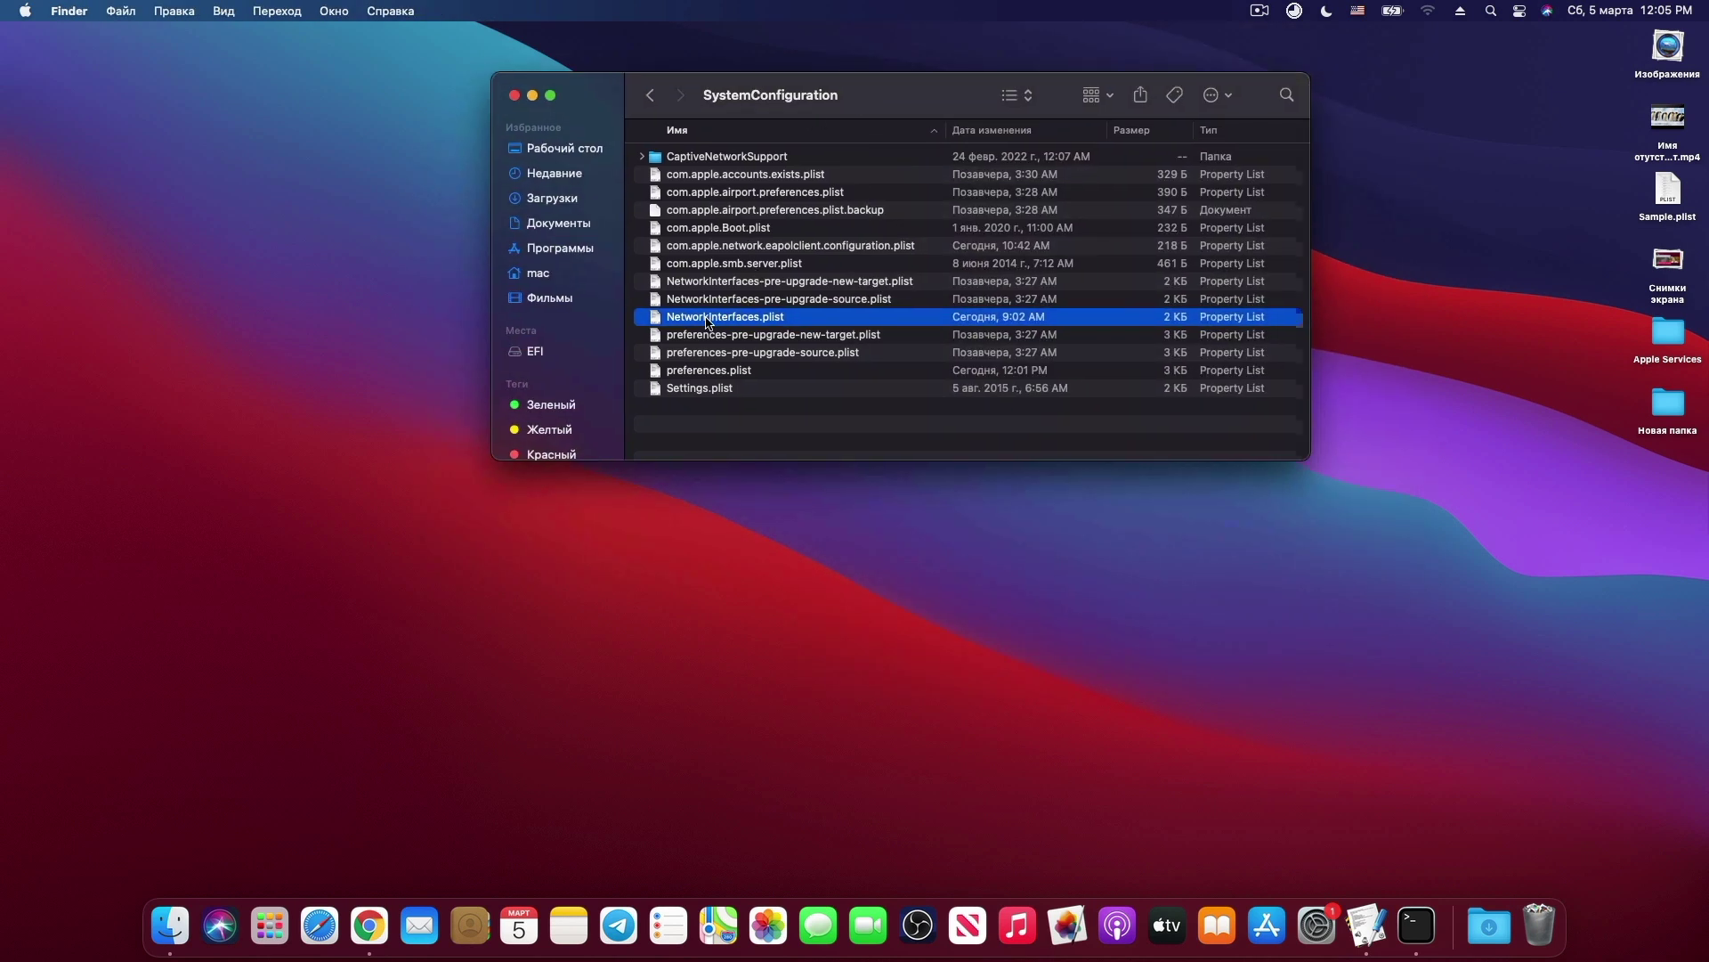
Trash NetworkInterfaces.plist with admin approval and close the SystemConfiguration window.
{"action": "right_click", "coordinate": [771, 324]}
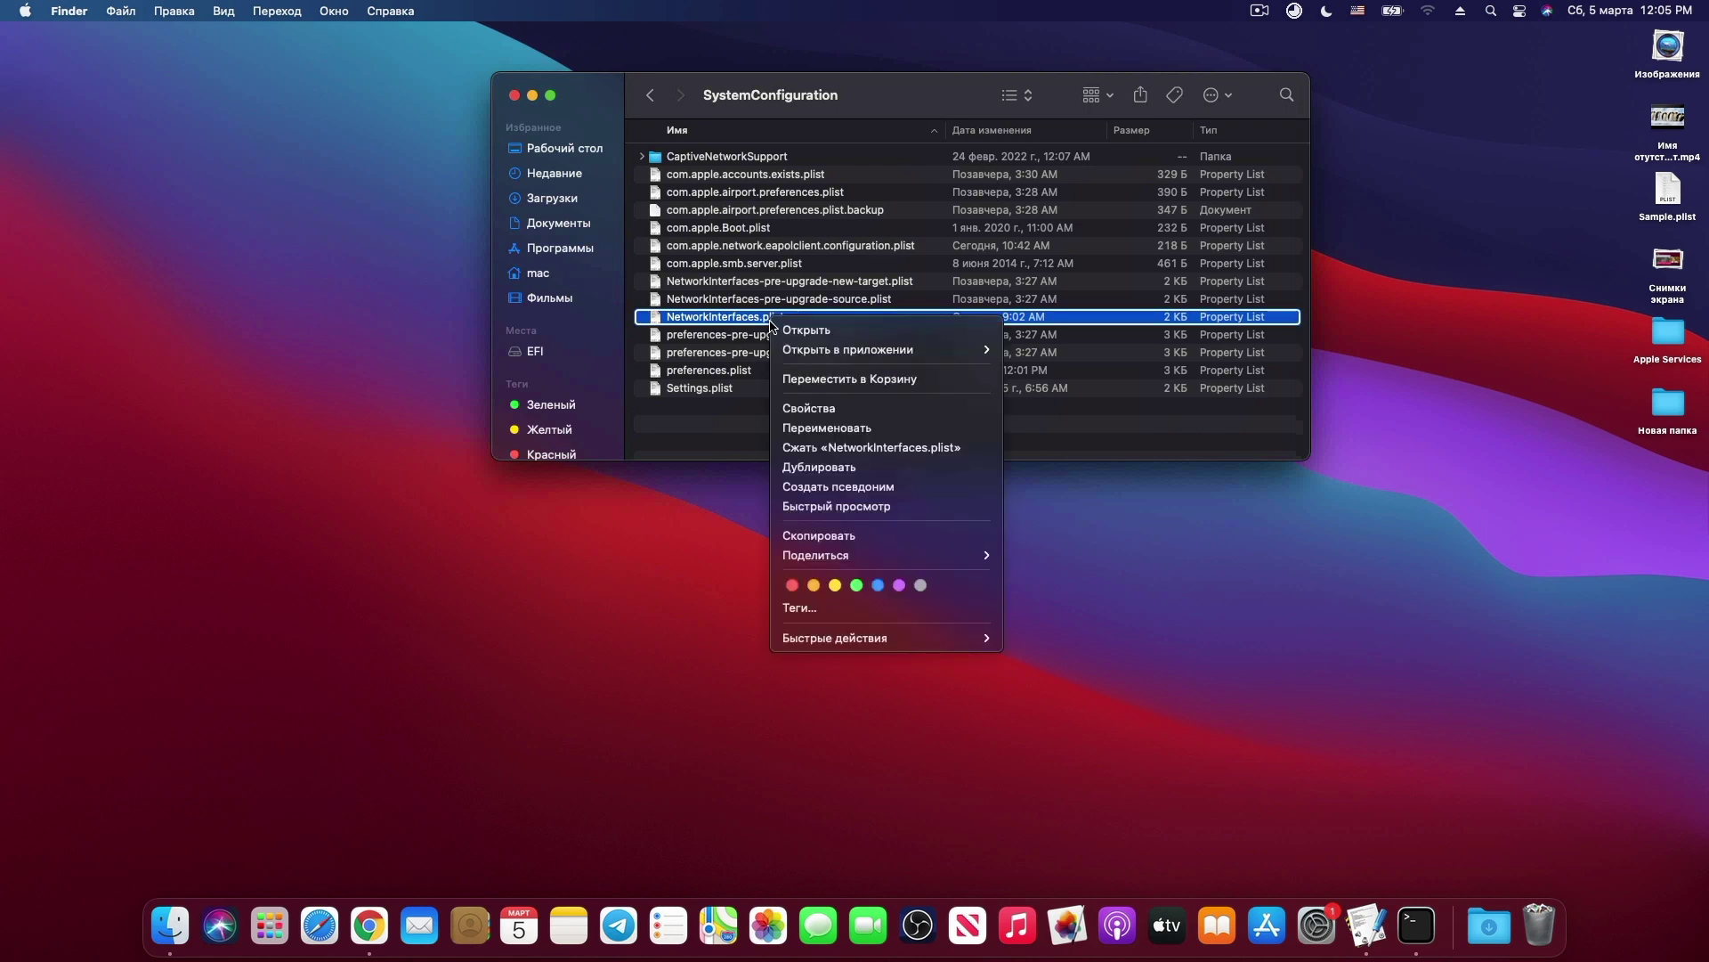
{"action": "left_click", "coordinate": [807, 381]}
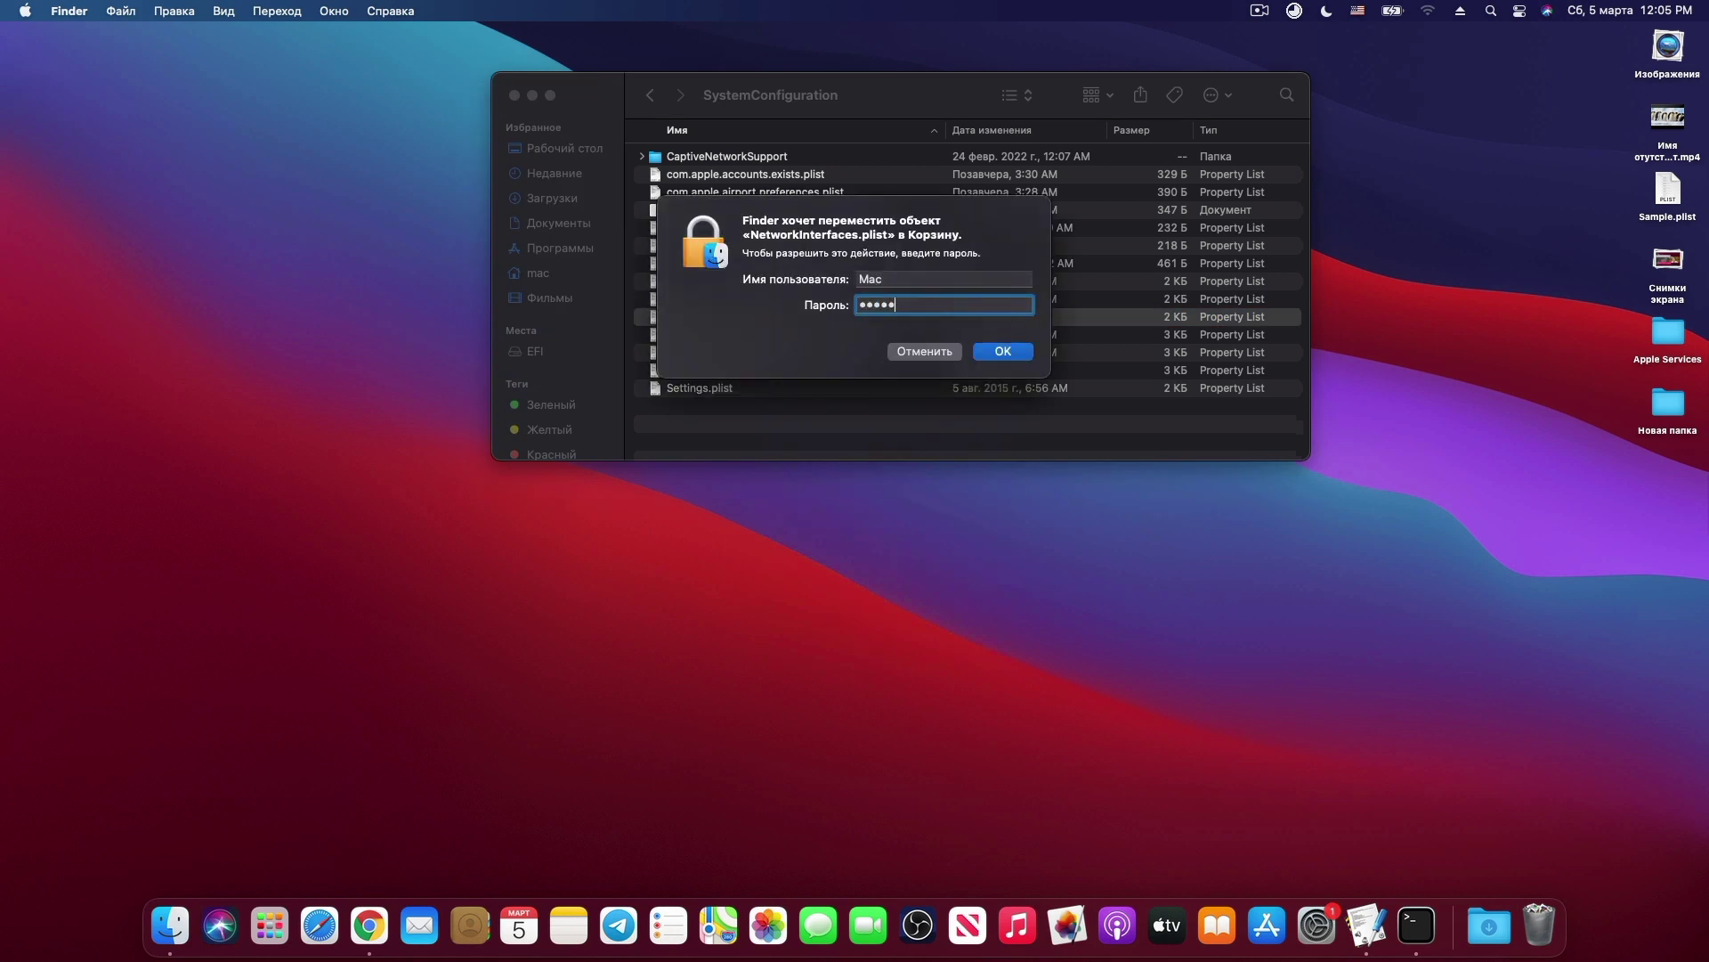
{"action": "key", "text": "Return"}
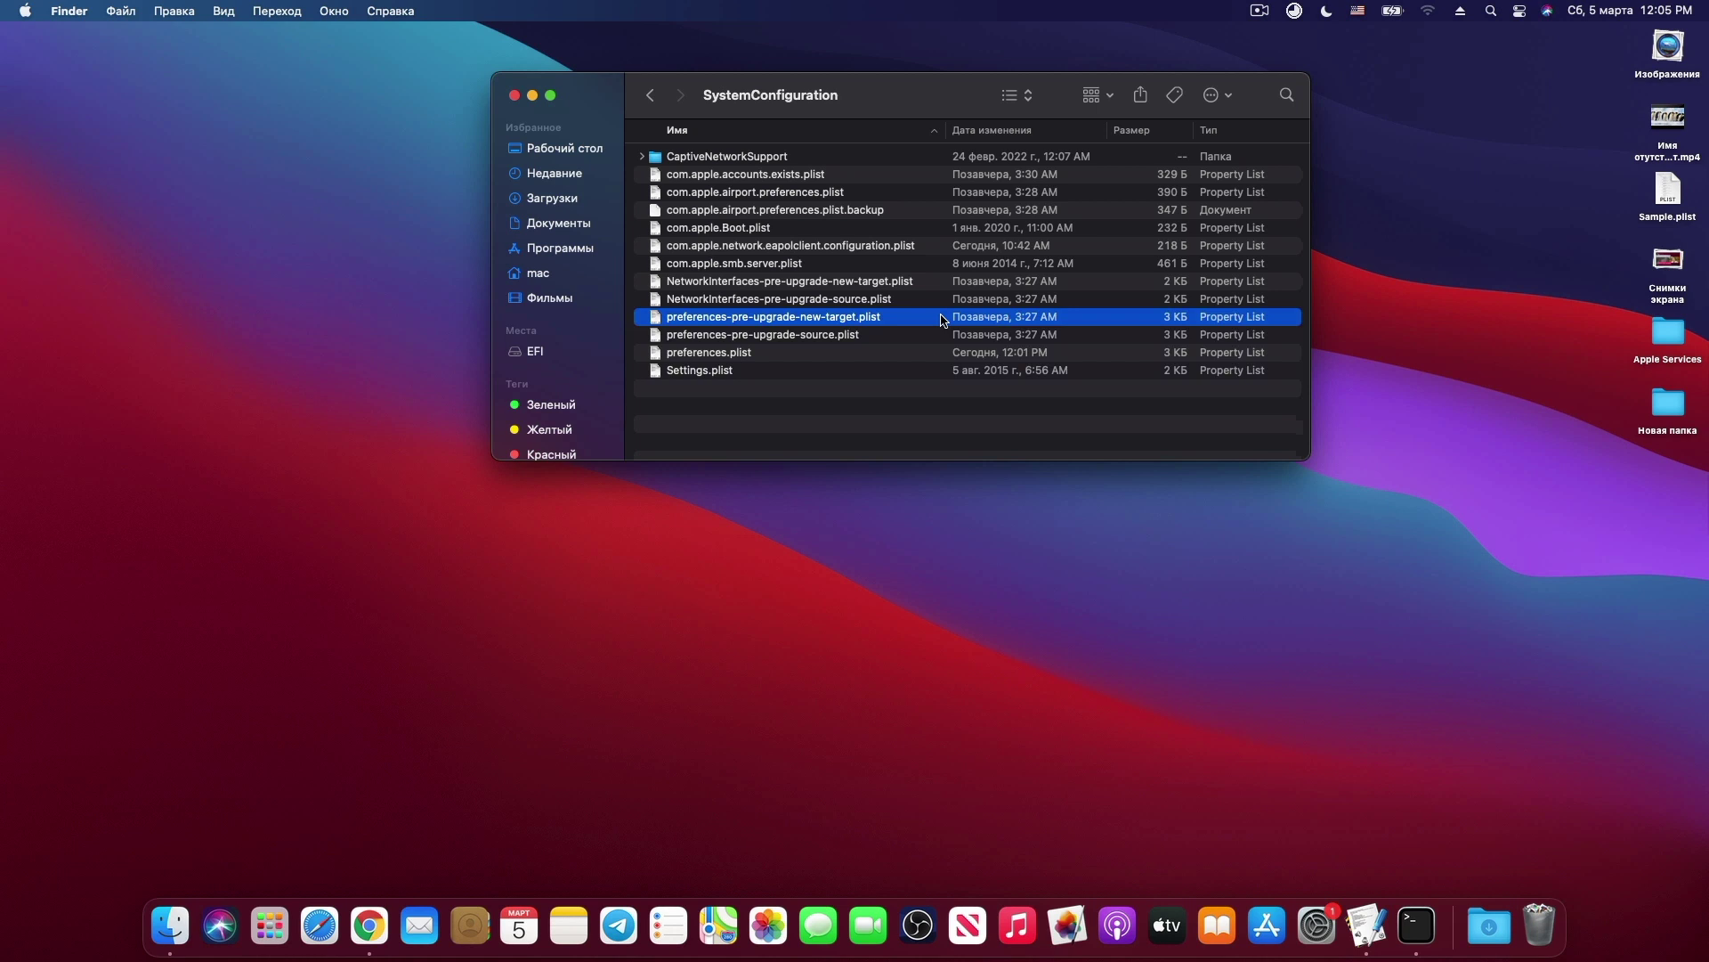
{"action": "left_click", "coordinate": [515, 96]}
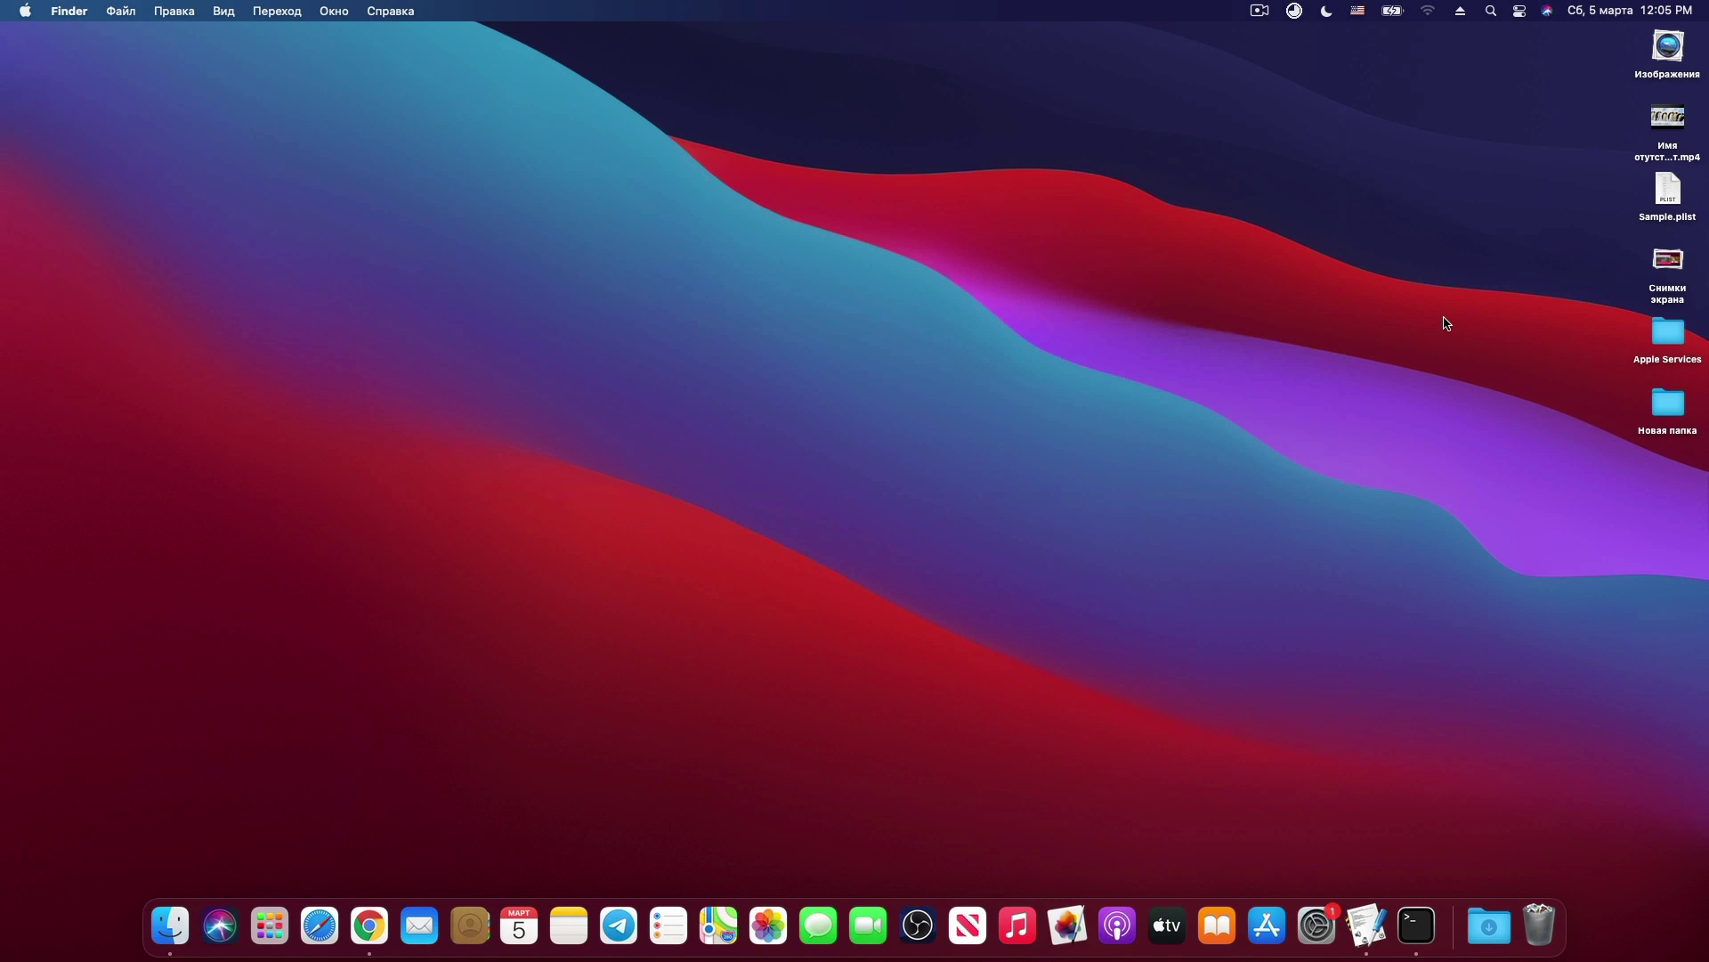
Run Clean Cache Apple Services.command from the Apple Services folder in Terminal.
{"action": "double_click", "coordinate": [1672, 329]}
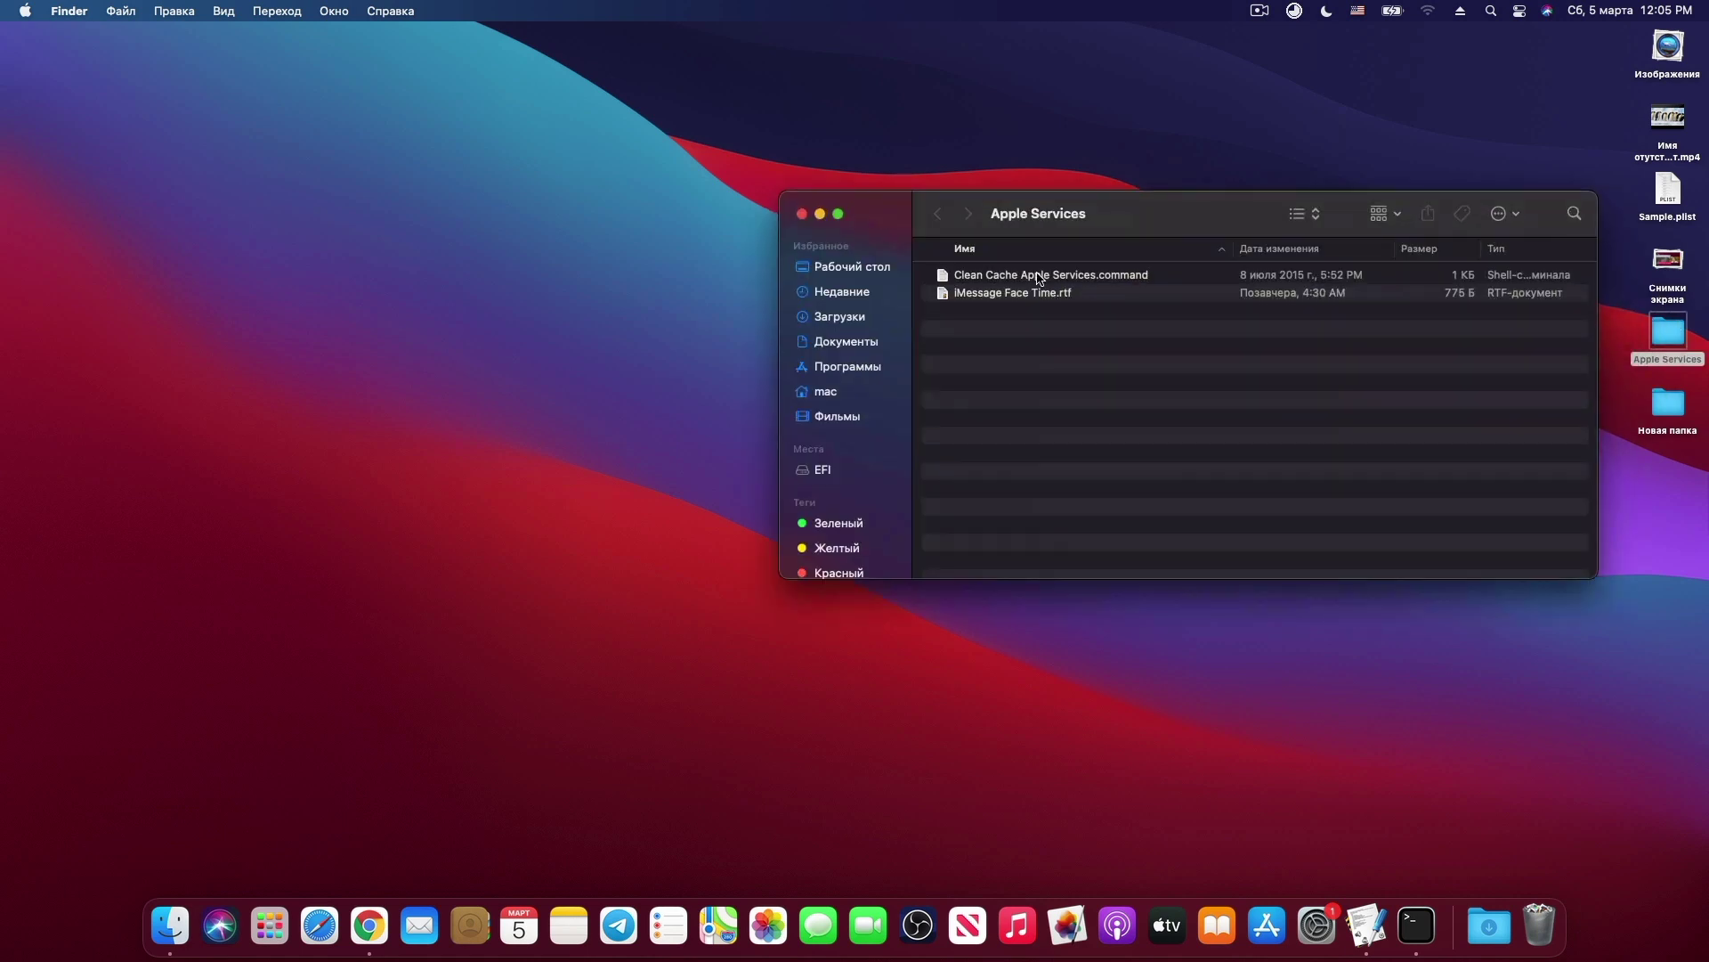
{"action": "left_click", "coordinate": [994, 276]}
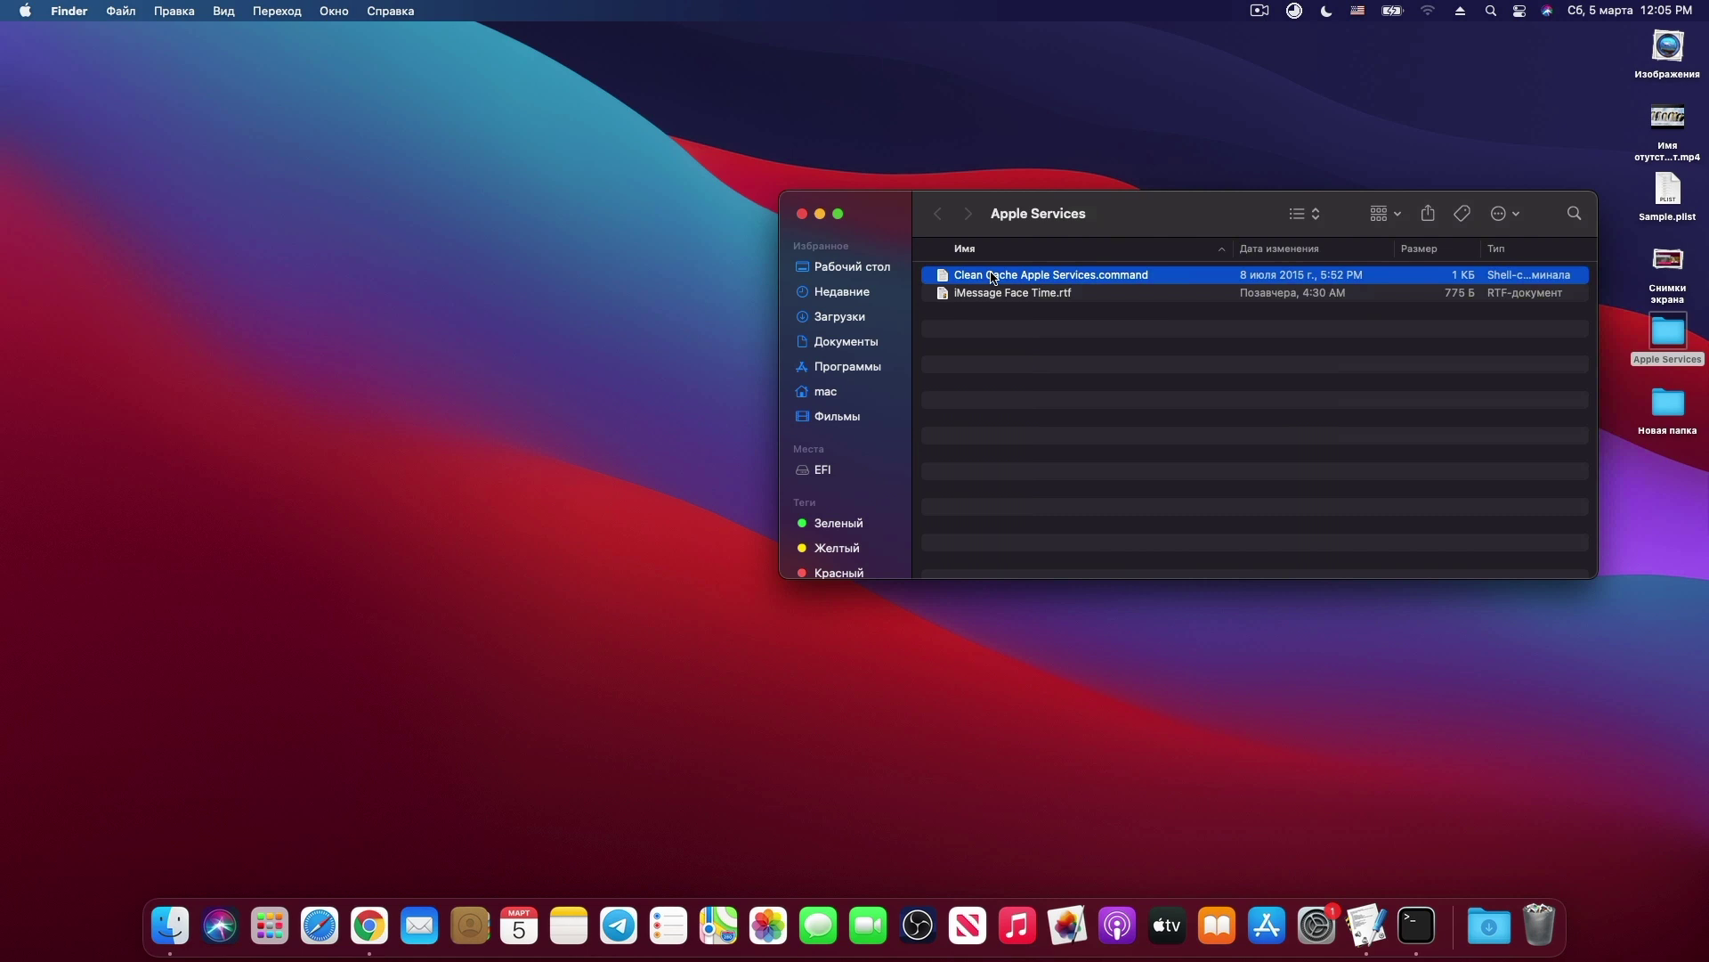
{"action": "double_click", "coordinate": [995, 277]}
{"action": "left_click_drag", "start_coordinate": [980, 145], "coordinate": [506, 210]}
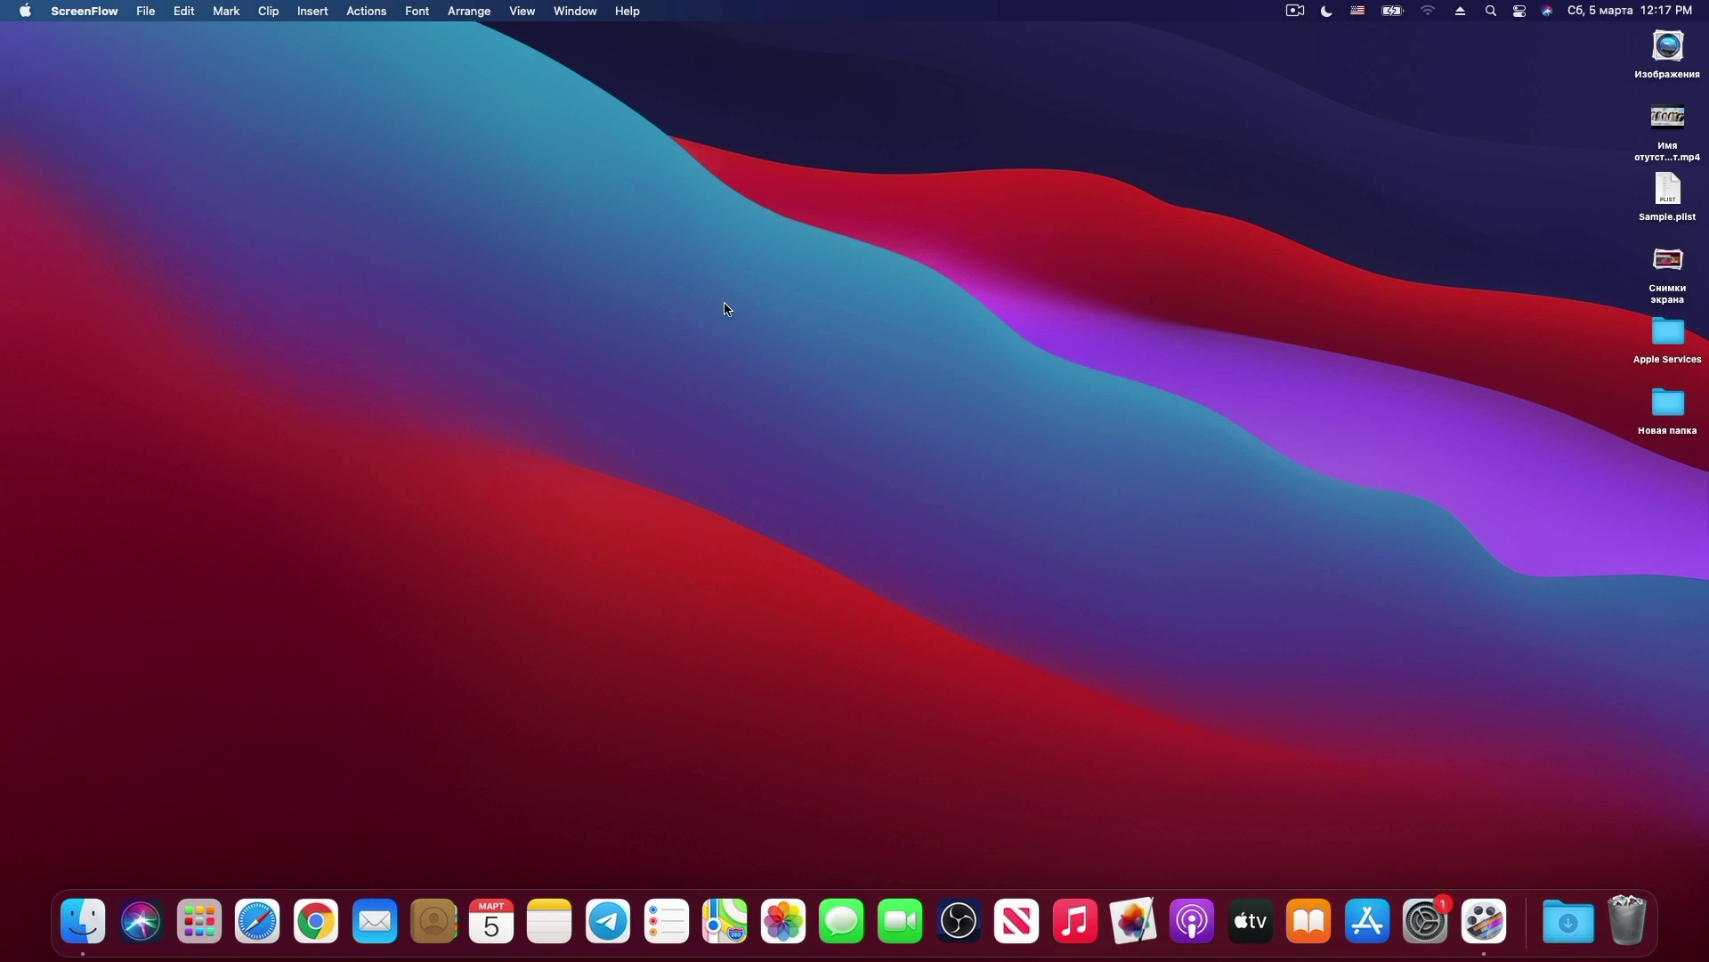
Create a new Ethernet service in System Preferences' Network settings.
{"action": "left_click", "coordinate": [1425, 917]}
{"action": "left_click", "coordinate": [460, 564]}
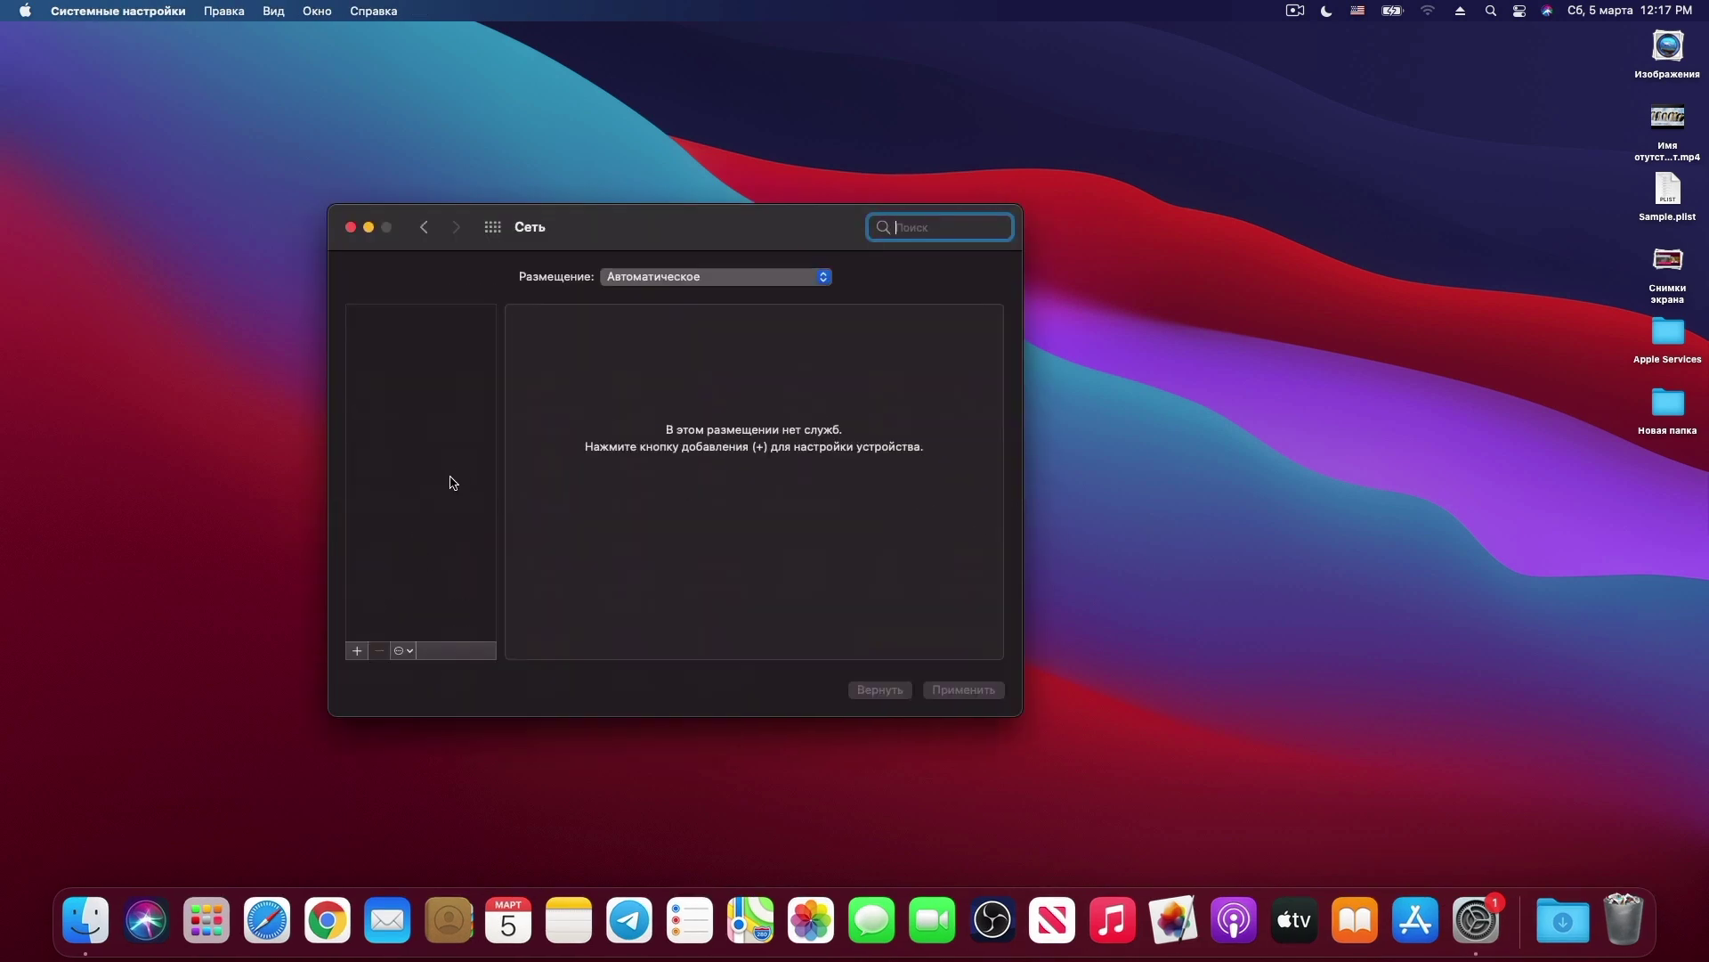
{"action": "left_click", "coordinate": [357, 650]}
{"action": "left_click", "coordinate": [659, 441]}
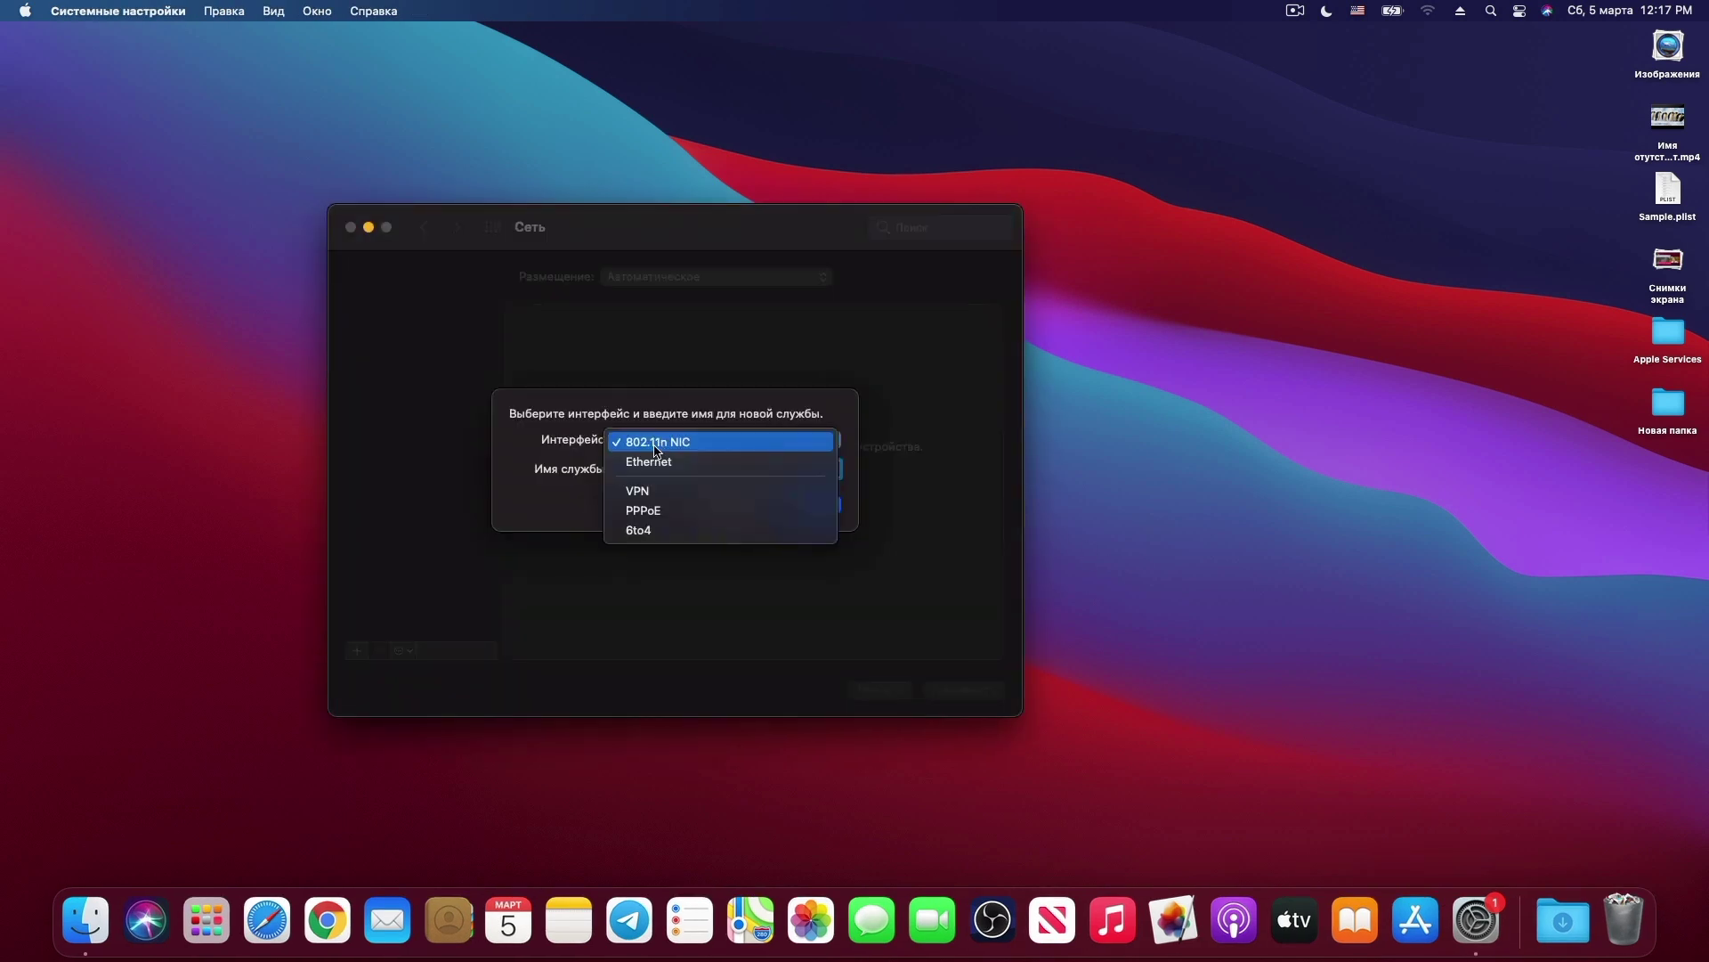
{"action": "left_click", "coordinate": [649, 461]}
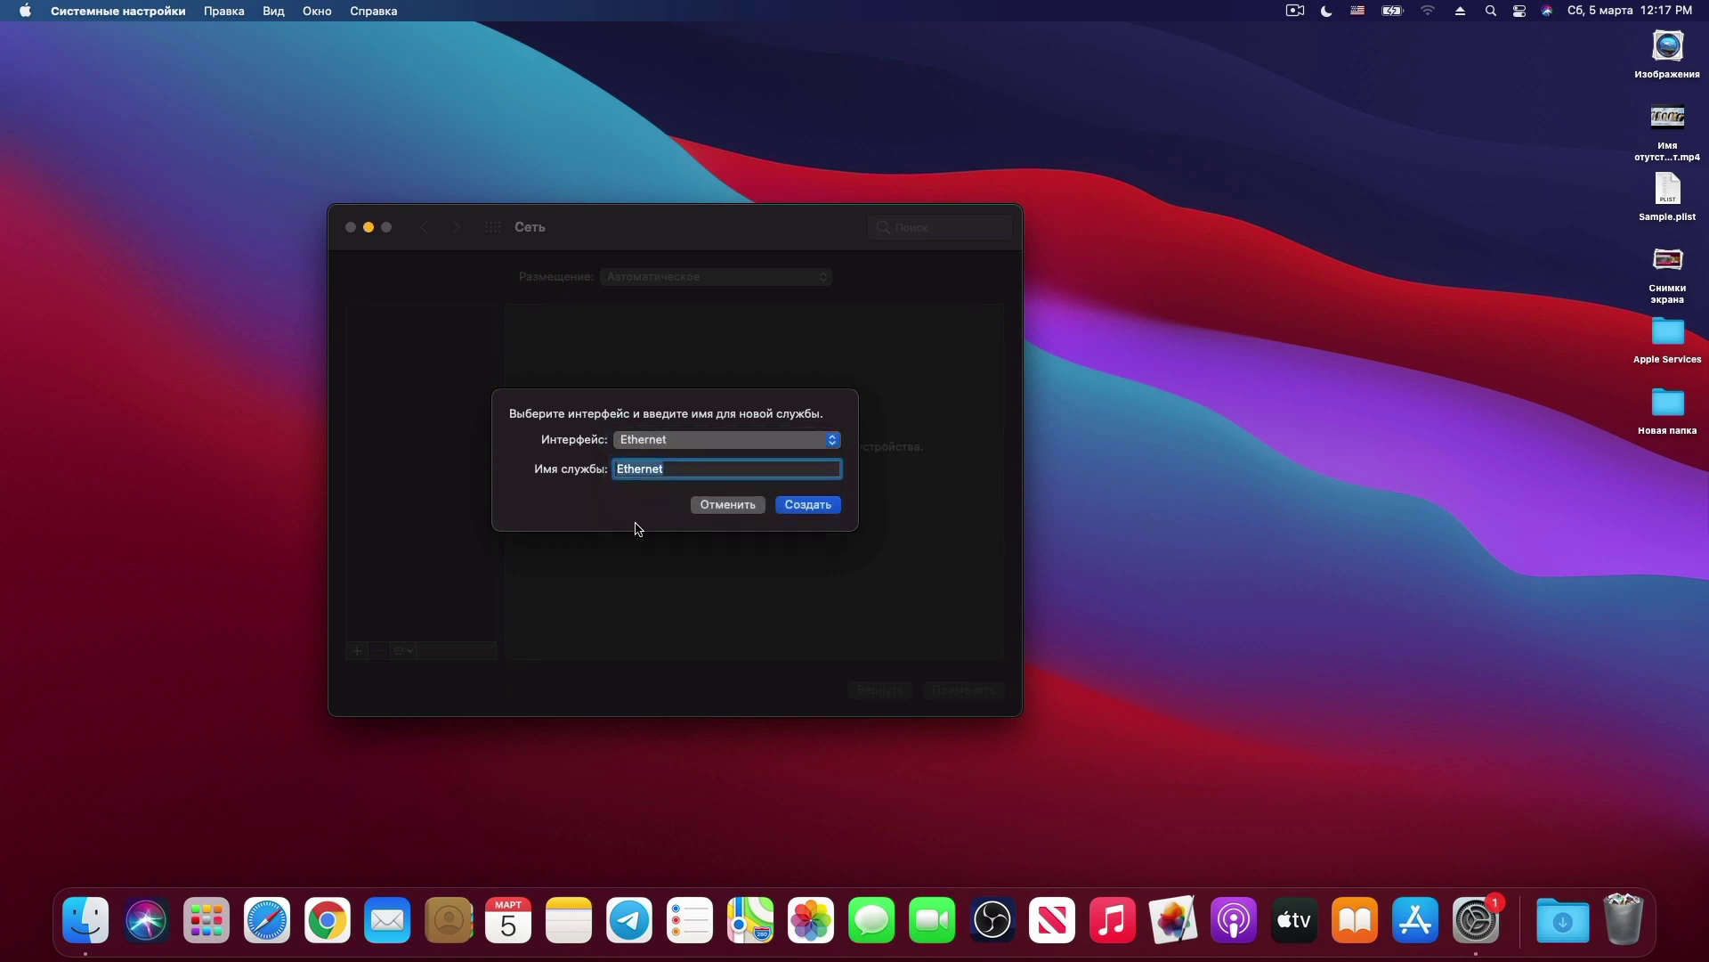
{"action": "left_click", "coordinate": [820, 507]}
Create an 802.11n NIC service and close the network settings.
{"action": "left_click", "coordinate": [356, 650]}
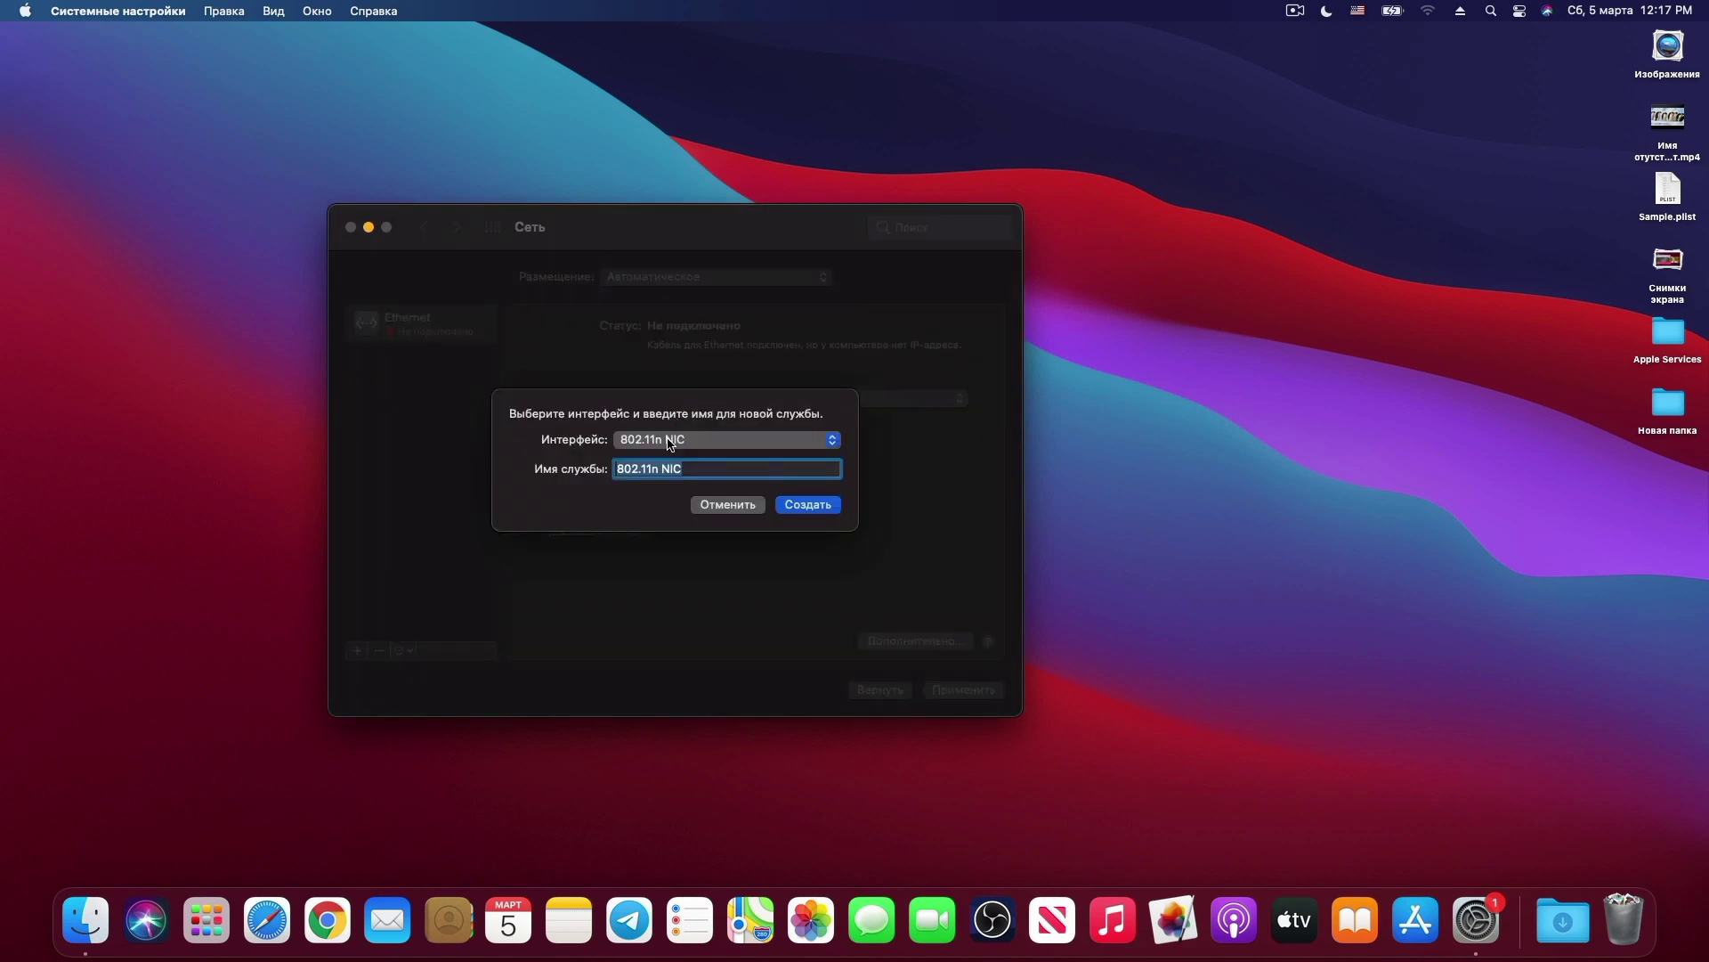
{"action": "left_click", "coordinate": [783, 507]}
{"action": "left_click", "coordinate": [347, 227]}
{"action": "left_click", "coordinate": [25, 10]}
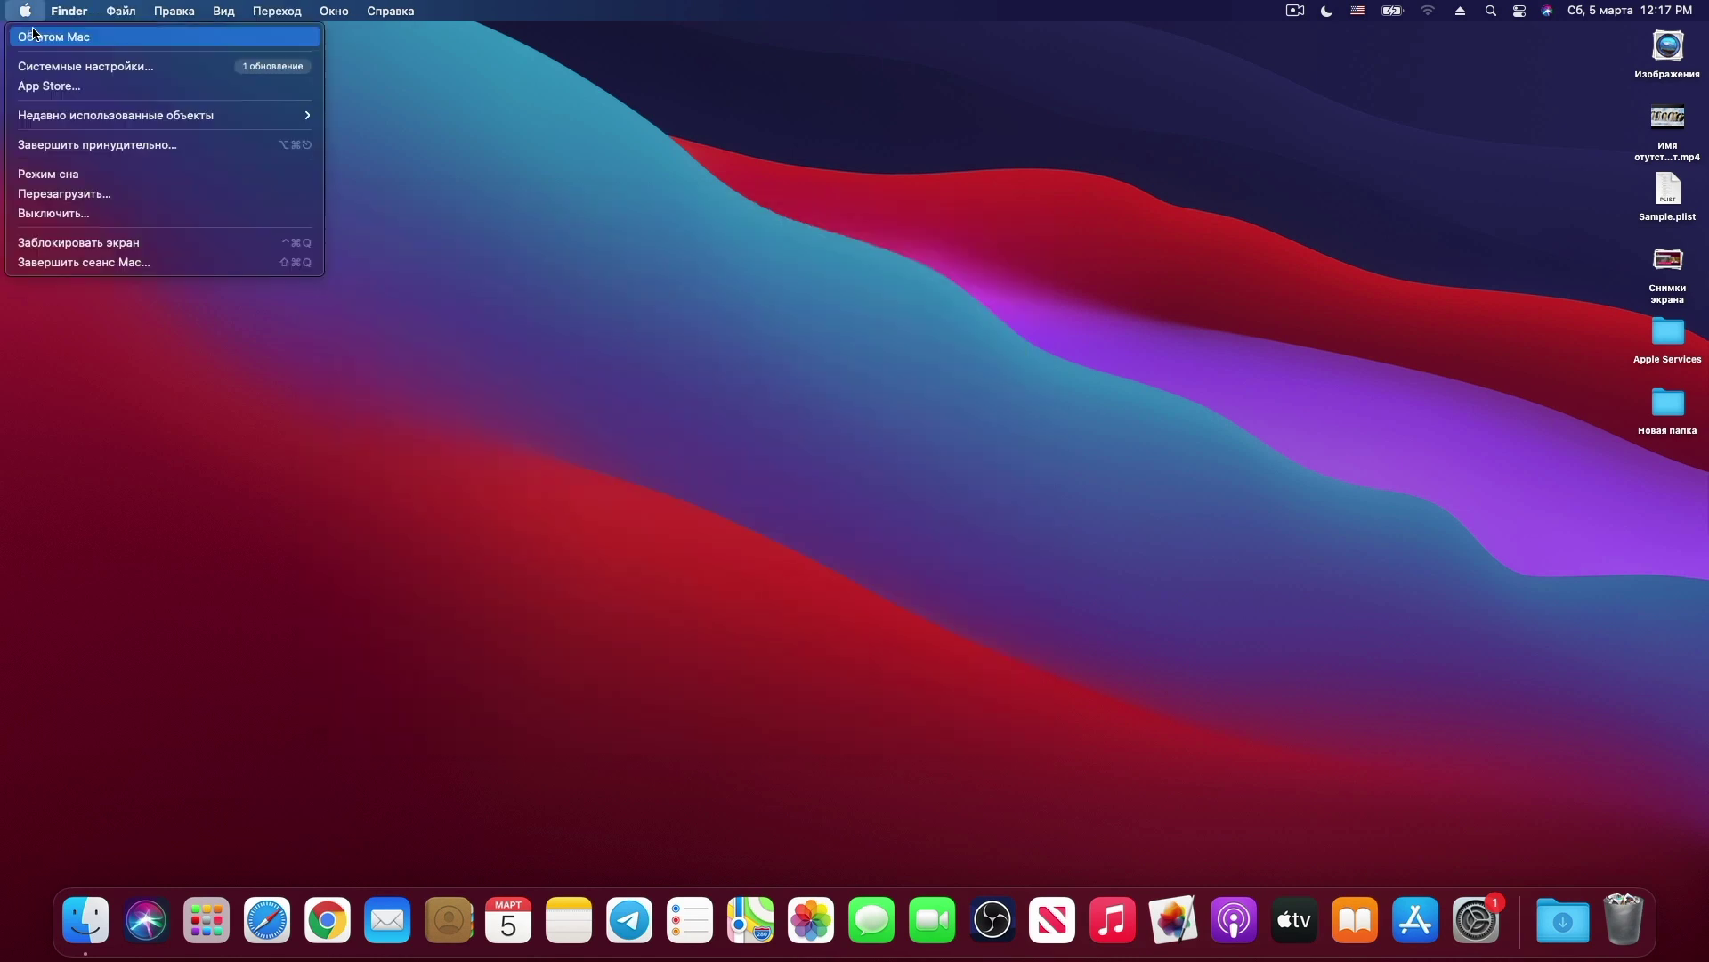
{"action": "left_click", "coordinate": [426, 105]}
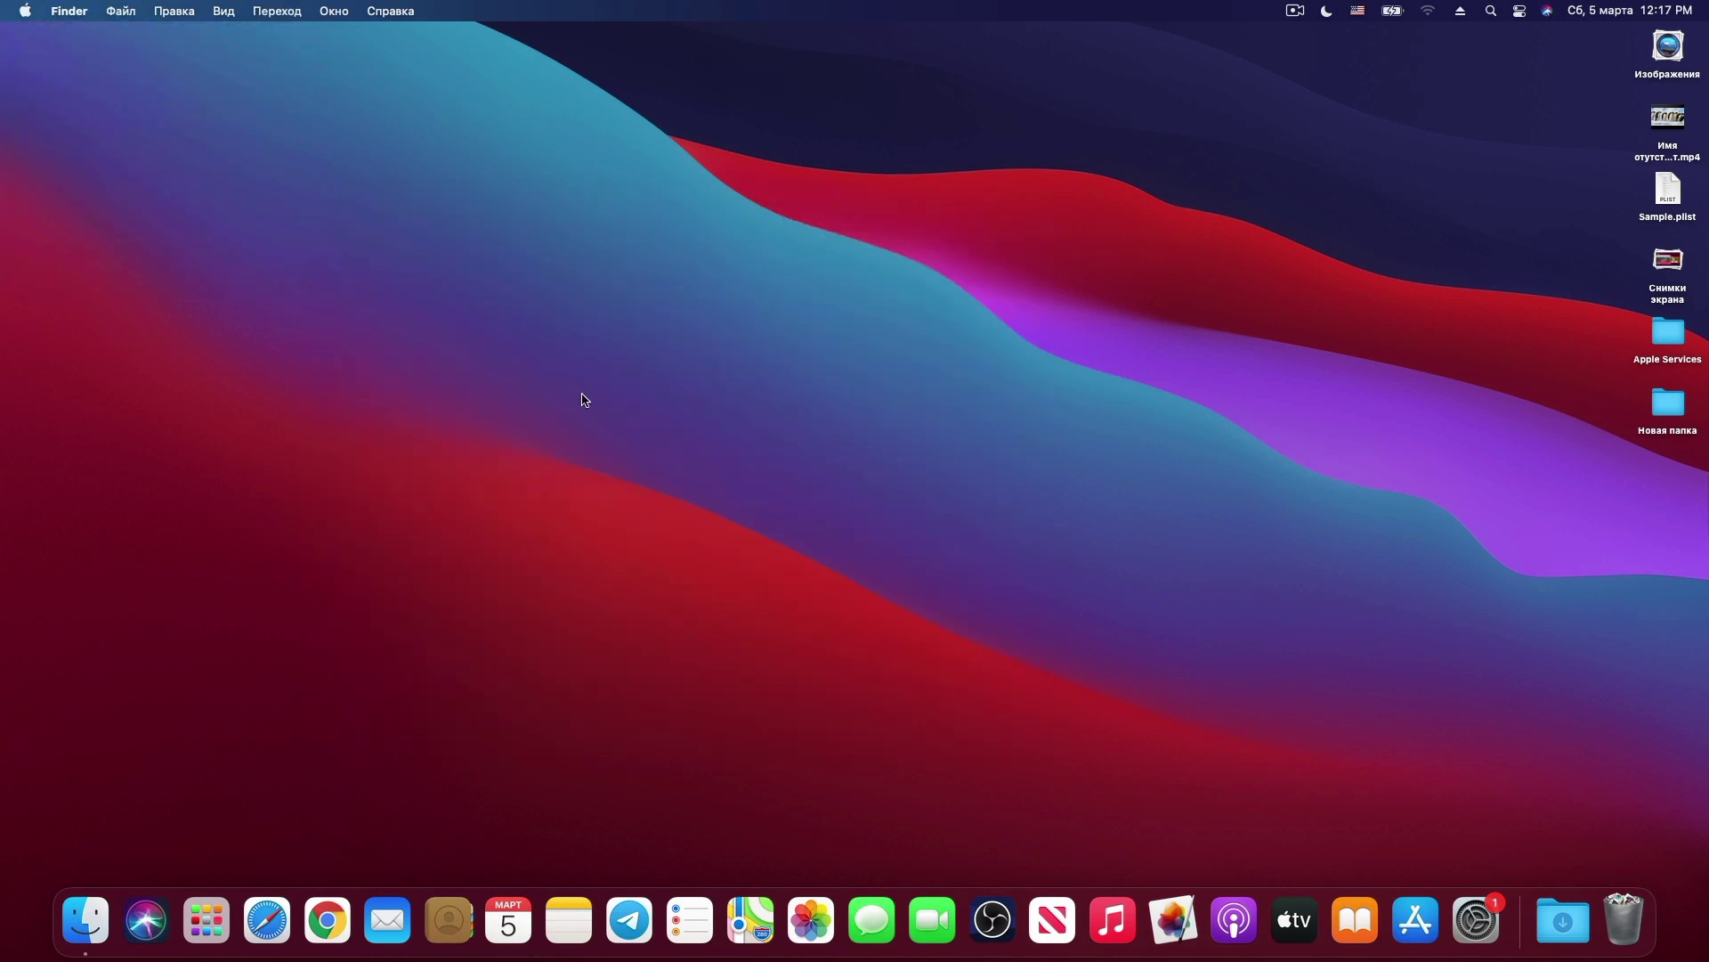
{"action": "left_click", "coordinate": [861, 411]}
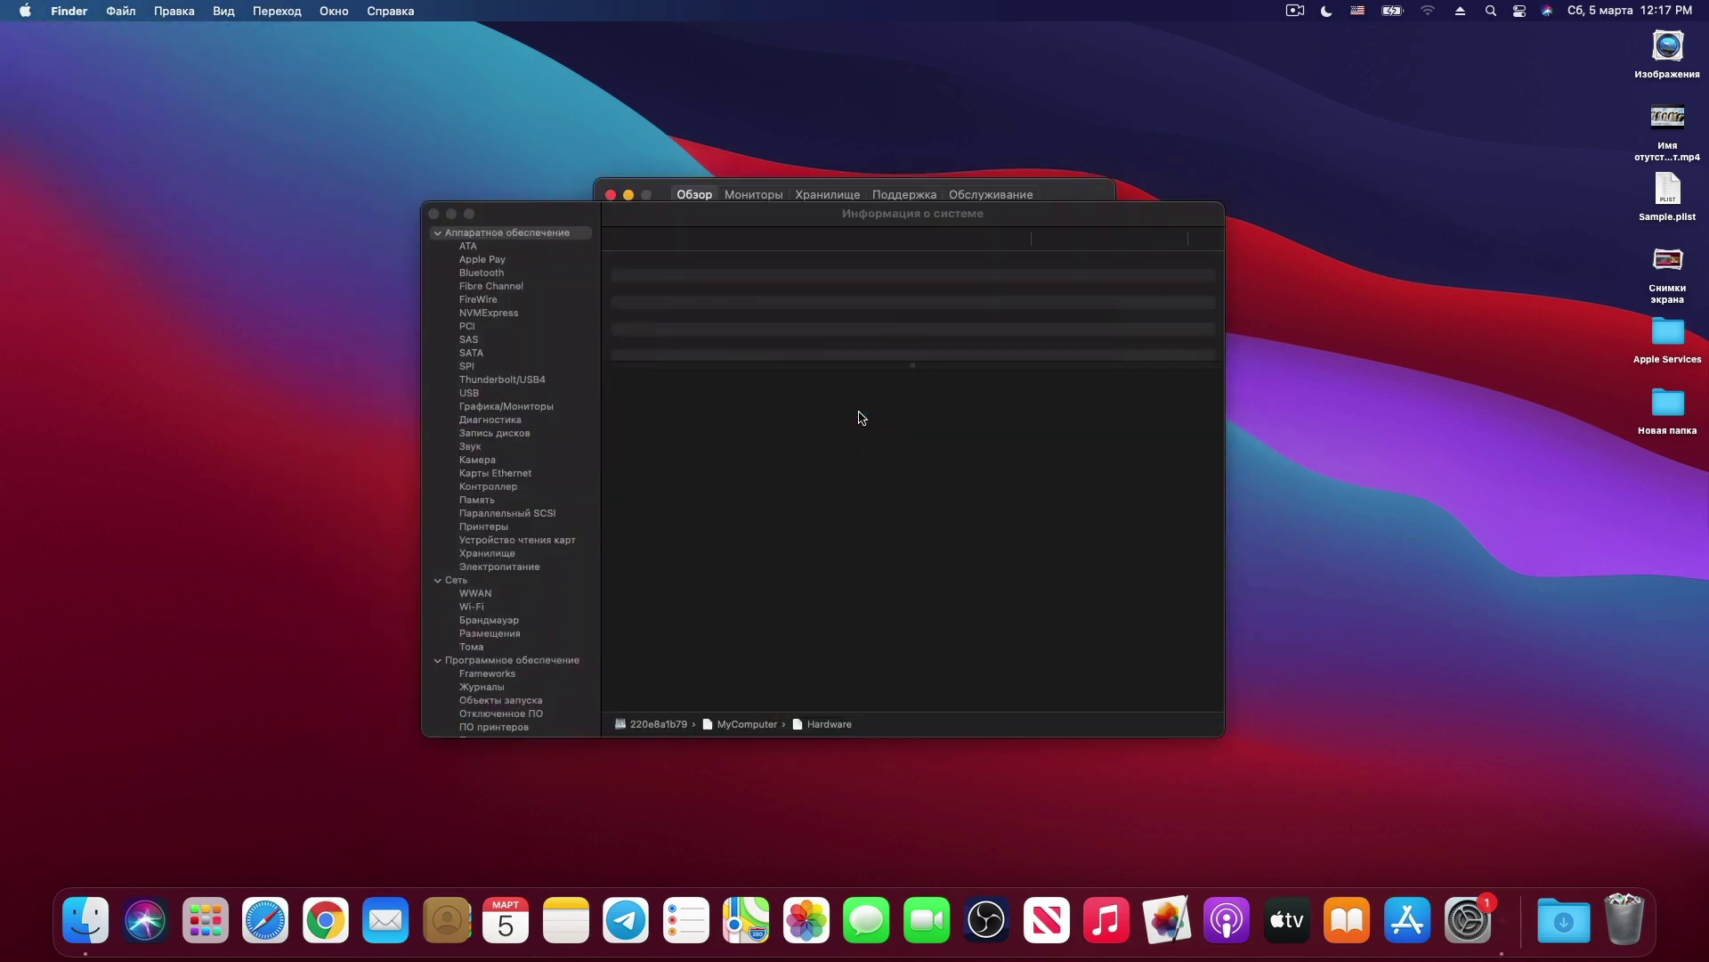
{"action": "left_click", "coordinate": [470, 581]}
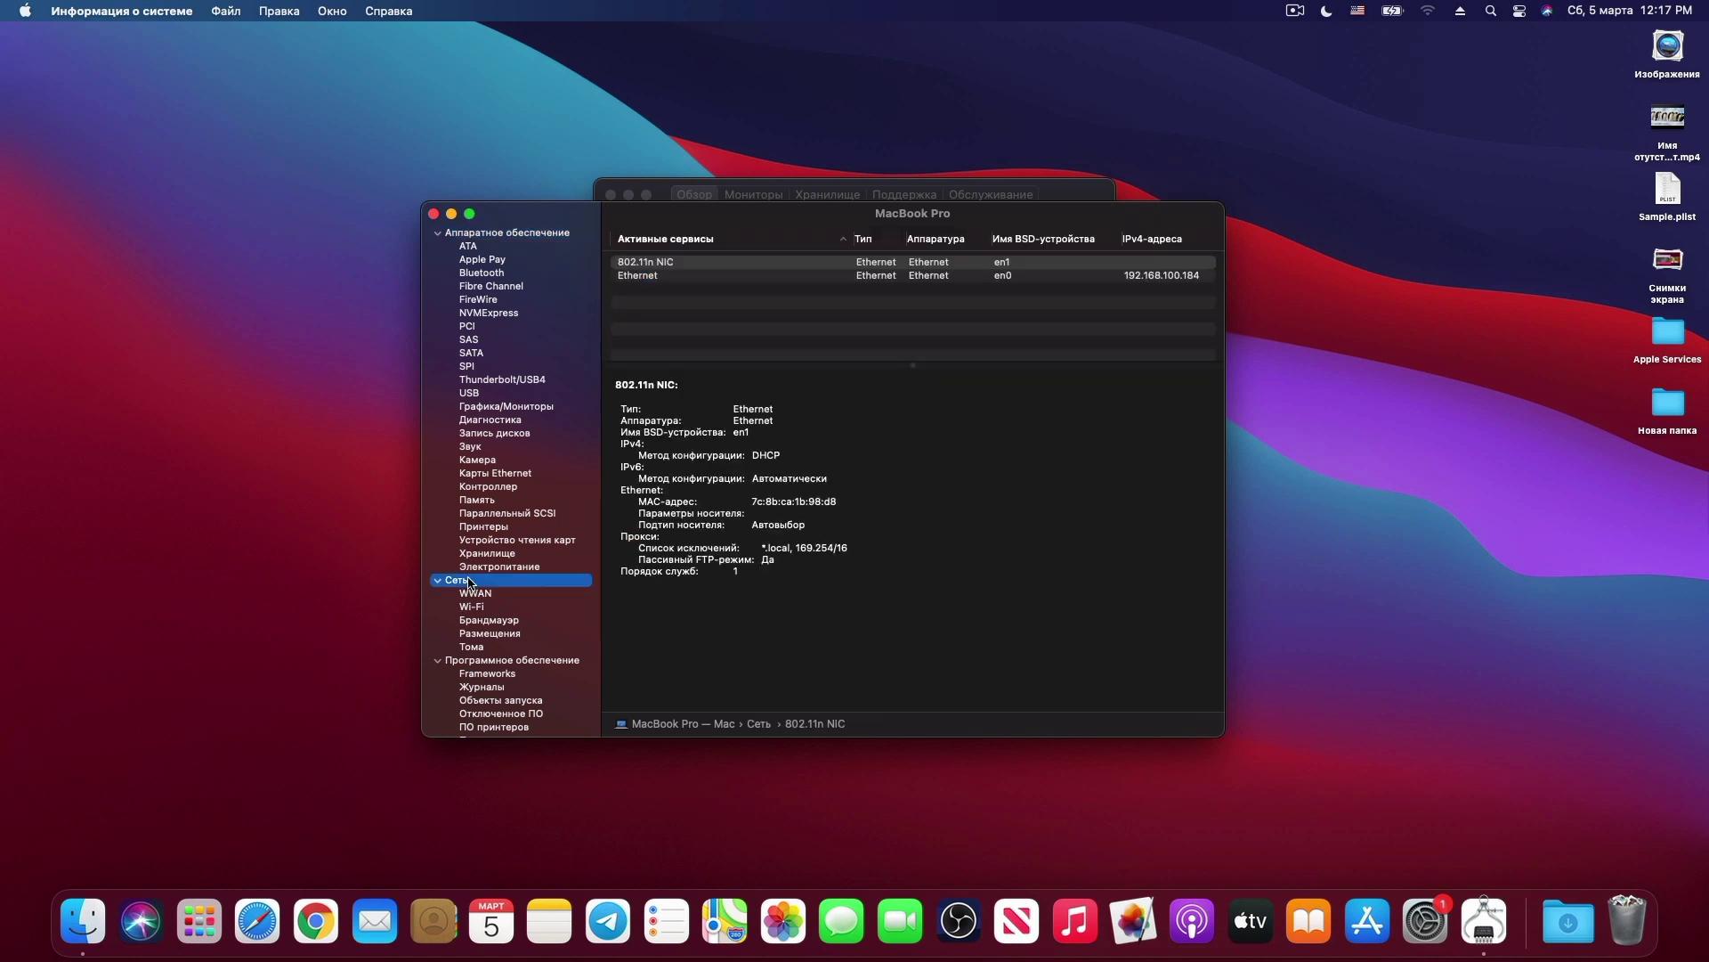
{"action": "left_click", "coordinate": [433, 214]}
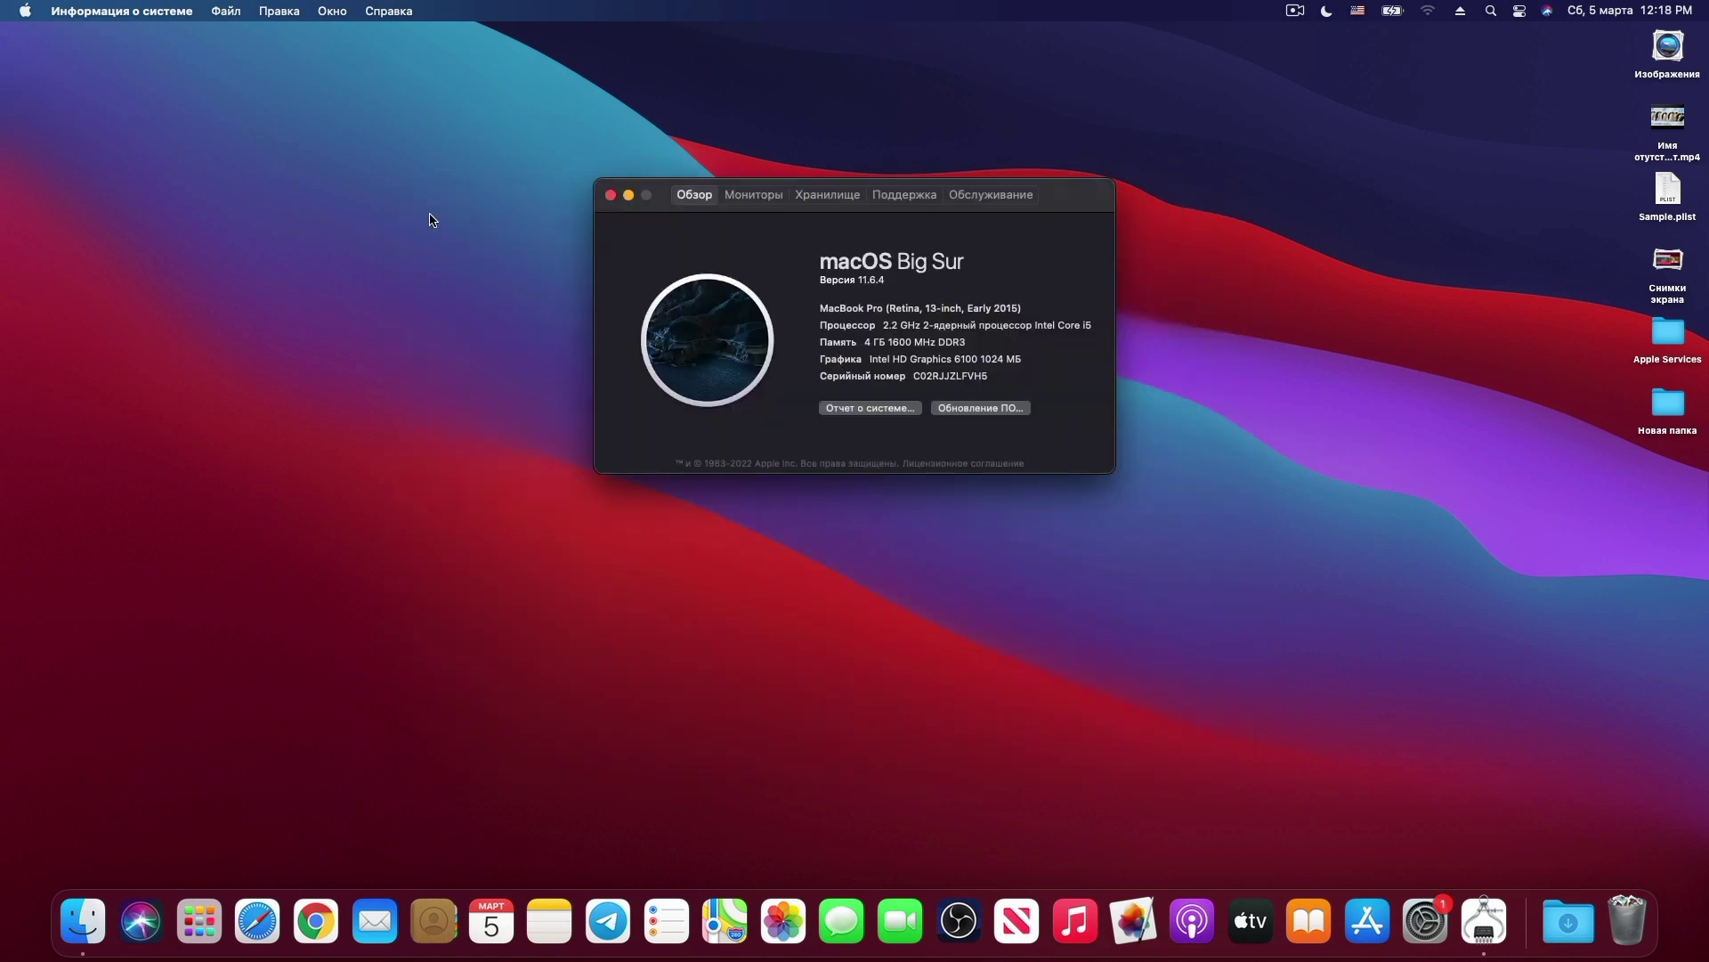
{"action": "left_click", "coordinate": [611, 195]}
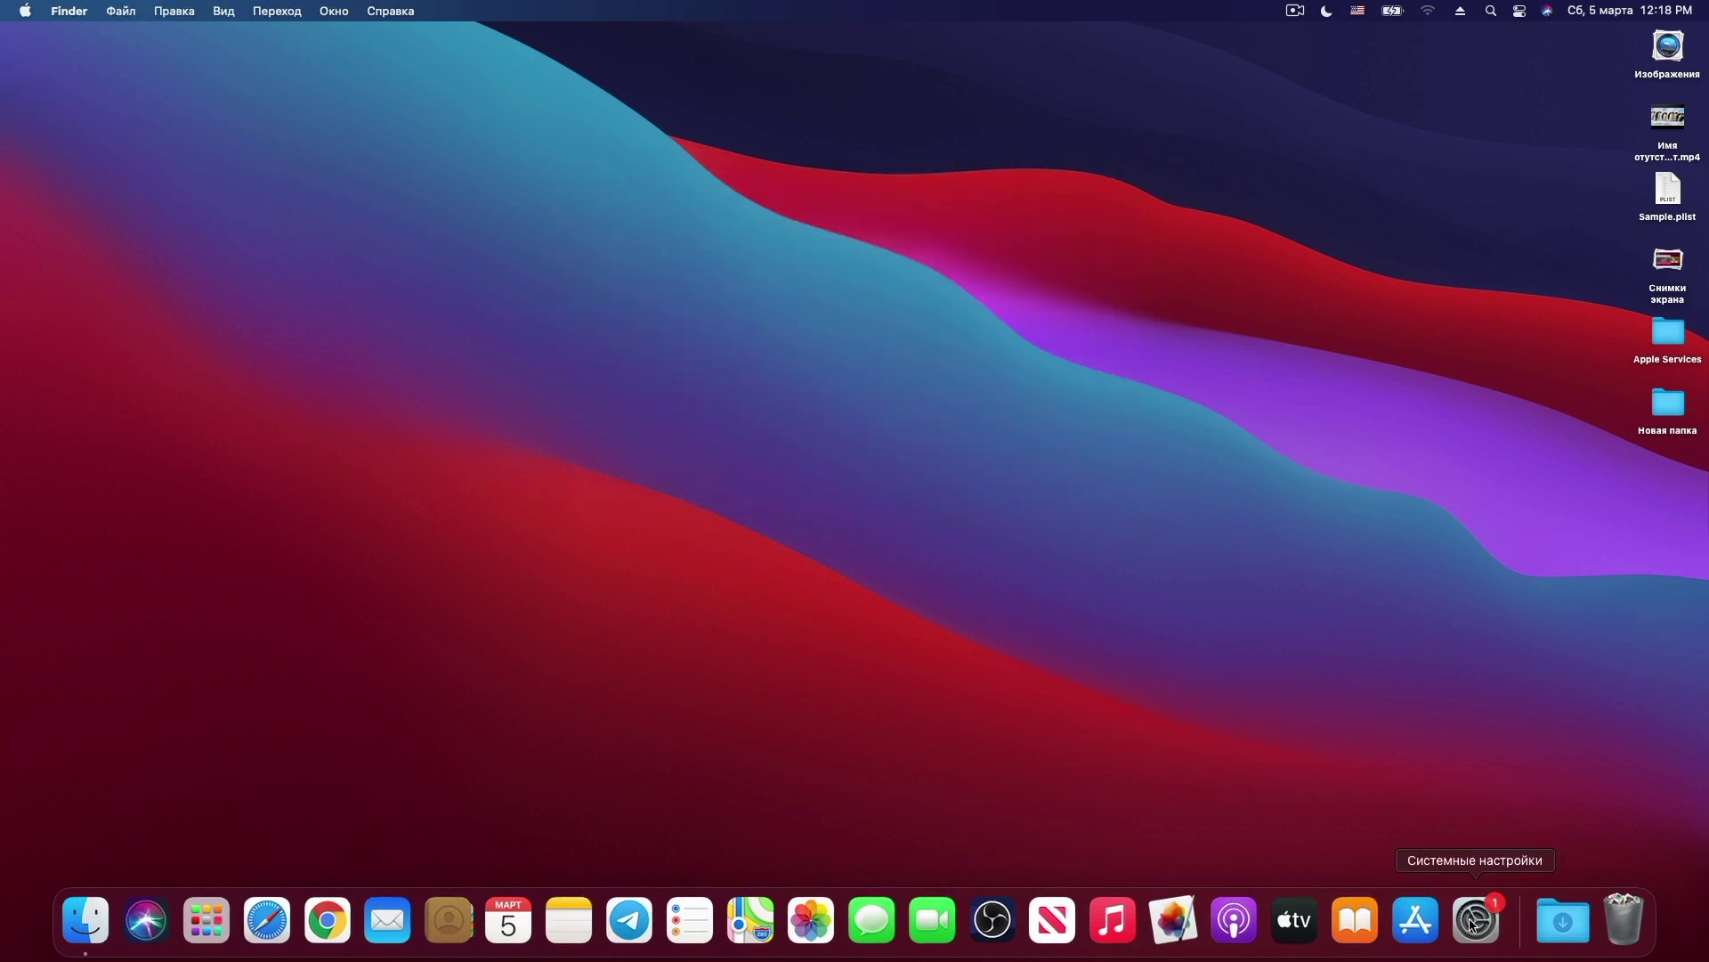
Start Apple ID sign-in in System Preferences by pasting the account e-mail and entering its password.
{"action": "left_click", "coordinate": [1476, 926]}
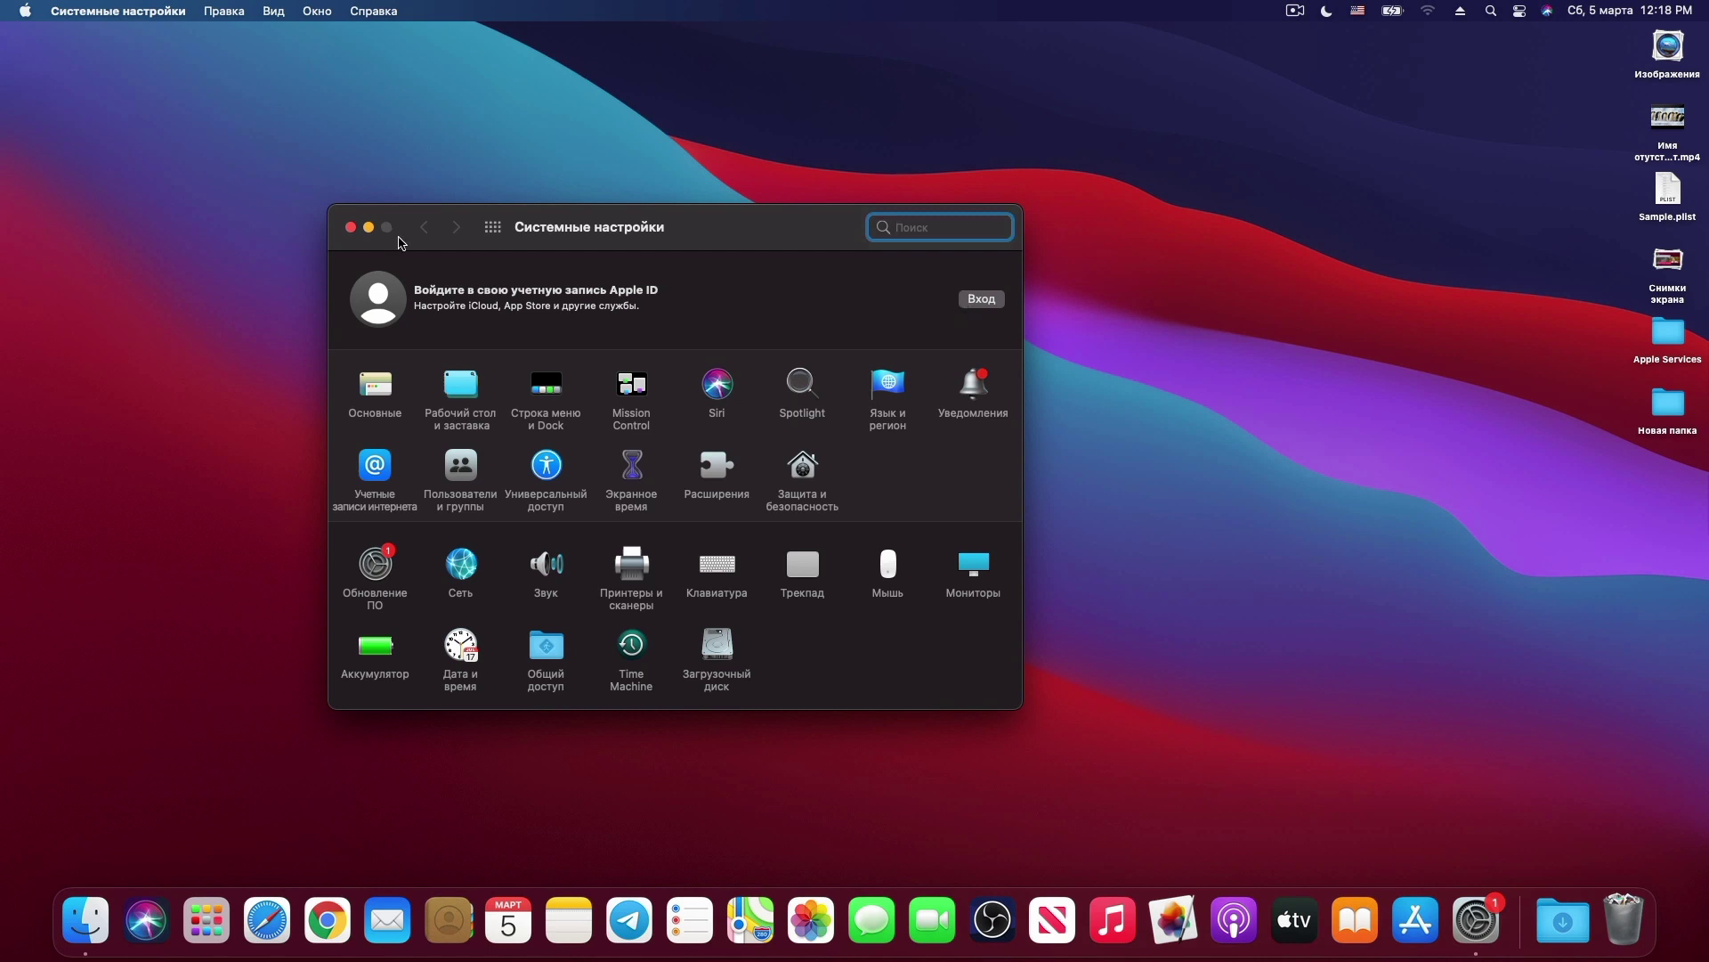
{"action": "left_click", "coordinate": [982, 299]}
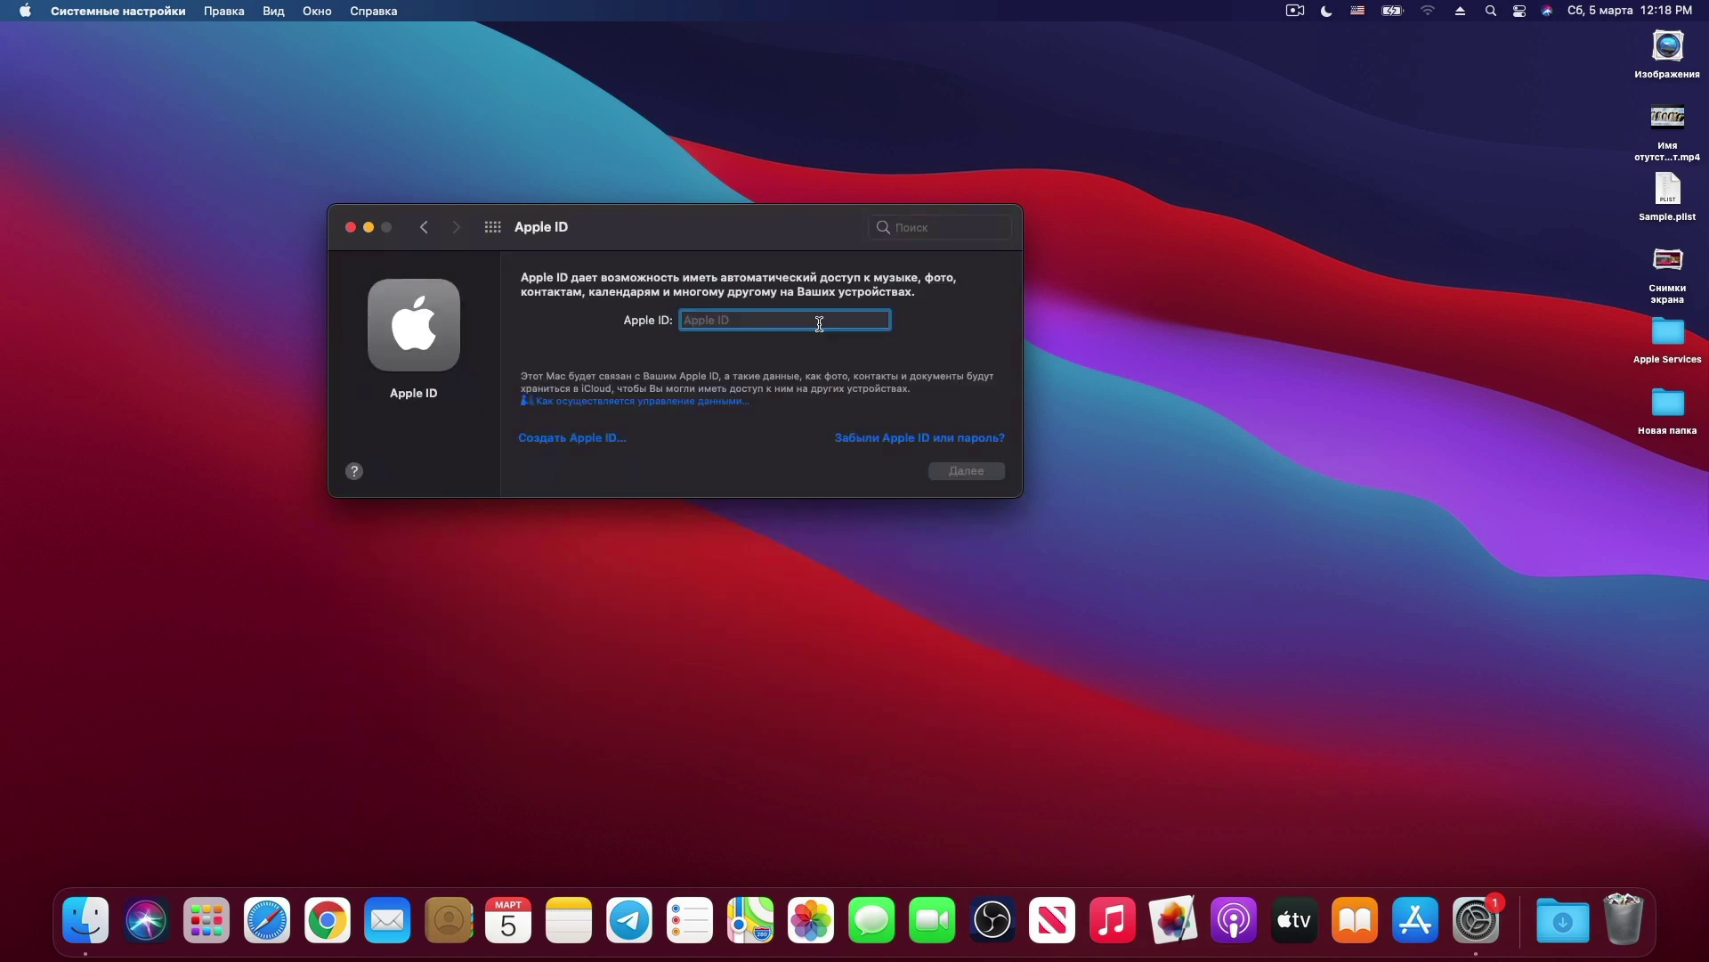
{"action": "key", "text": "super+v"}
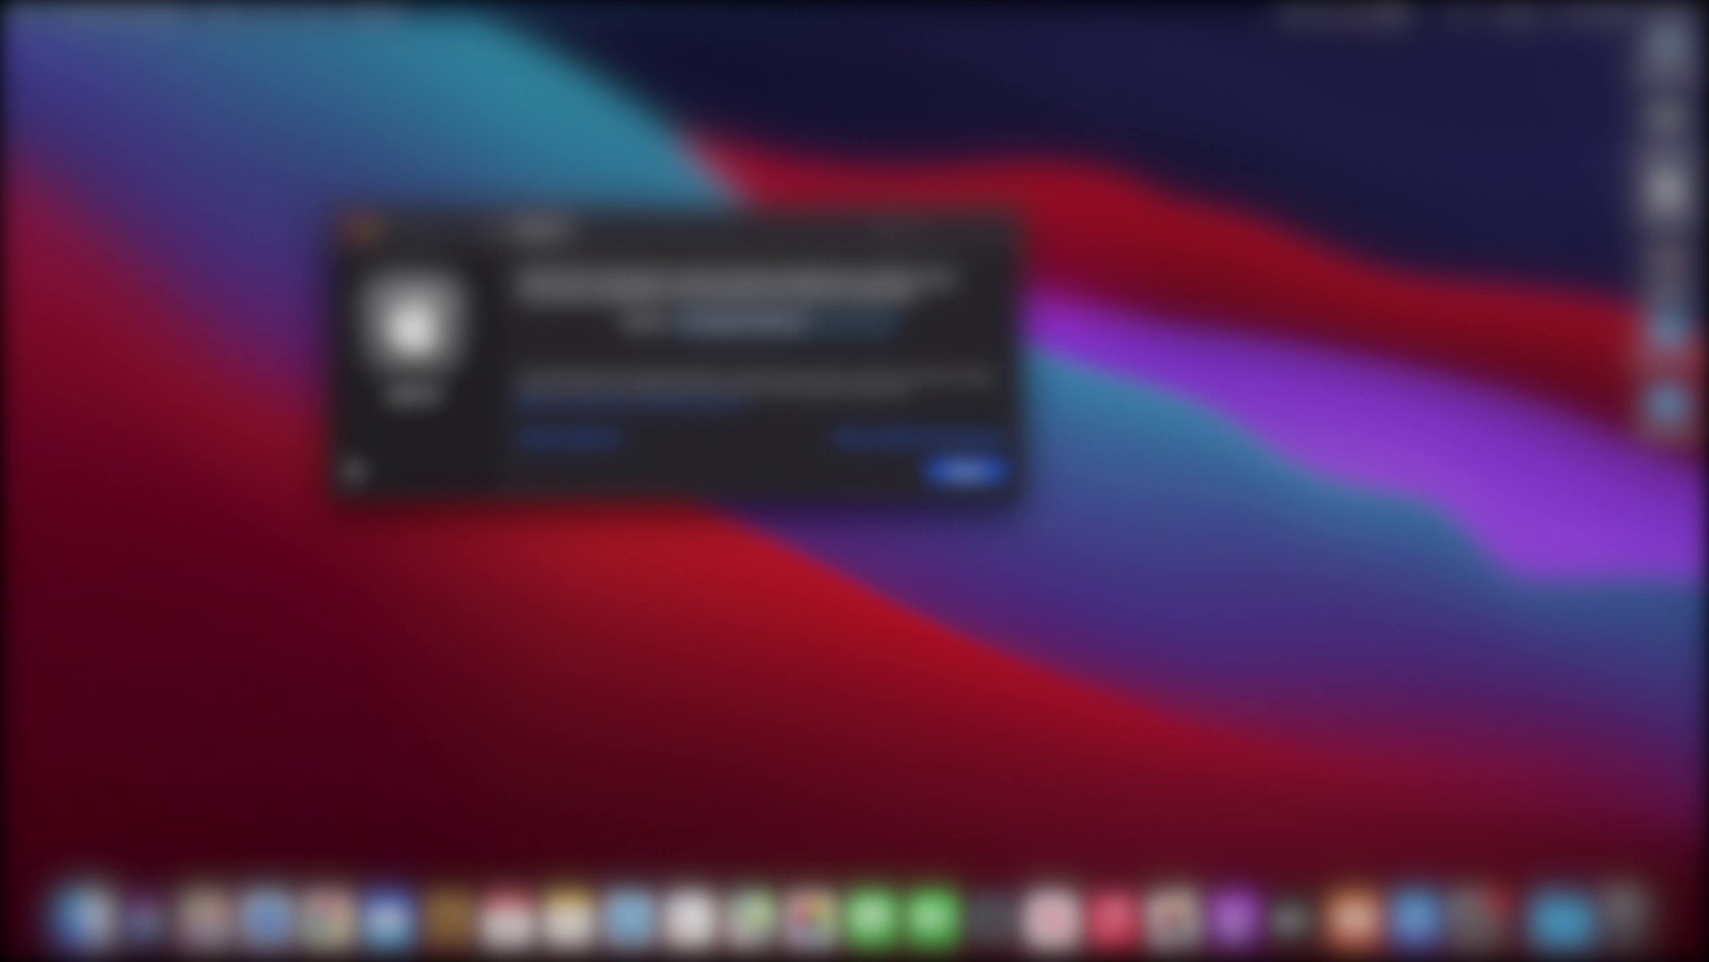
{"action": "left_click", "coordinate": [982, 474]}
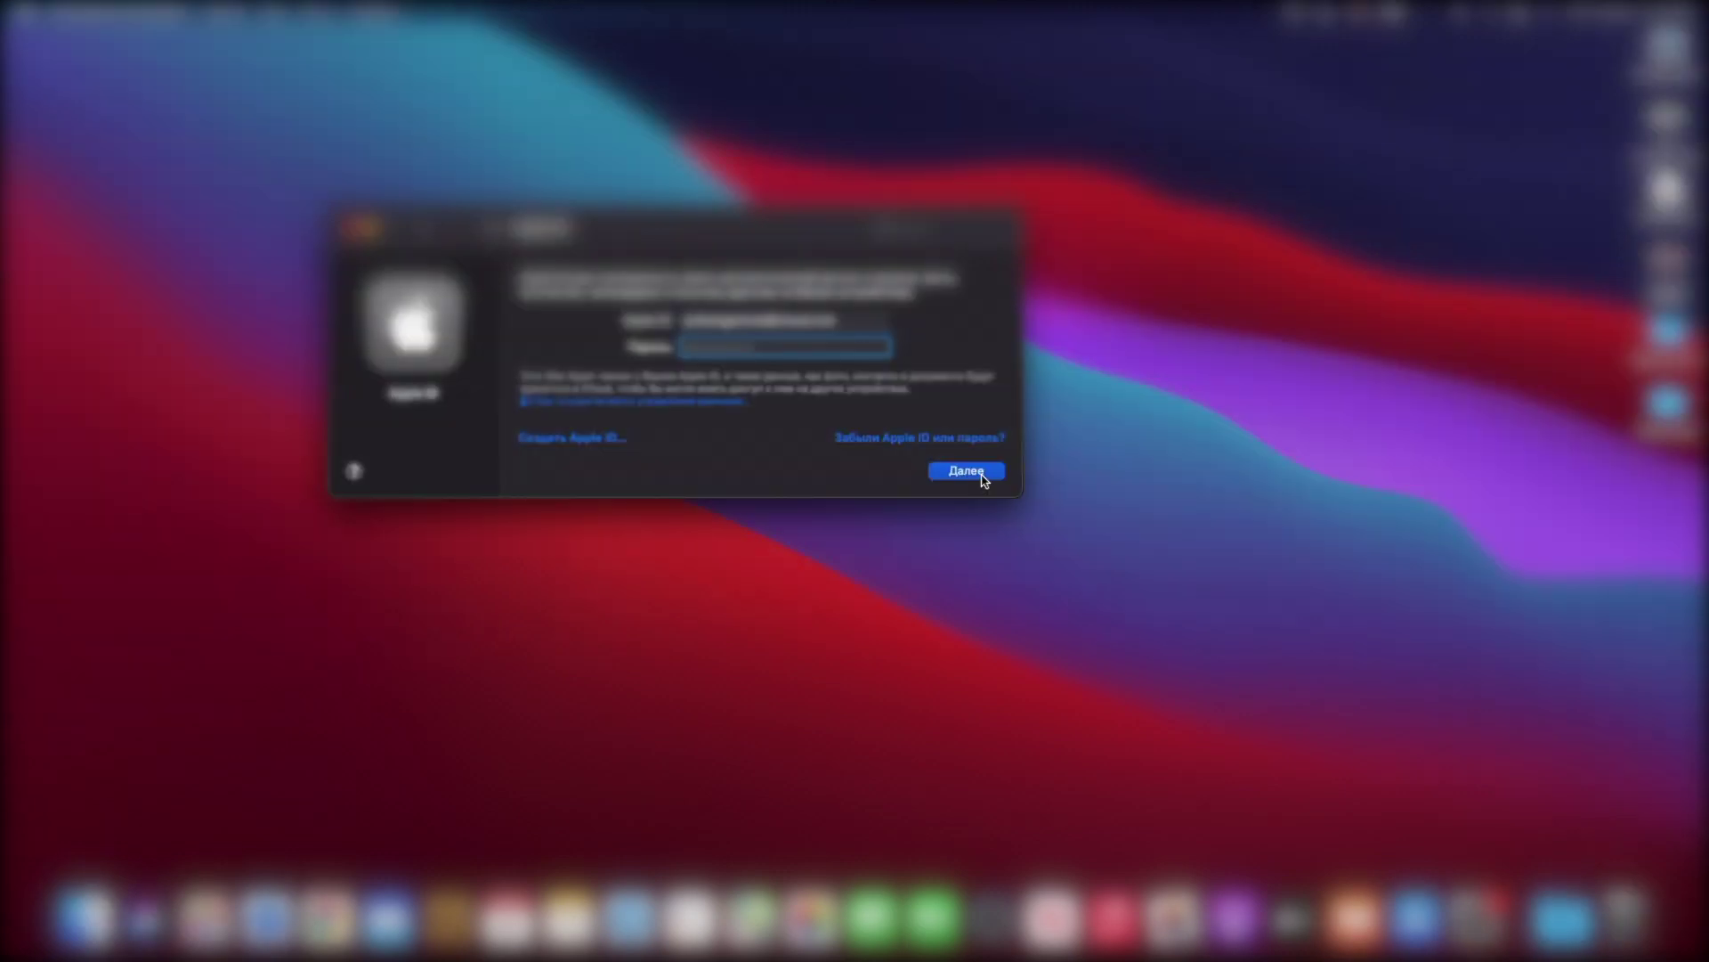
{"action": "type", "text": "••••••••••••"}
{"action": "left_click", "coordinate": [982, 475]}
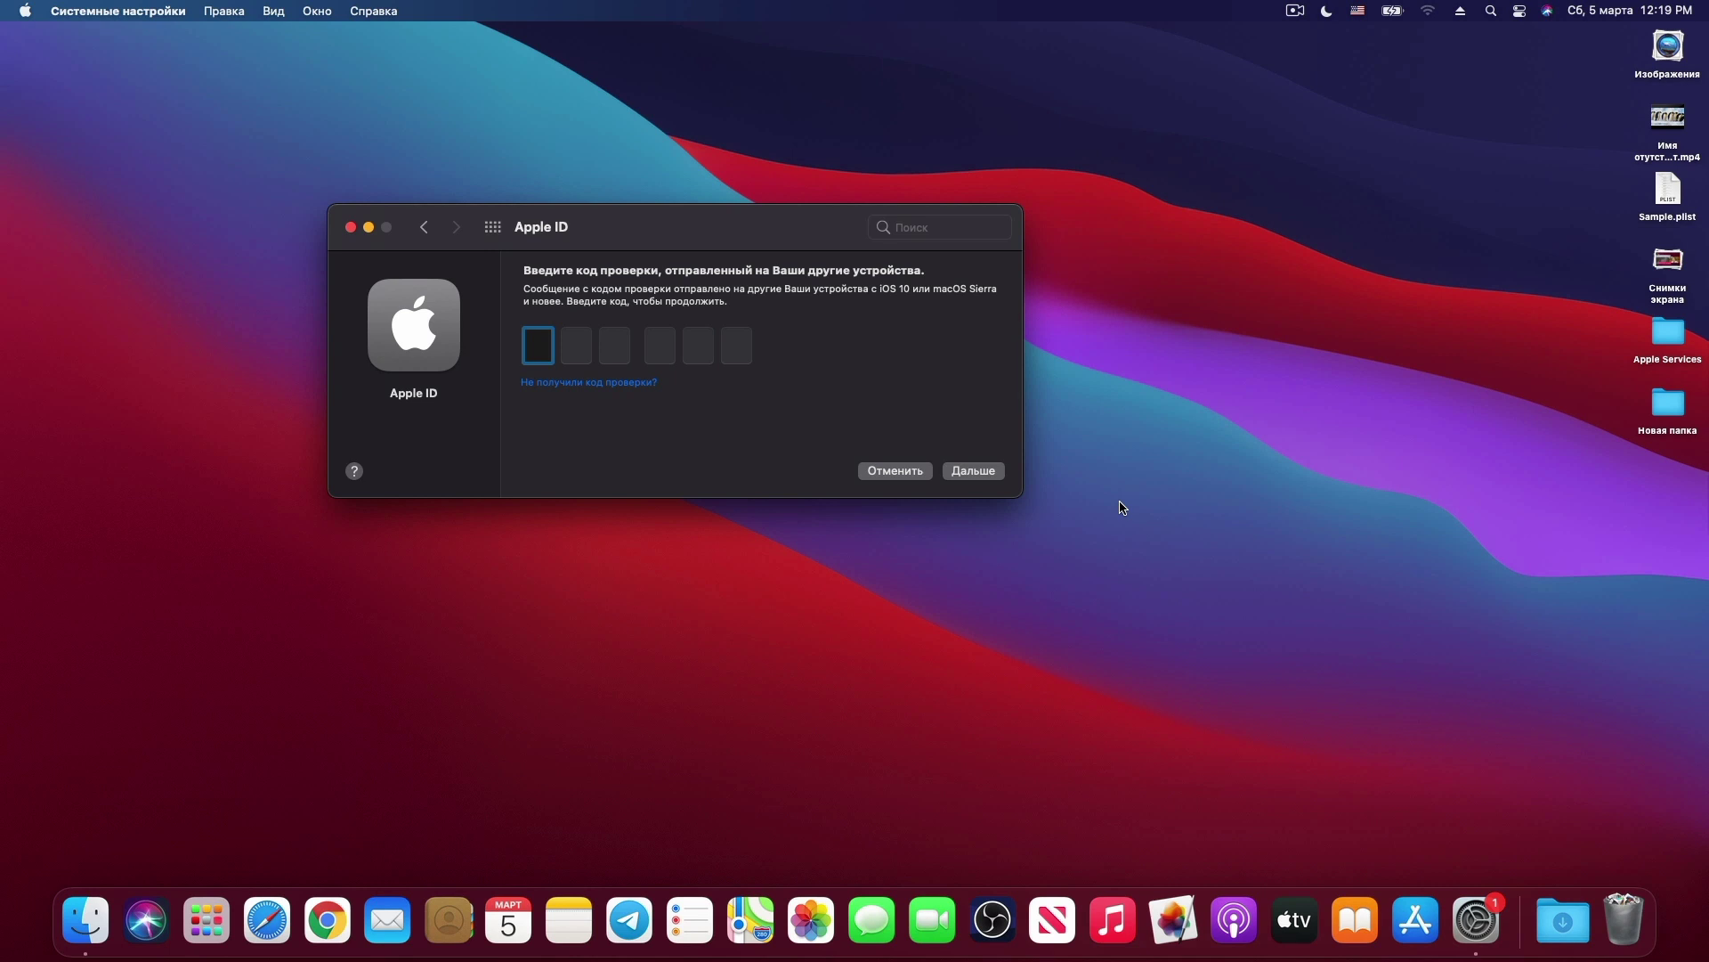
Finish Apple ID sign-in with the verification code, Mac password and iPhone passcode, then review iCloud's app list.
{"action": "type", "text": "80"}
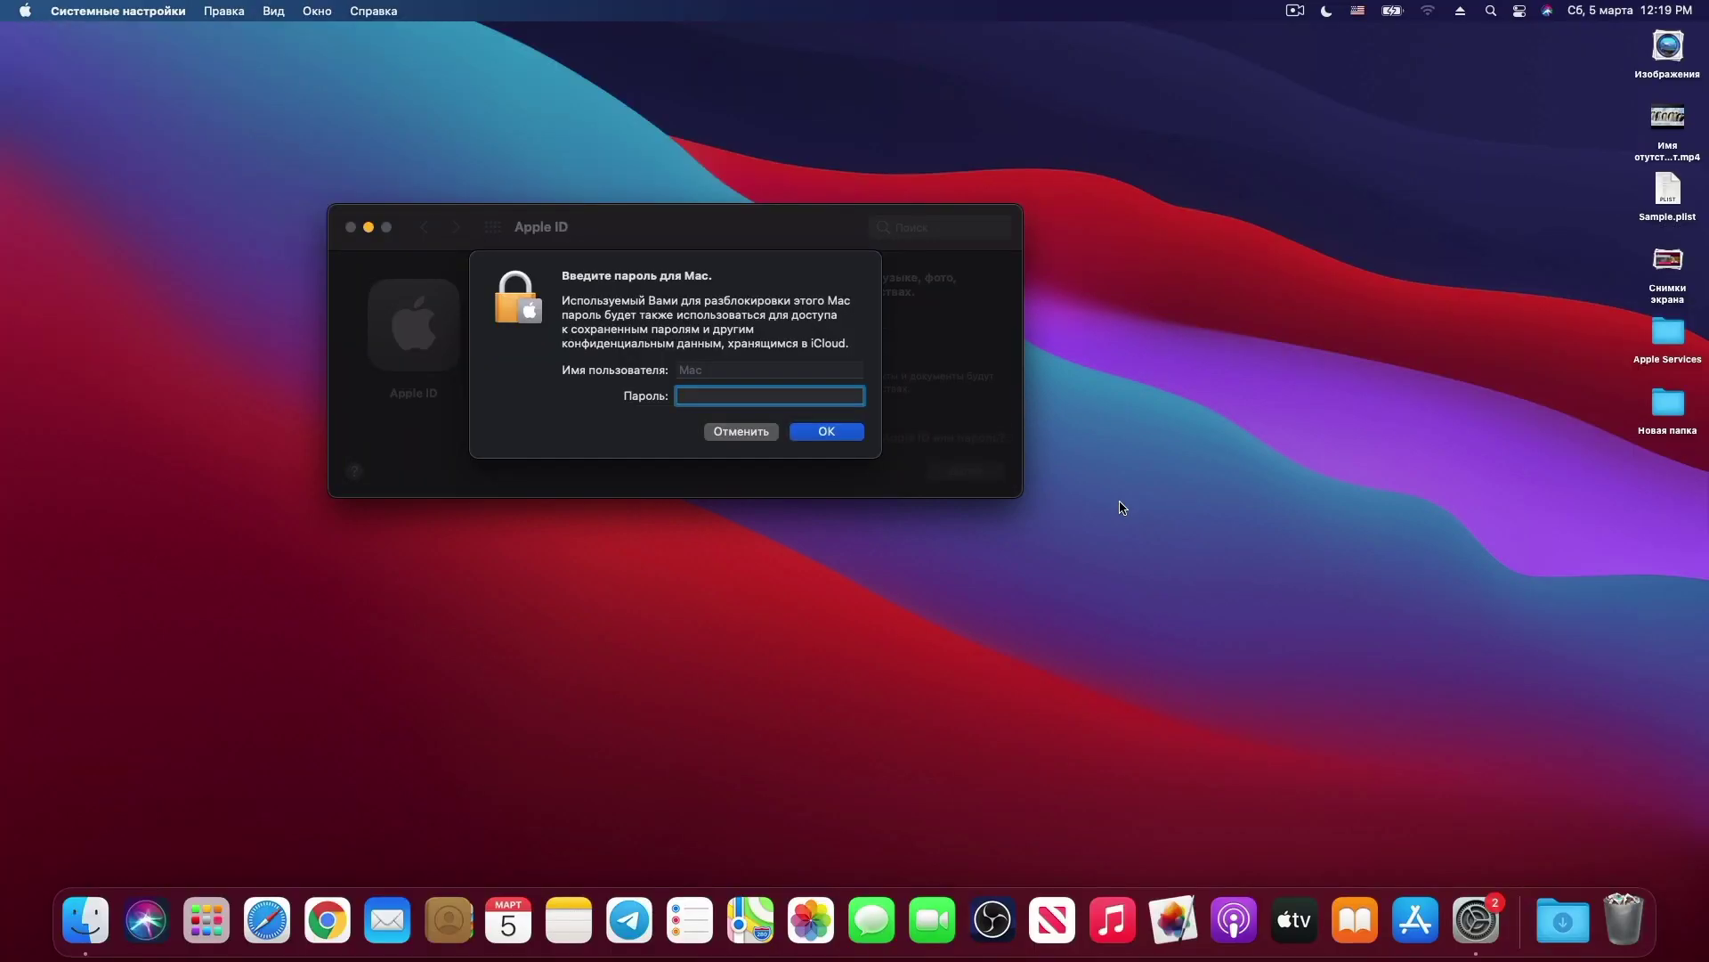
{"action": "type", "text": "••••"}
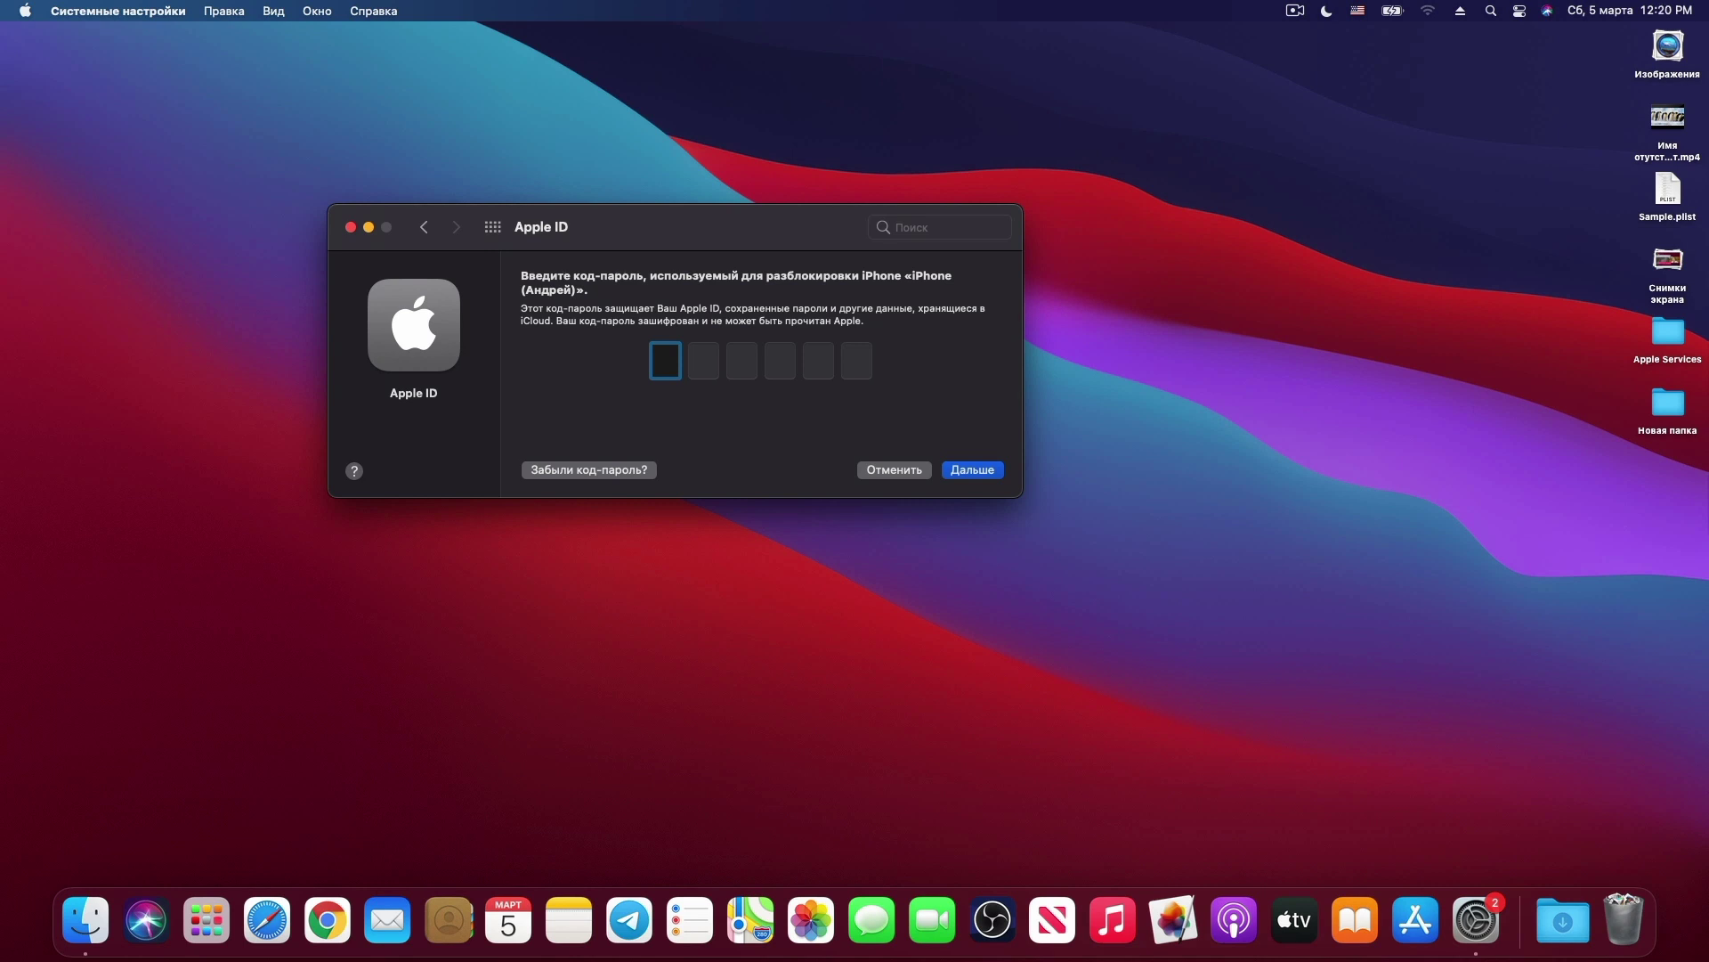
{"action": "type", "text": "••••••"}
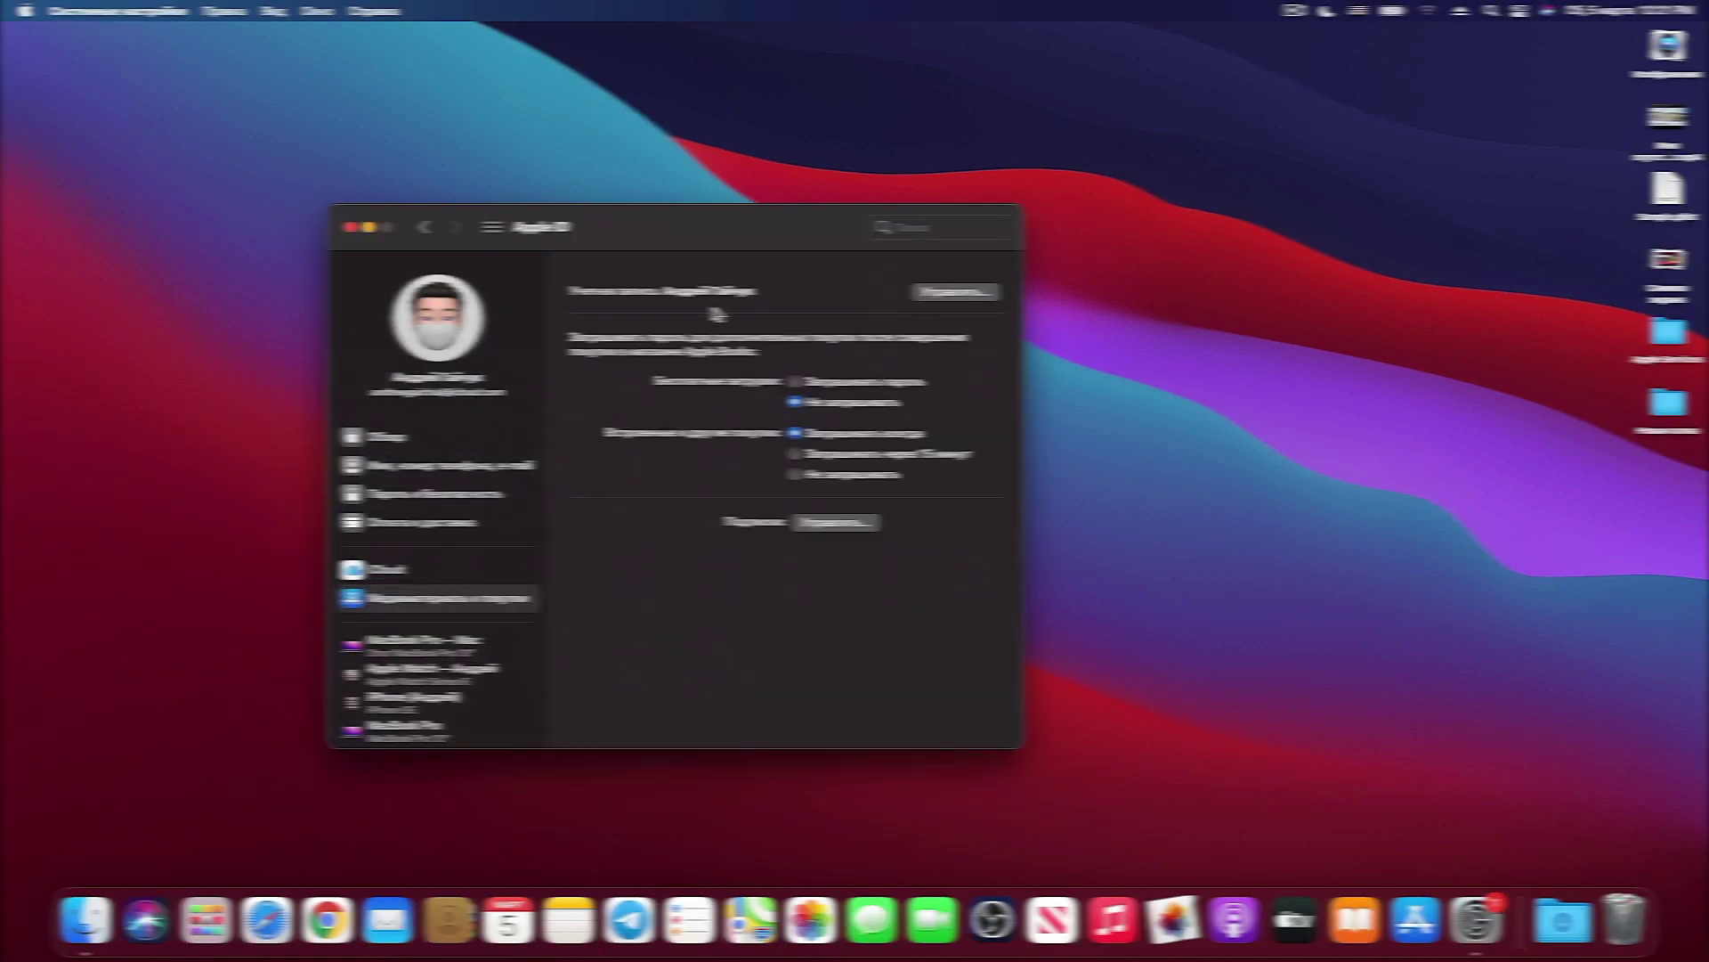
{"action": "left_click", "coordinate": [390, 571]}
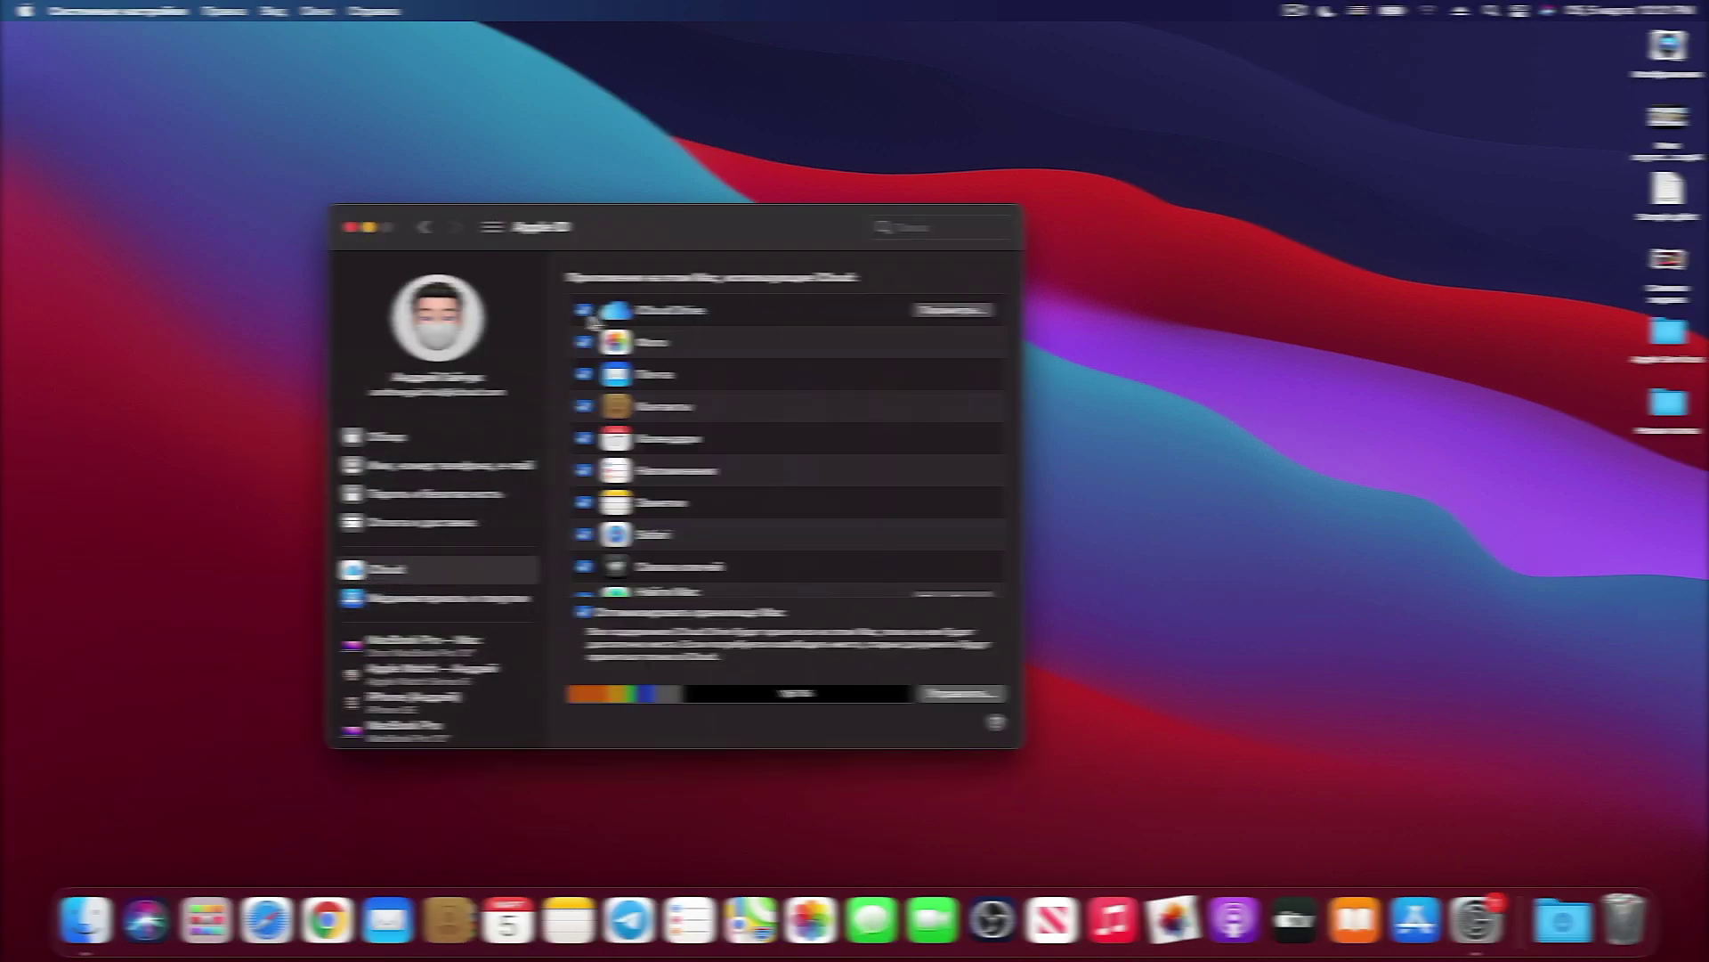
{"action": "scroll", "coordinate": [783, 428], "scroll_direction": "down", "scroll_amount": 3}
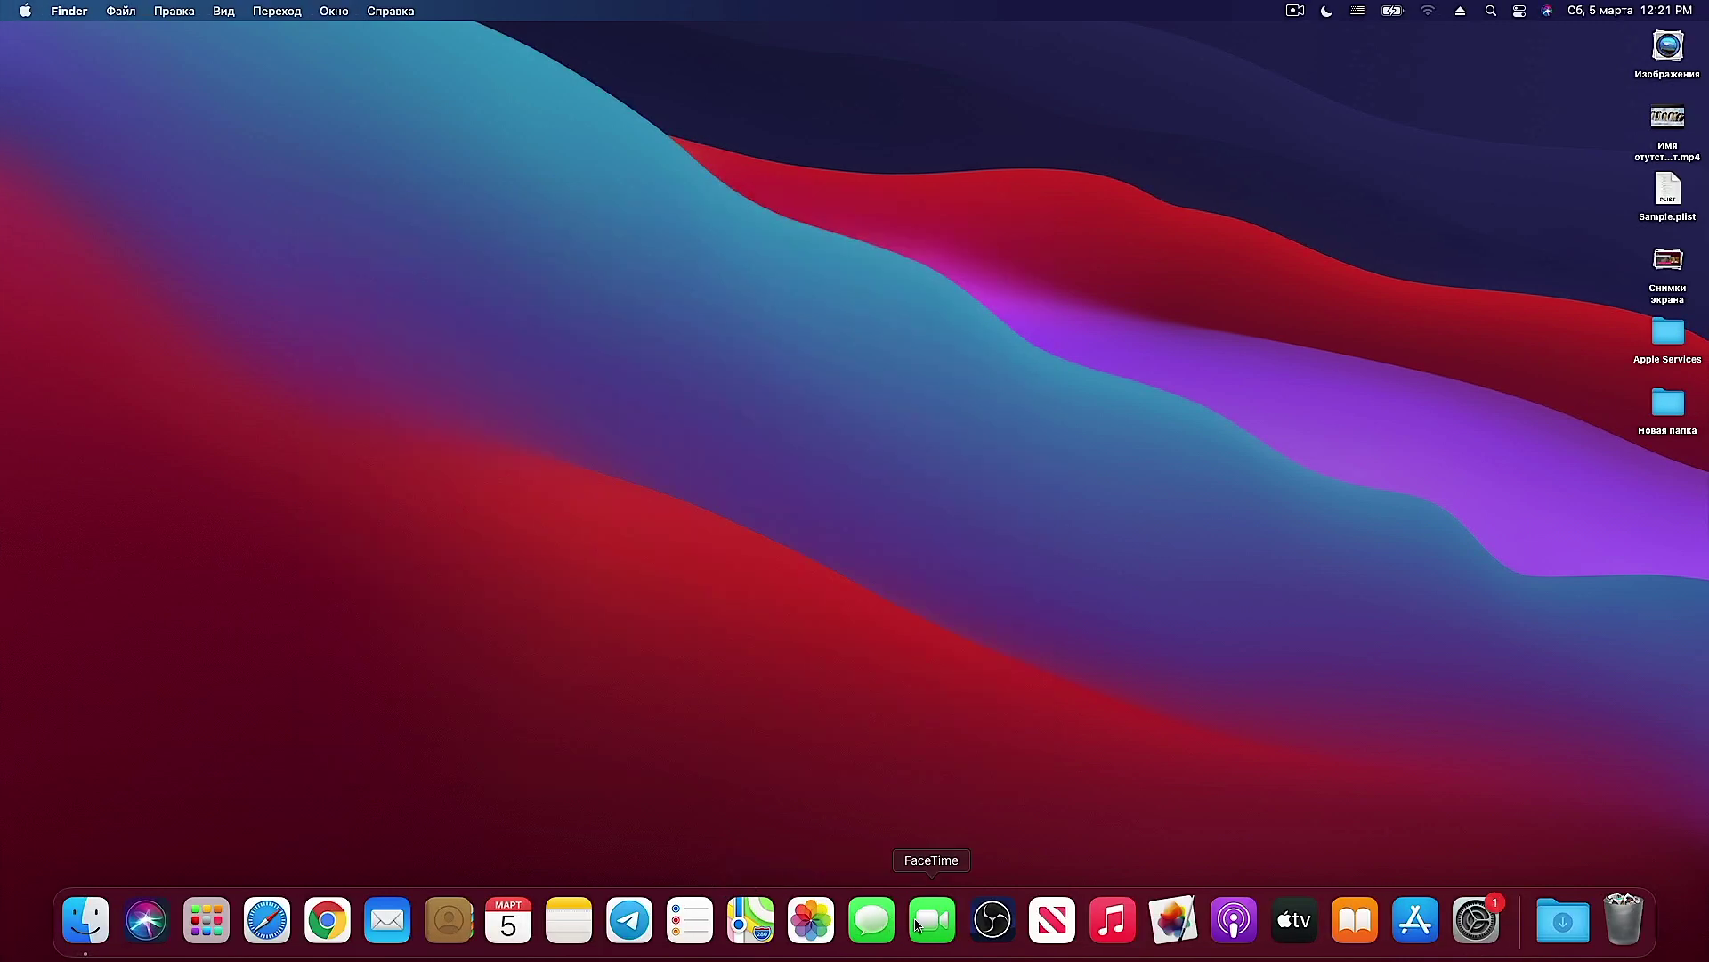
Open Messages preferences and turn on sending iPhone text messages from this Mac.
{"action": "left_click", "coordinate": [888, 923]}
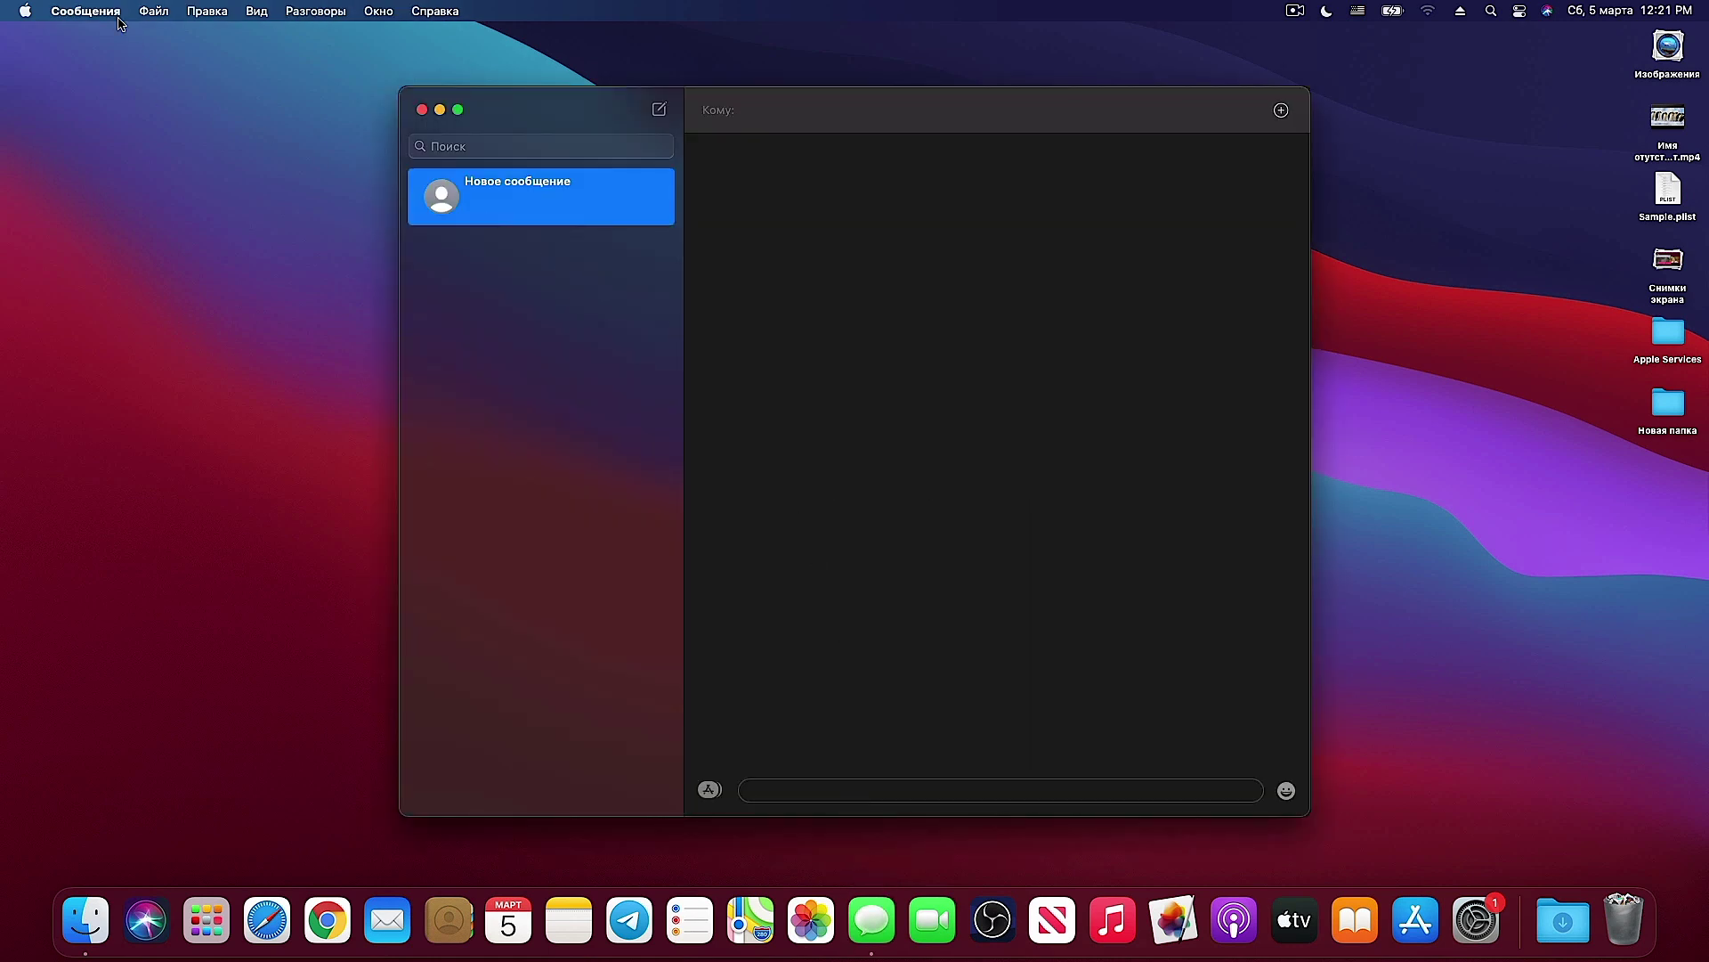
{"action": "left_click", "coordinate": [118, 14]}
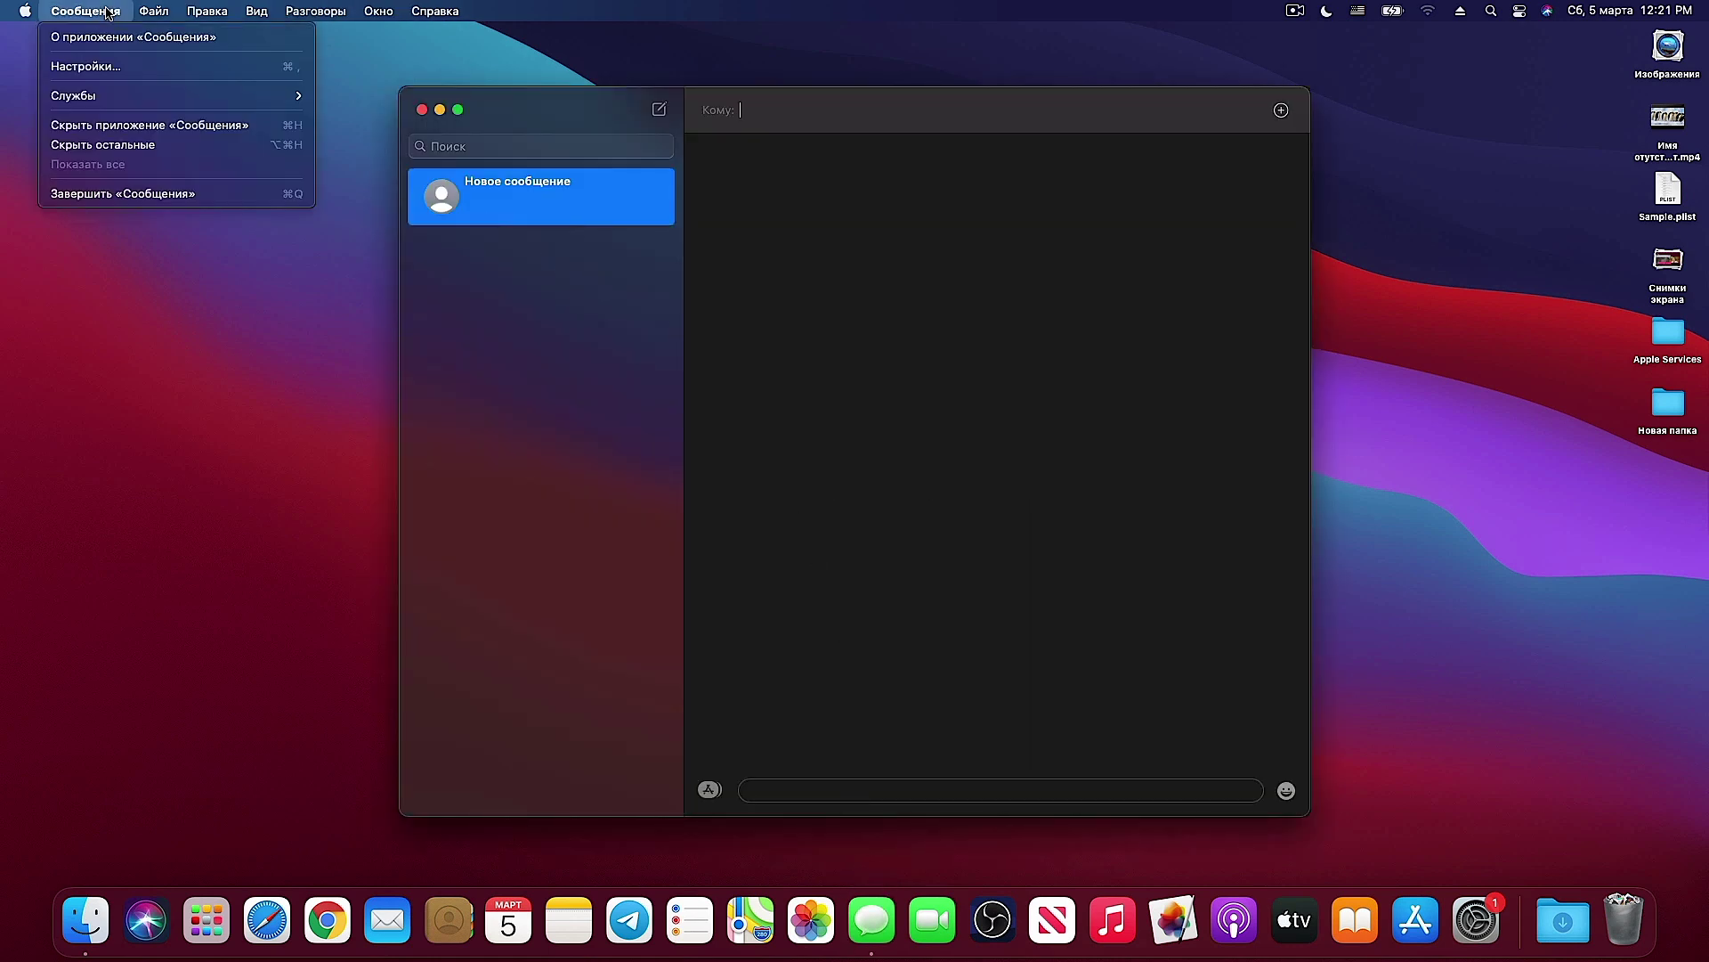
{"action": "left_click", "coordinate": [111, 68]}
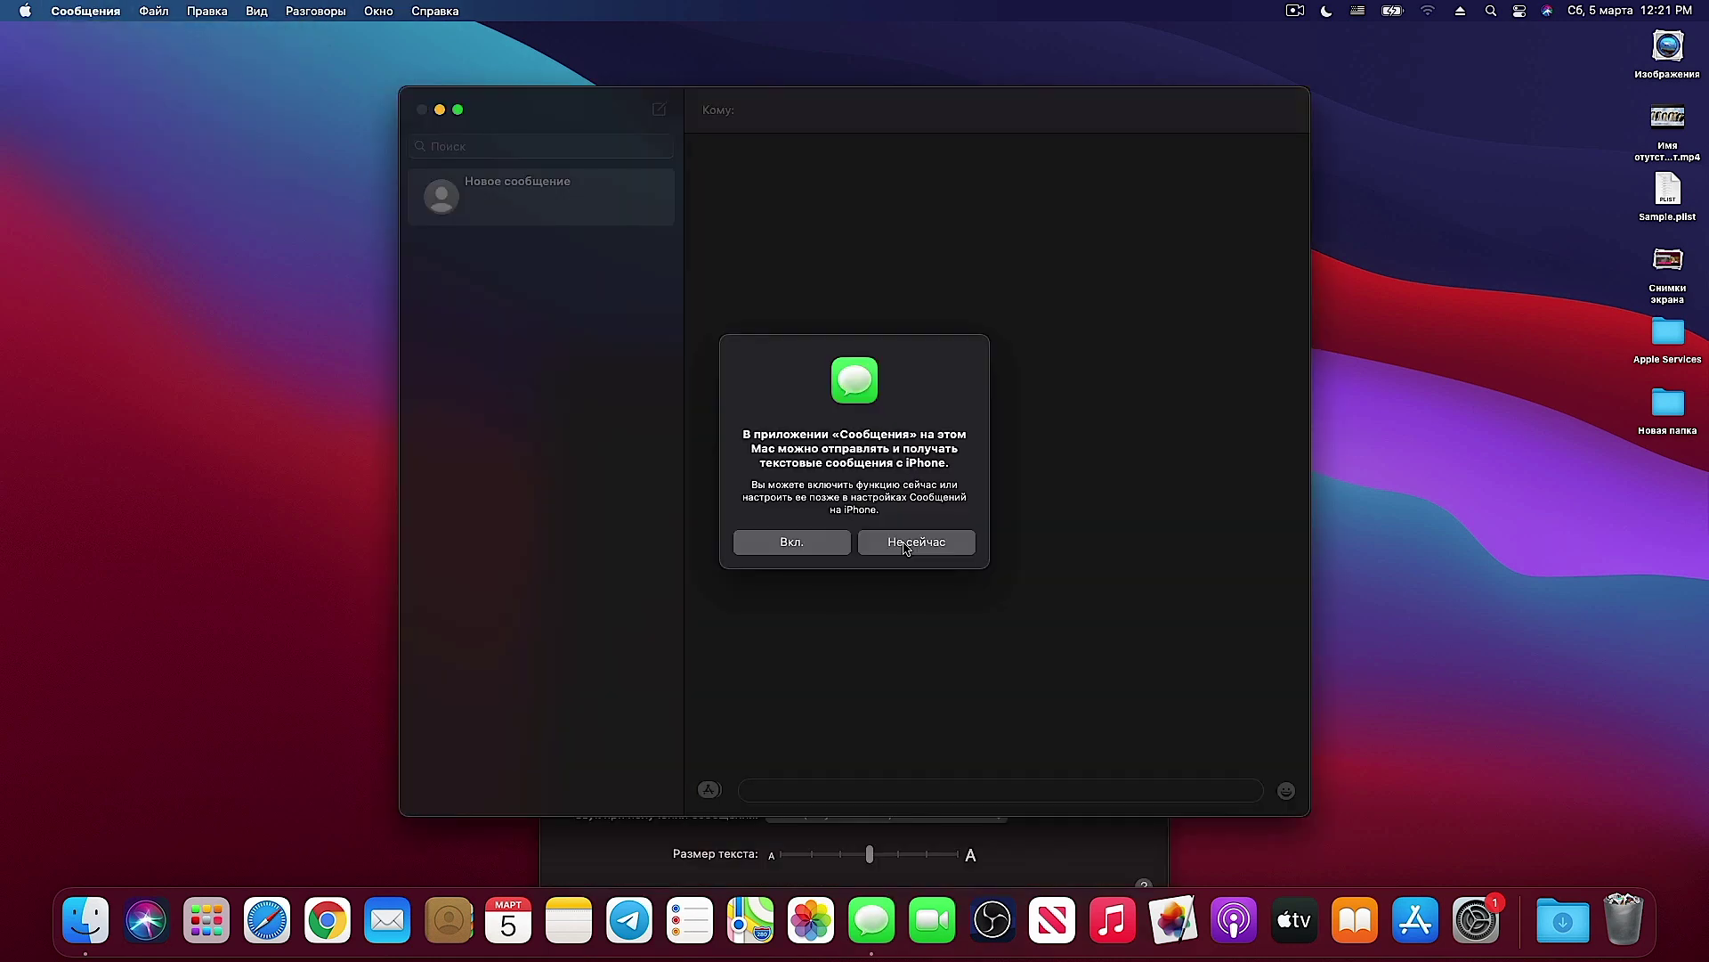
{"action": "left_click", "coordinate": [817, 545]}
Close the Messages preferences and window, then launch FaceTime from the Dock.
{"action": "left_click", "coordinate": [581, 858]}
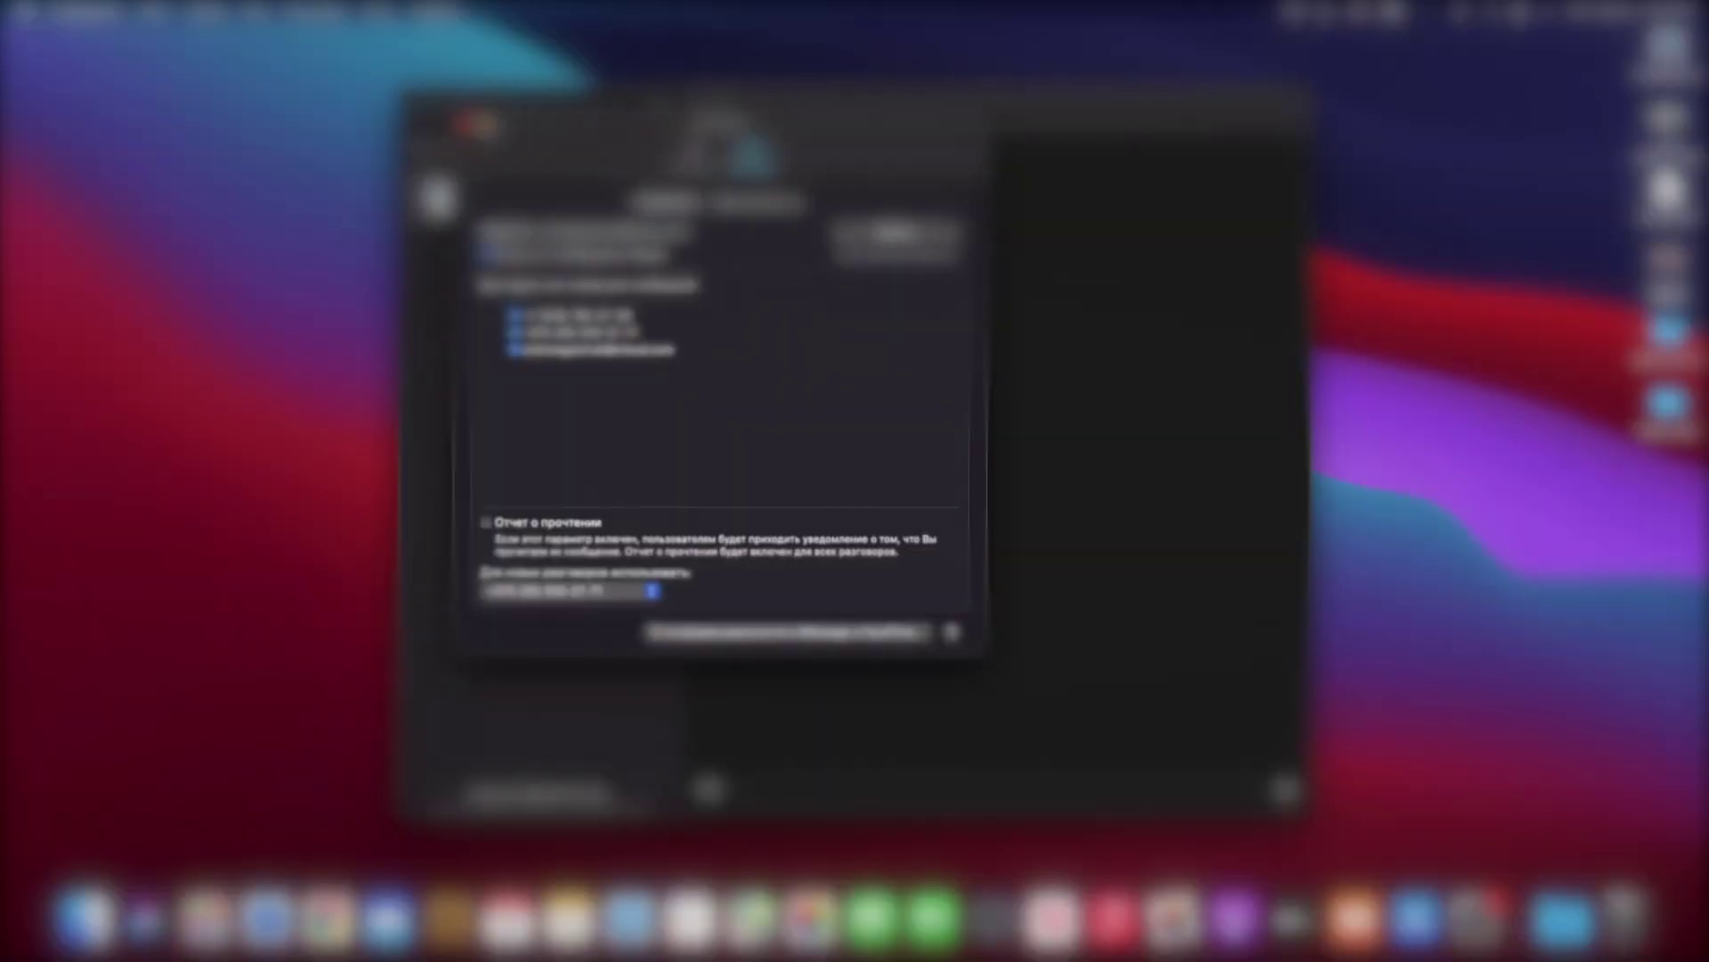
{"action": "left_click", "coordinate": [467, 124]}
{"action": "left_click", "coordinate": [426, 117]}
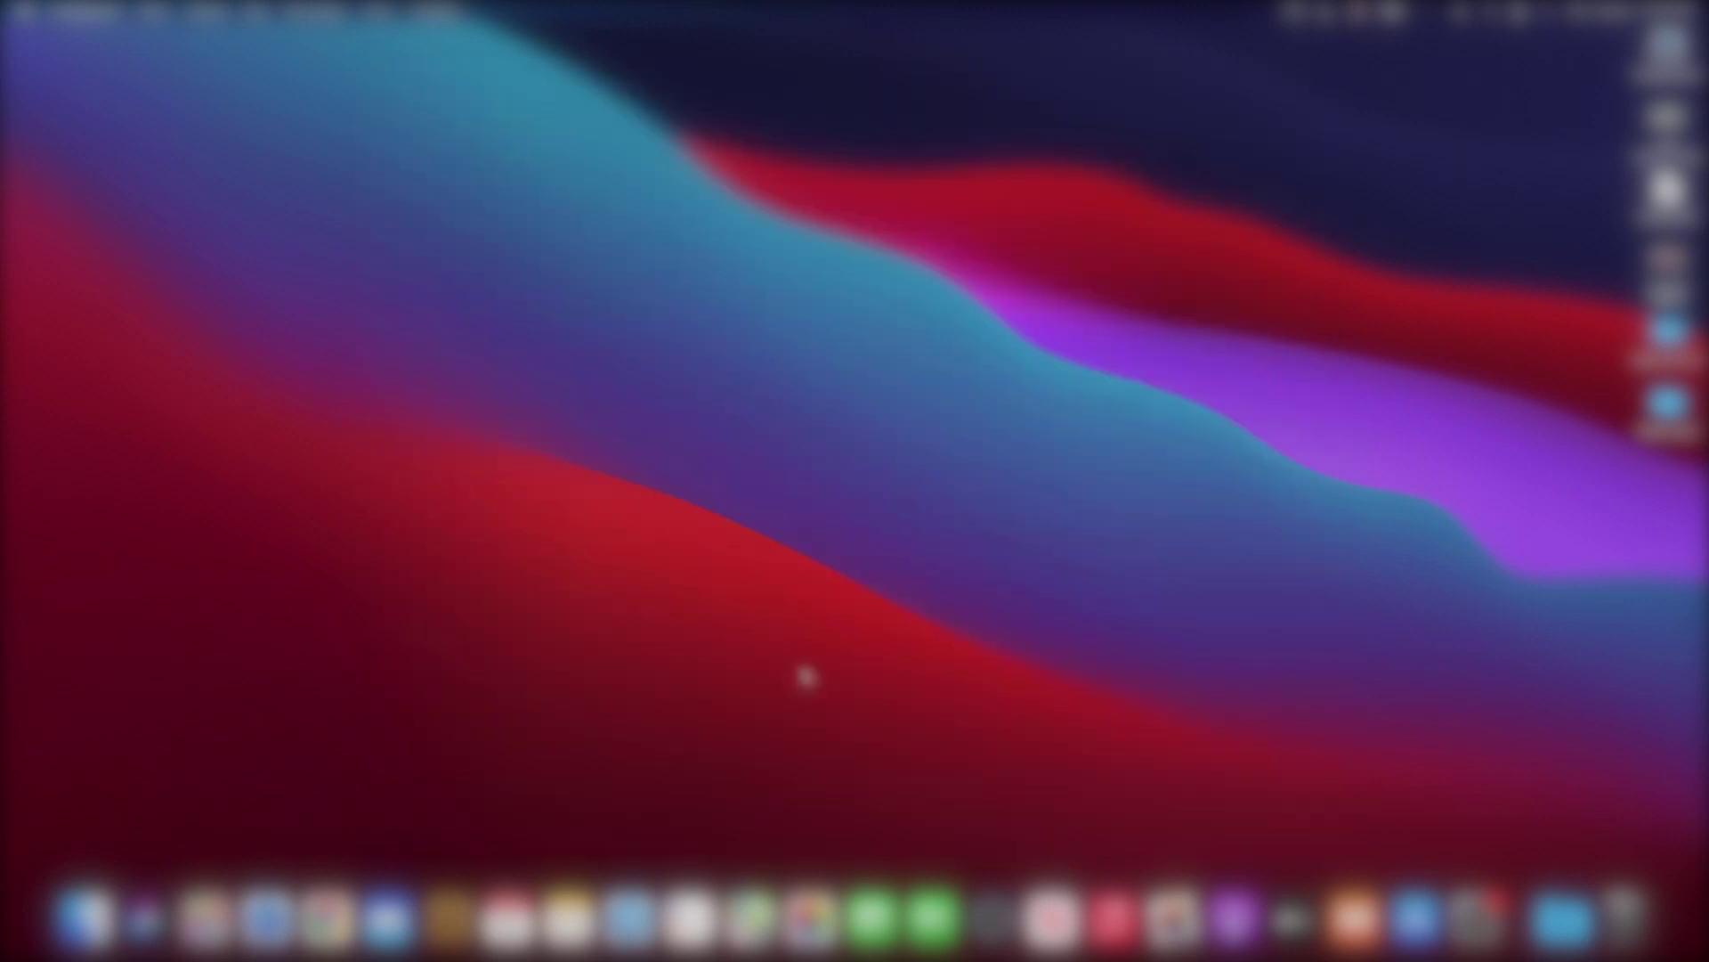
{"action": "left_click", "coordinate": [926, 917]}
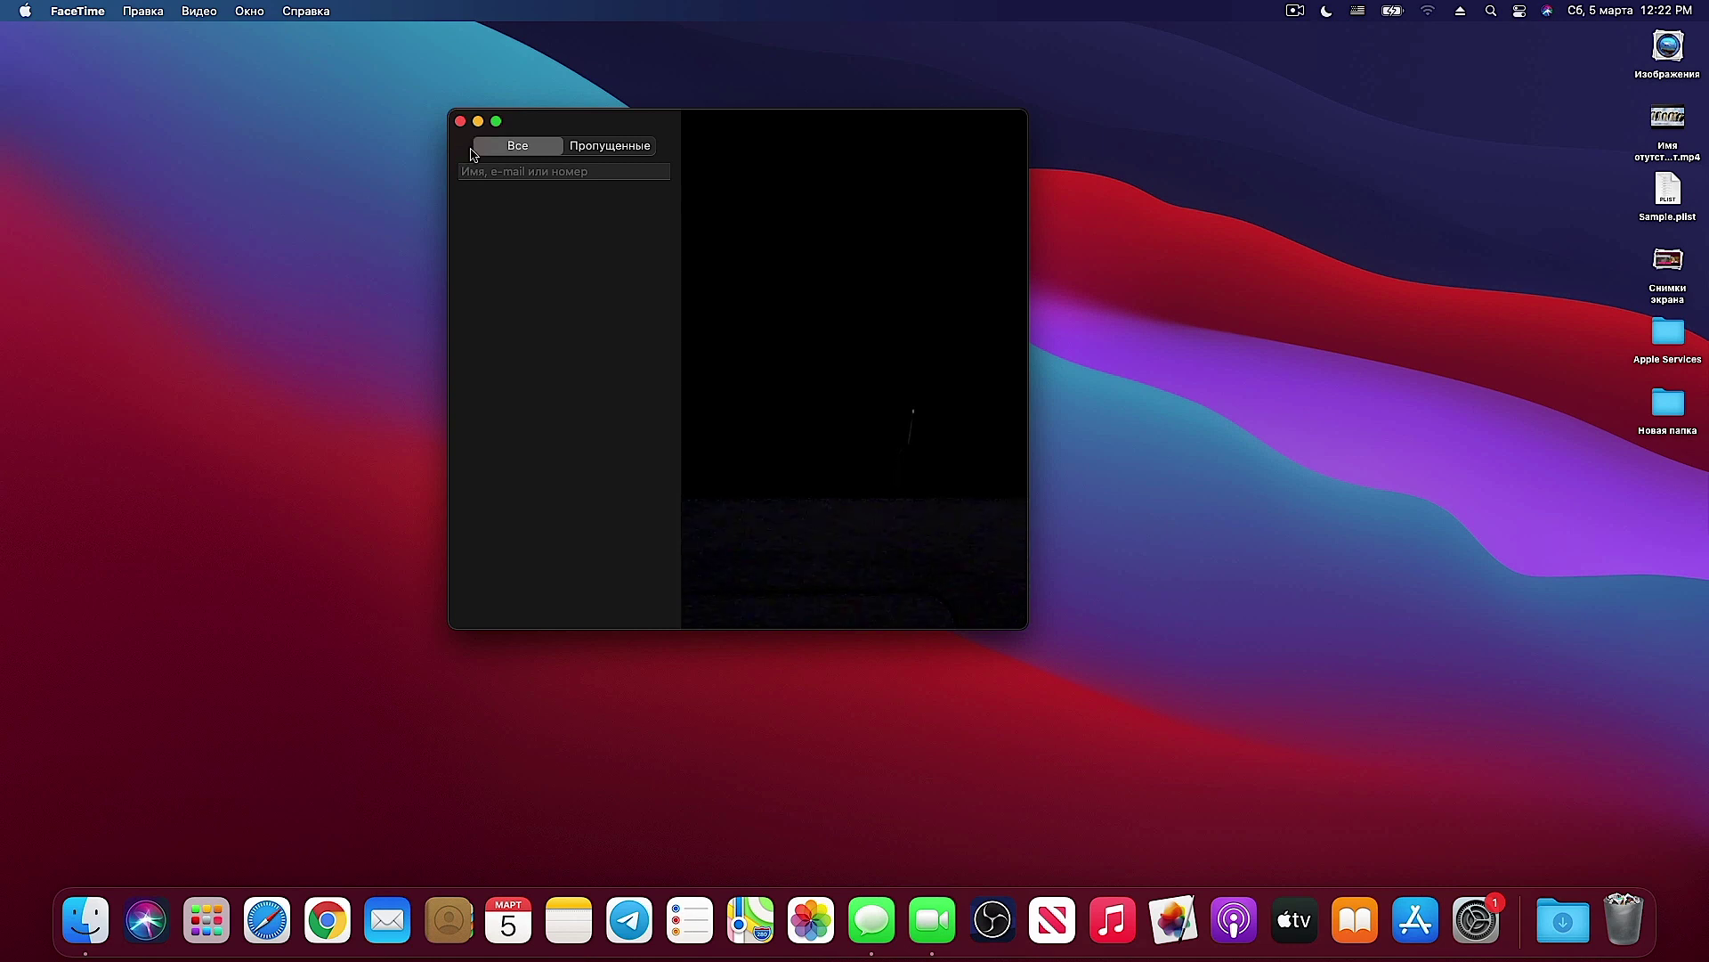
{"action": "left_click", "coordinate": [65, 11]}
{"action": "left_click", "coordinate": [106, 66]}
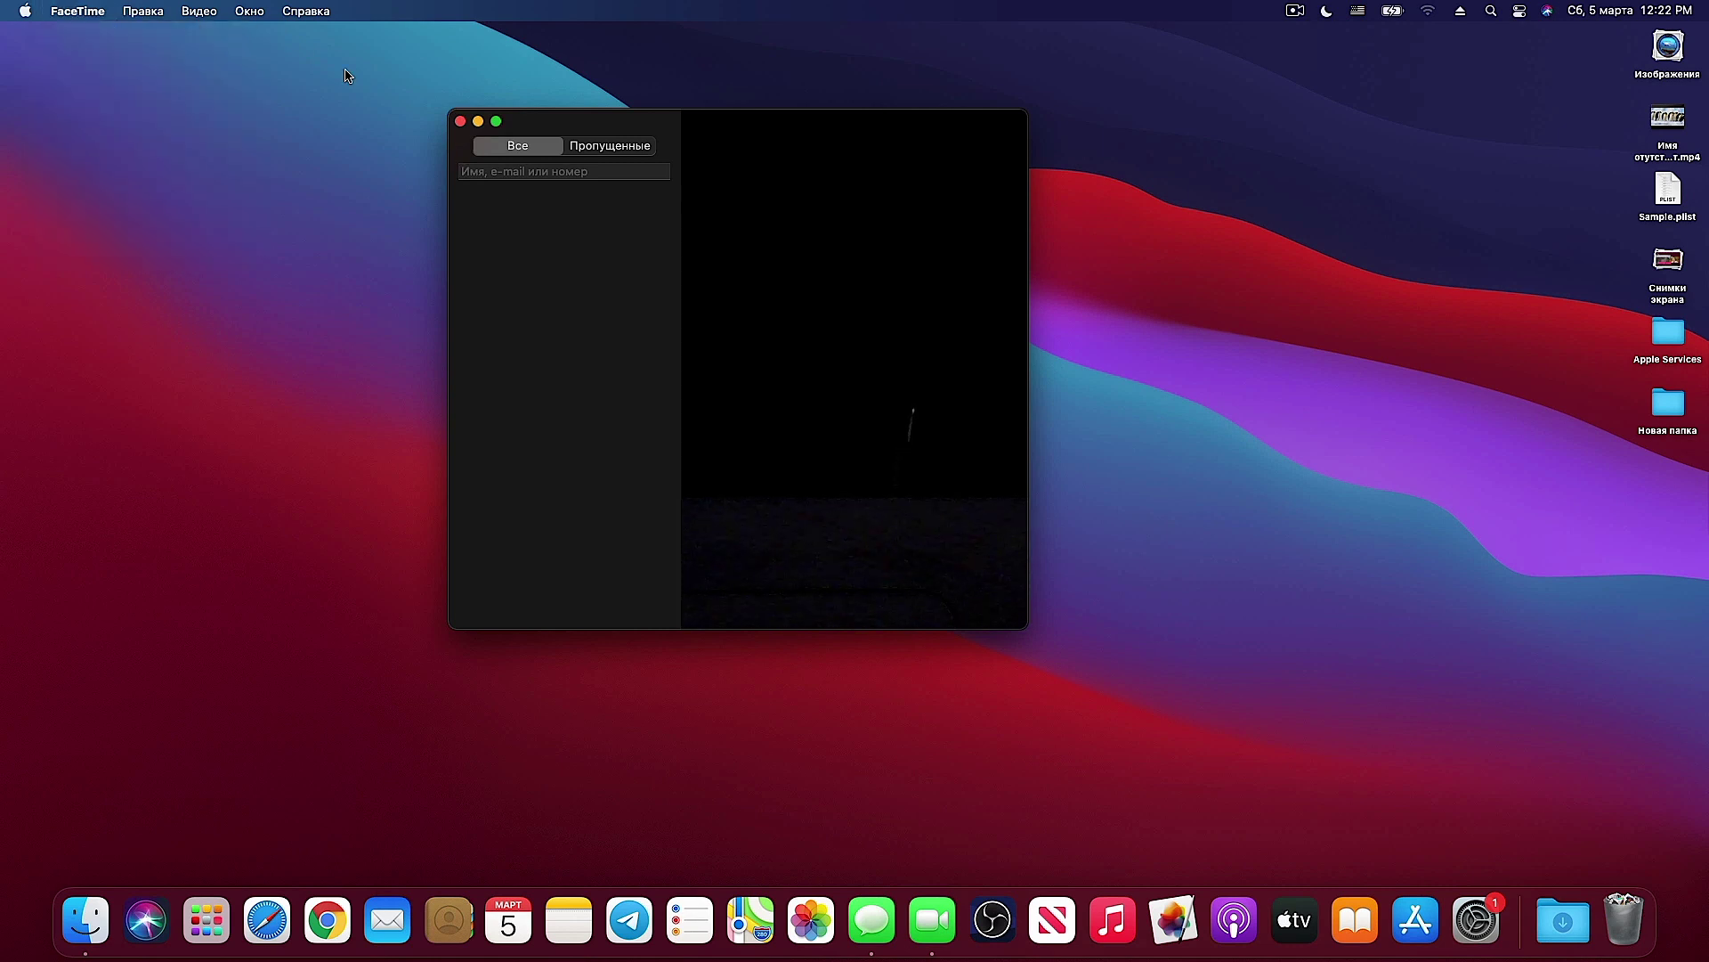